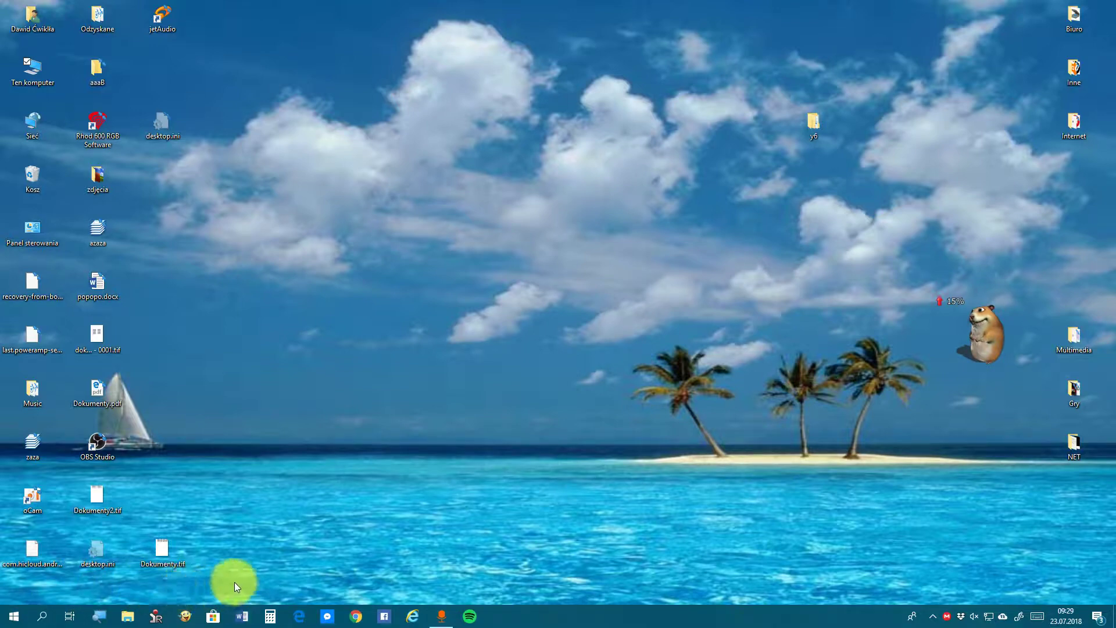
Step: Open Google Chrome on a new tab
click(354, 616)
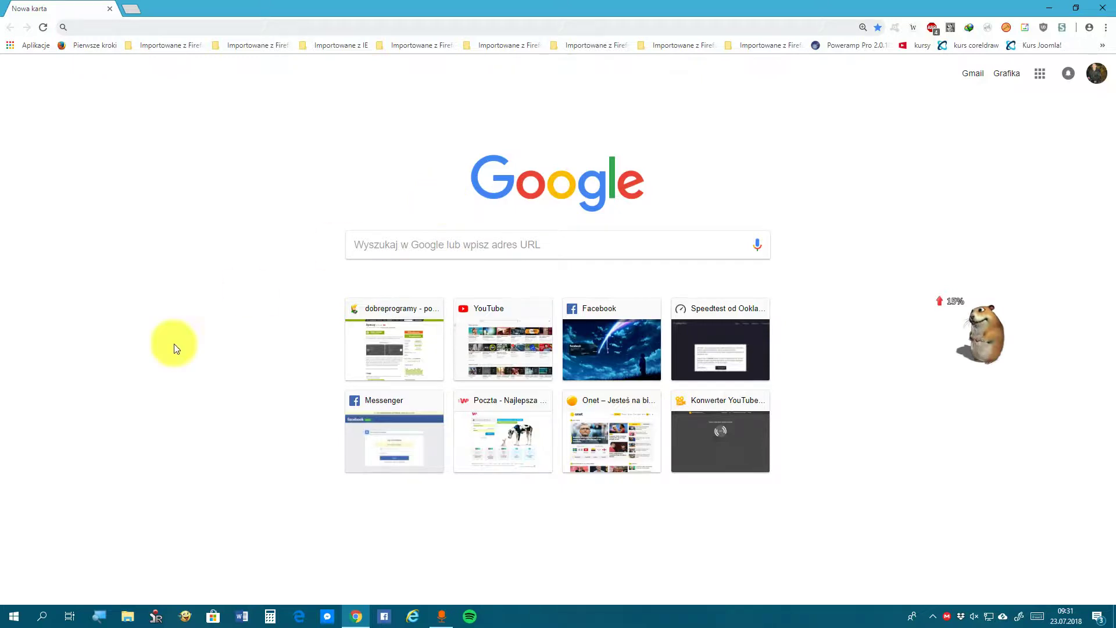
click(13, 617)
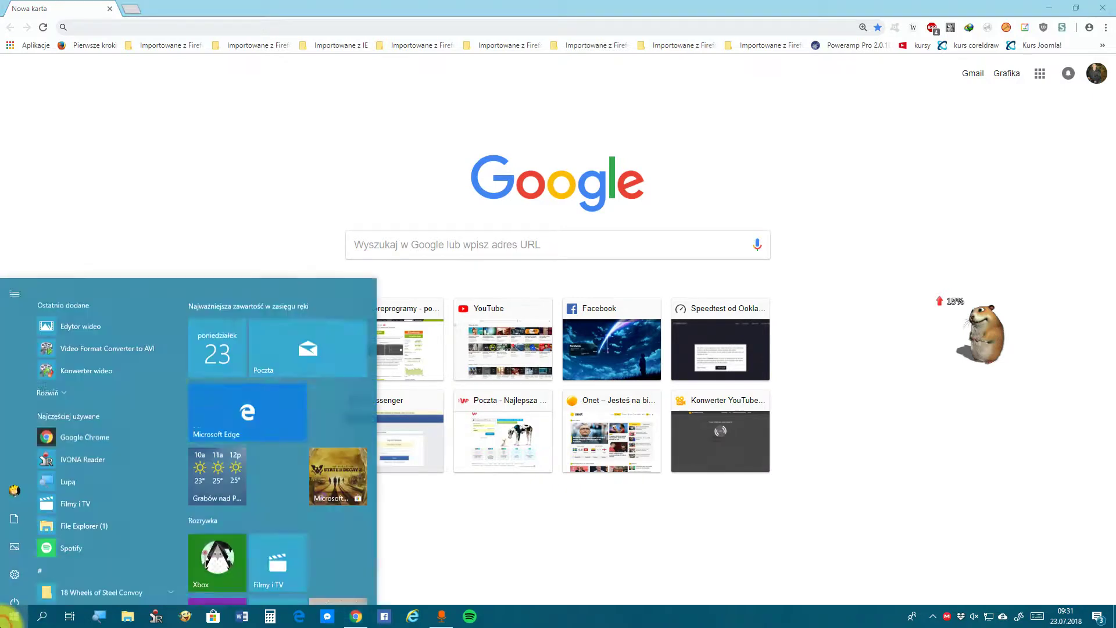
click(13, 616)
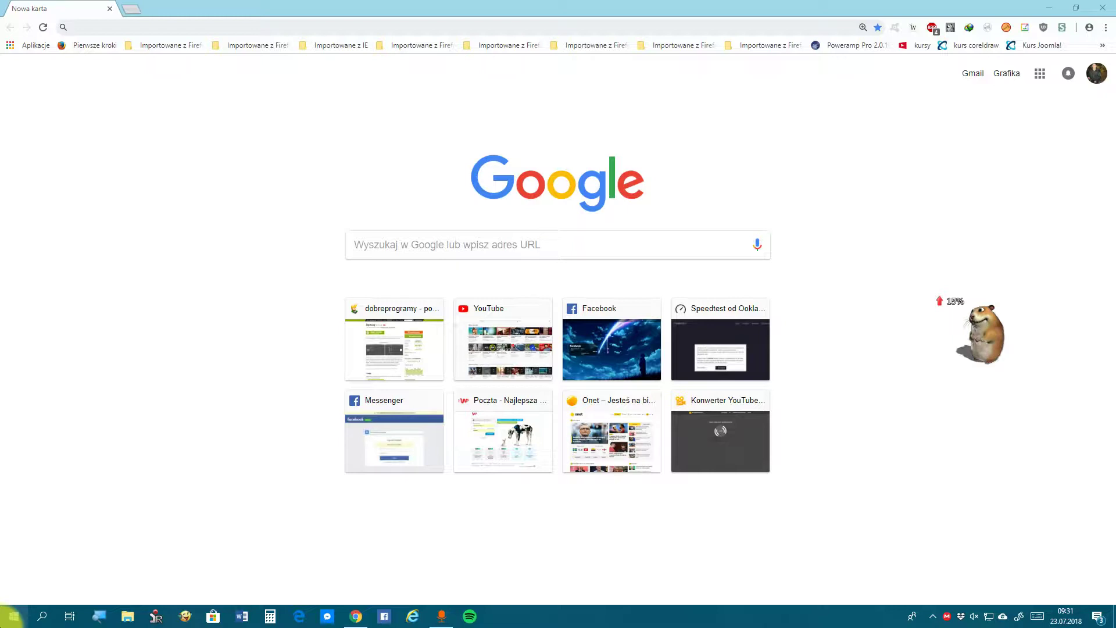
Step: Look up "UBLOCK" in the Microsoft Store, view the uBlock Origin product page, and close the store
click(212, 619)
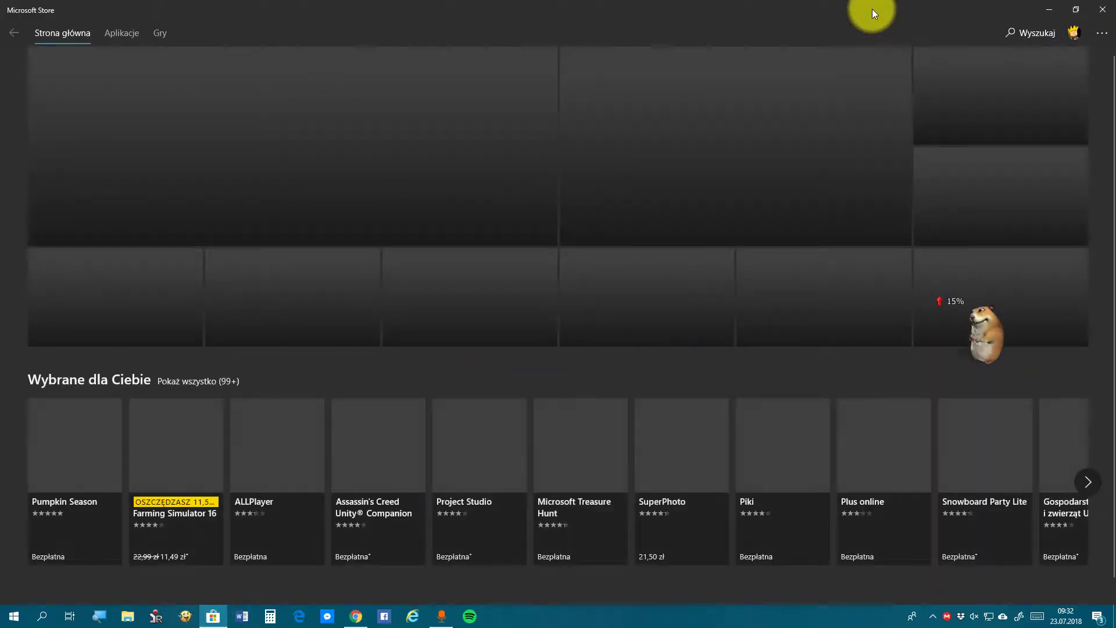
click(1027, 30)
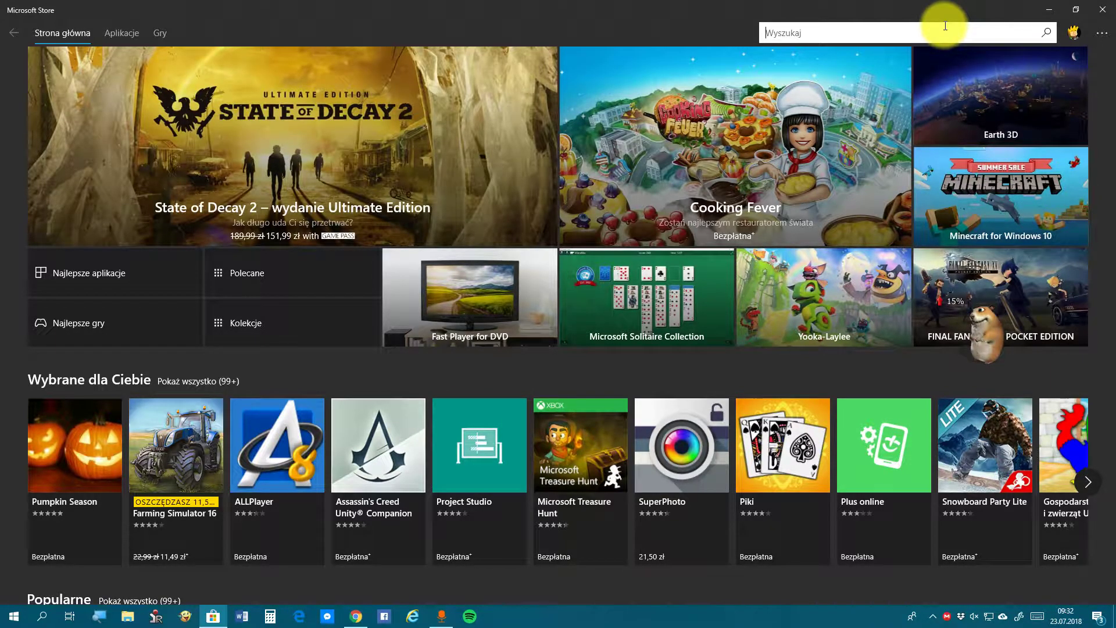
text(UBLOCK)
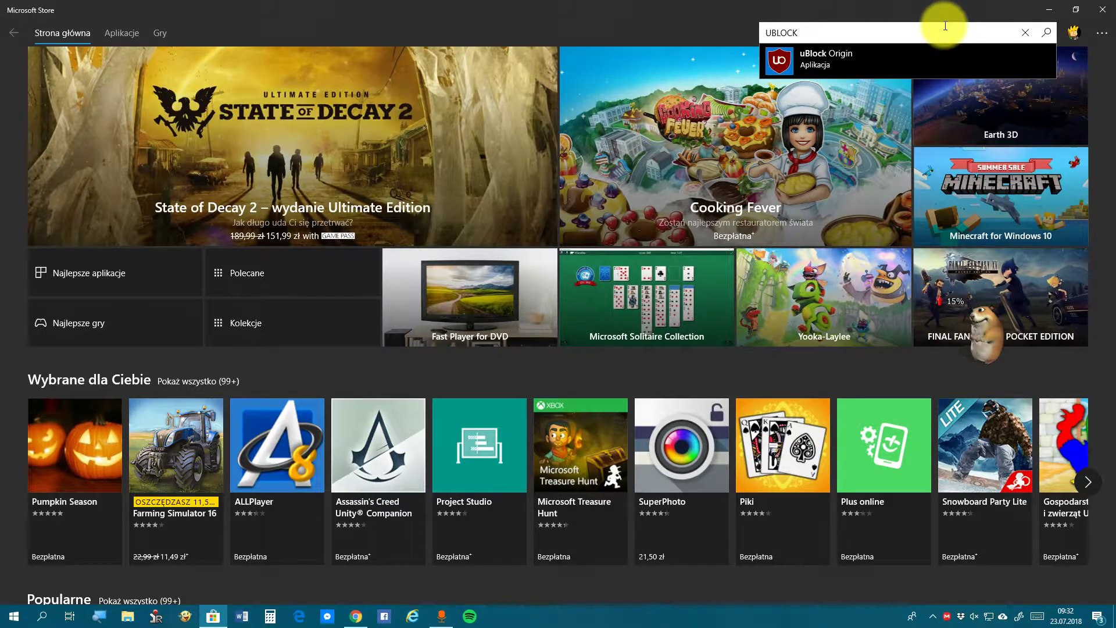
click(829, 54)
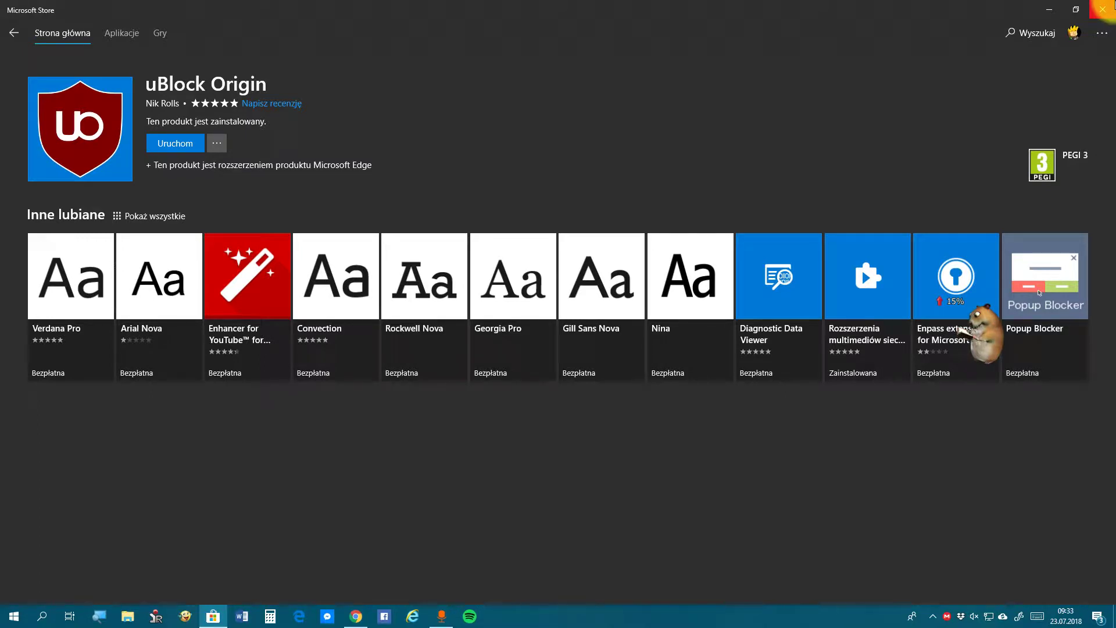
click(1103, 9)
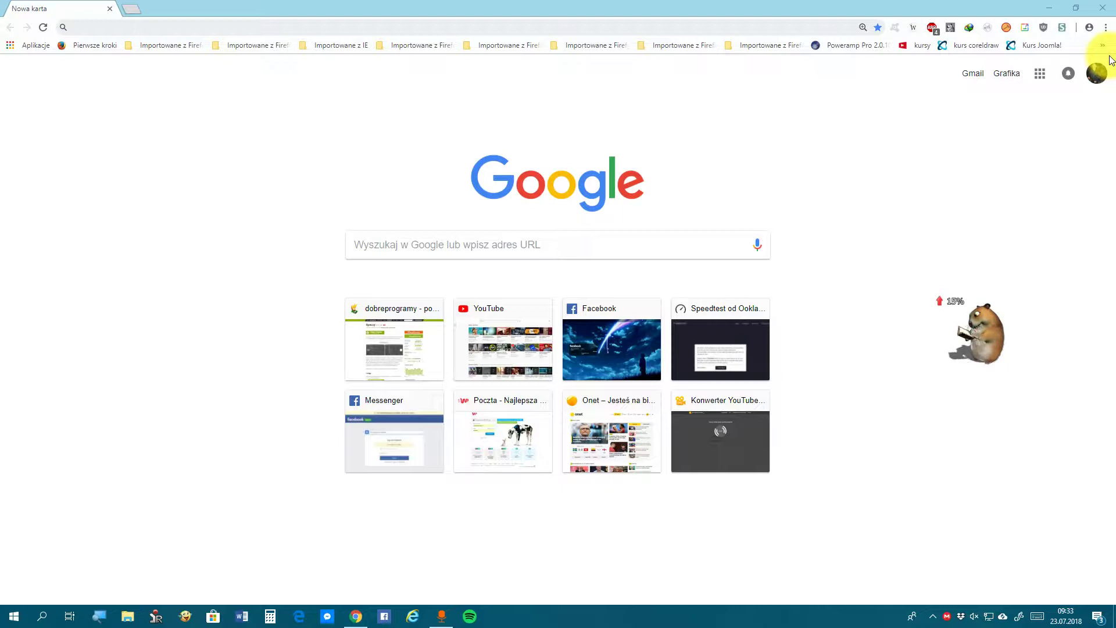
click(600, 5)
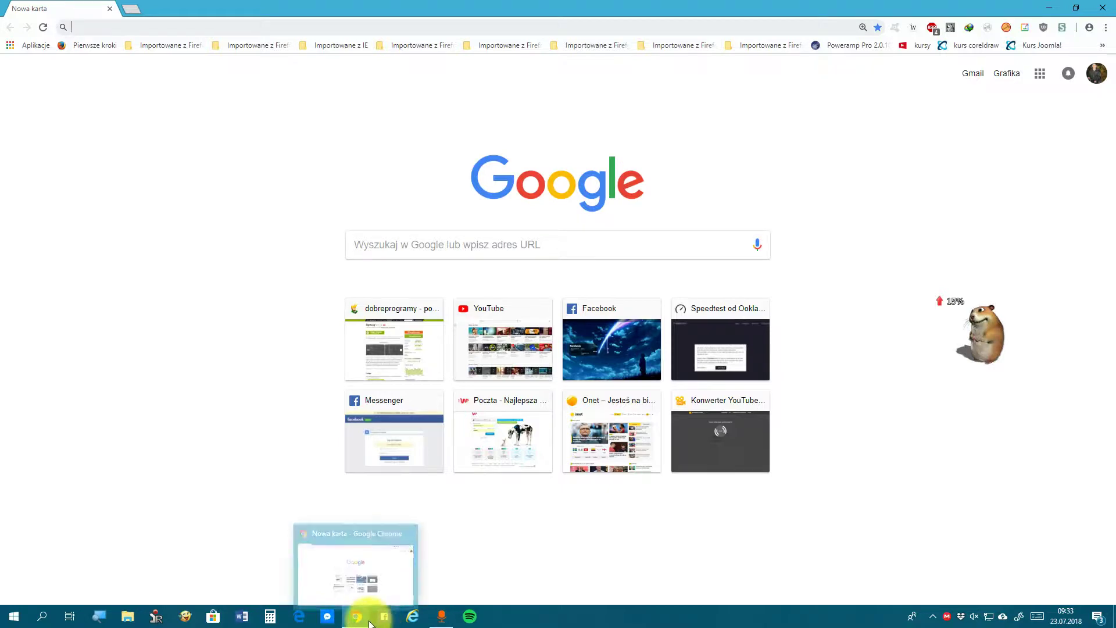
click(451, 620)
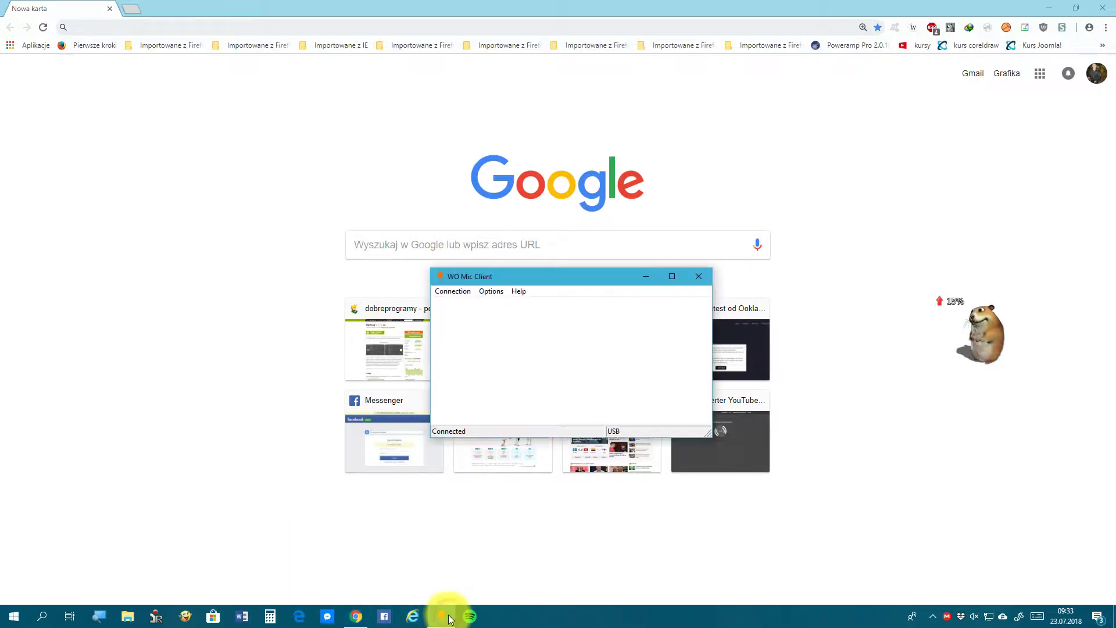
click(450, 620)
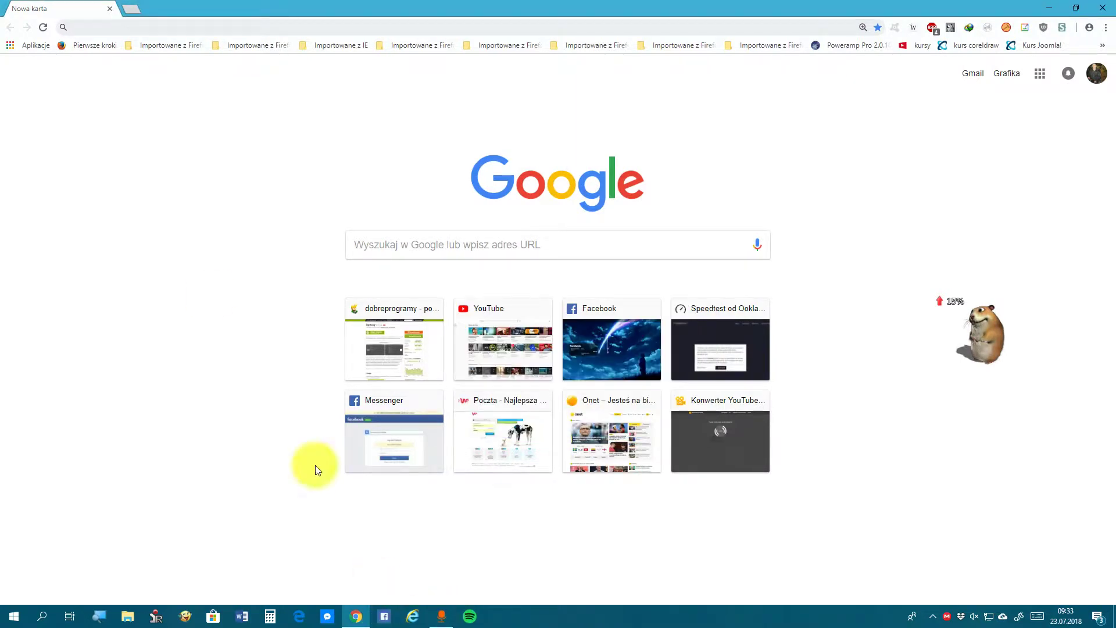
click(139, 28)
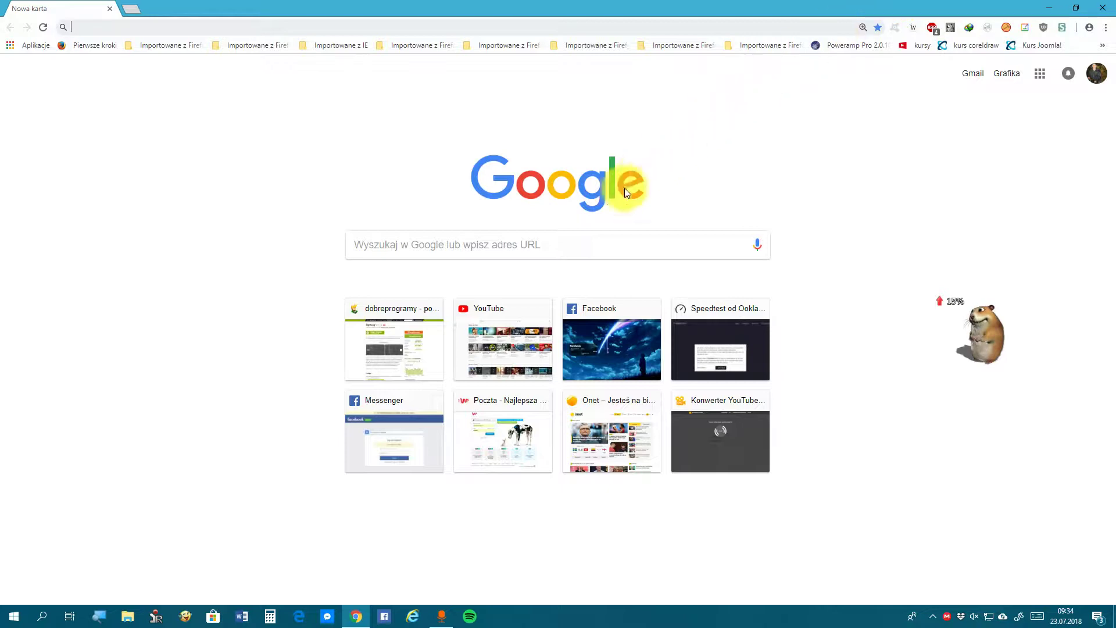
click(530, 252)
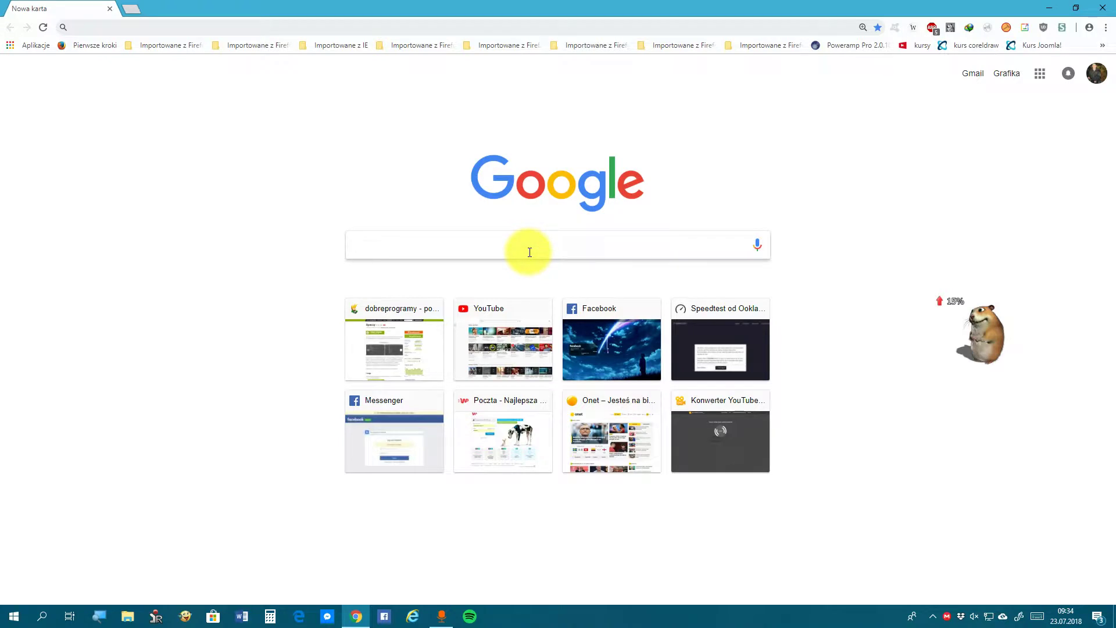
text(UBLOC)
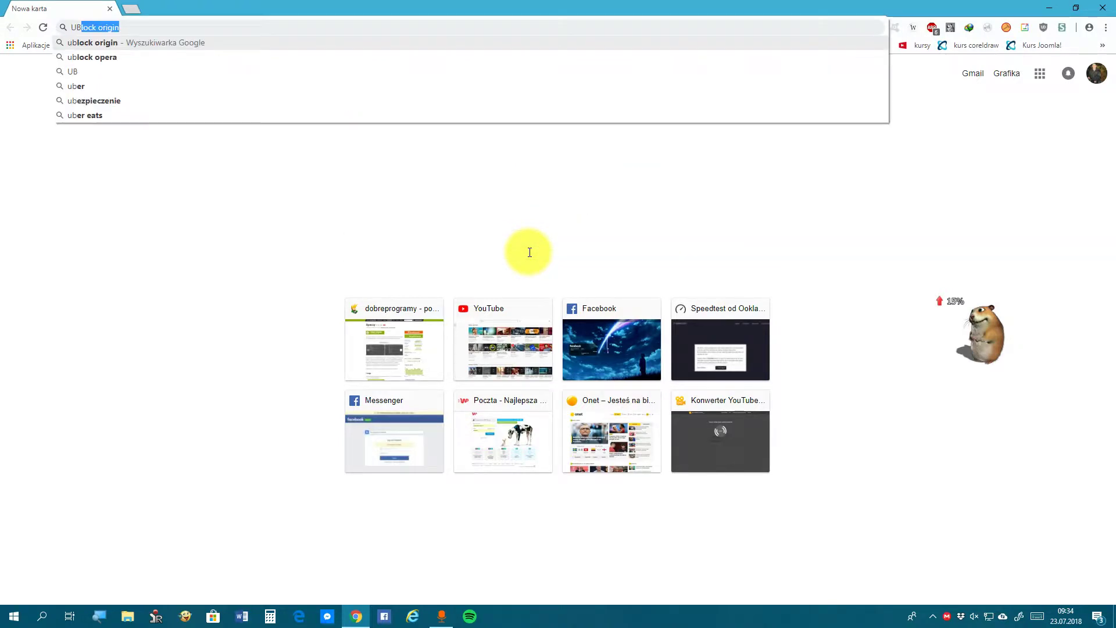
text(K O)
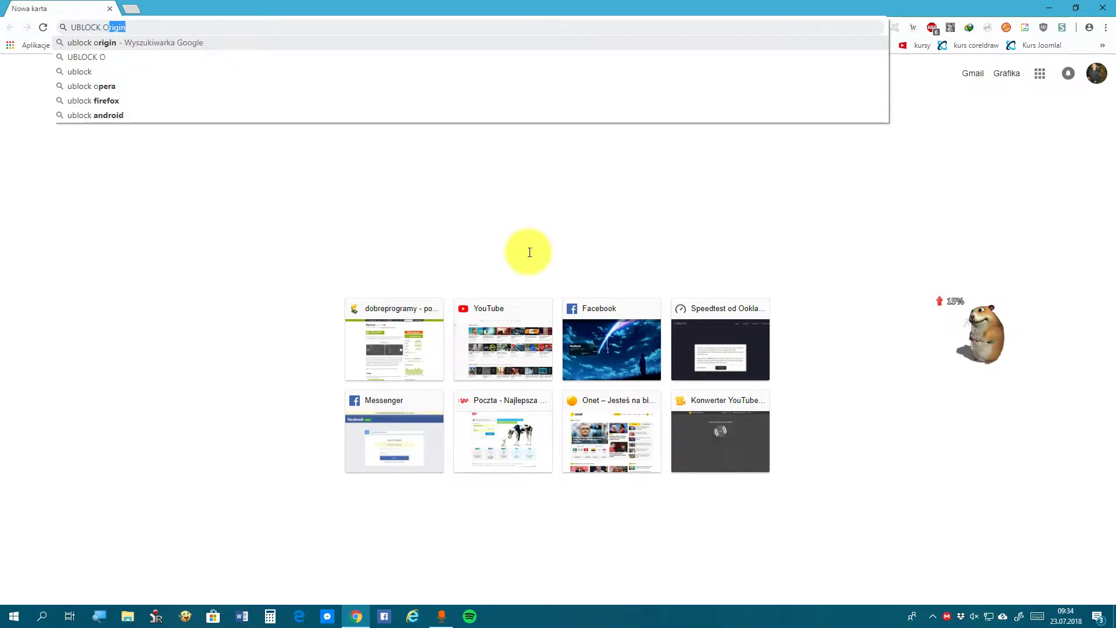
text(RIGIN)
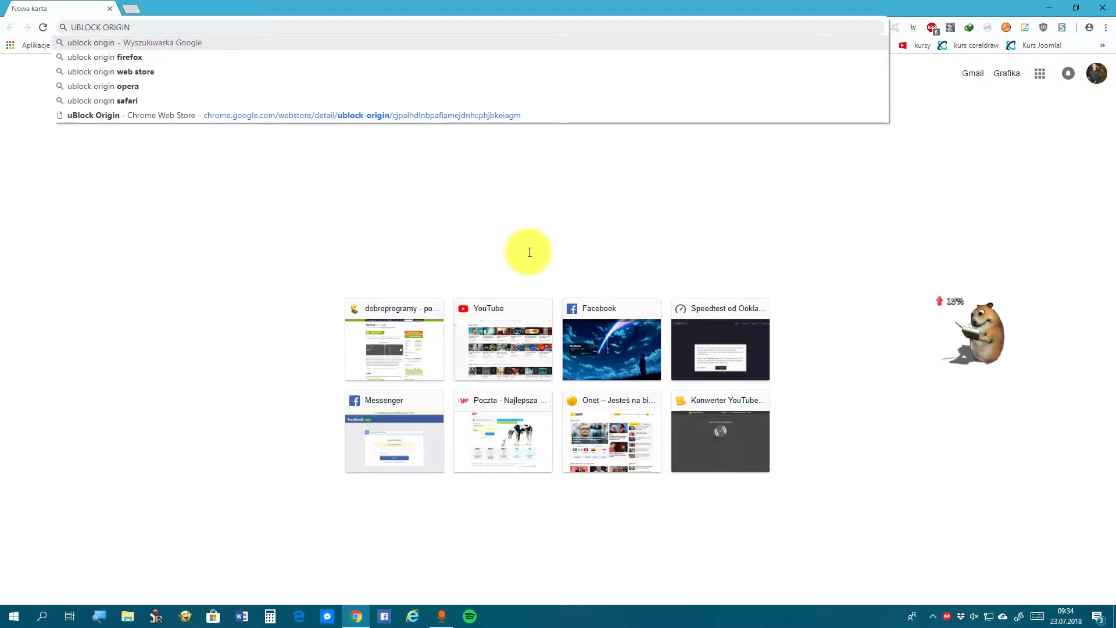
key(BackSpace)
key(BackSpace)
key(BackSpace)
key(BackSpace)
key(BackSpace)
key(BackSpace)
key(BackSpace)
key(BackSpace)
key(BackSpace)
key(BackSpace)
key(BackSpace)
key(BackSpace)
key(BackSpace)
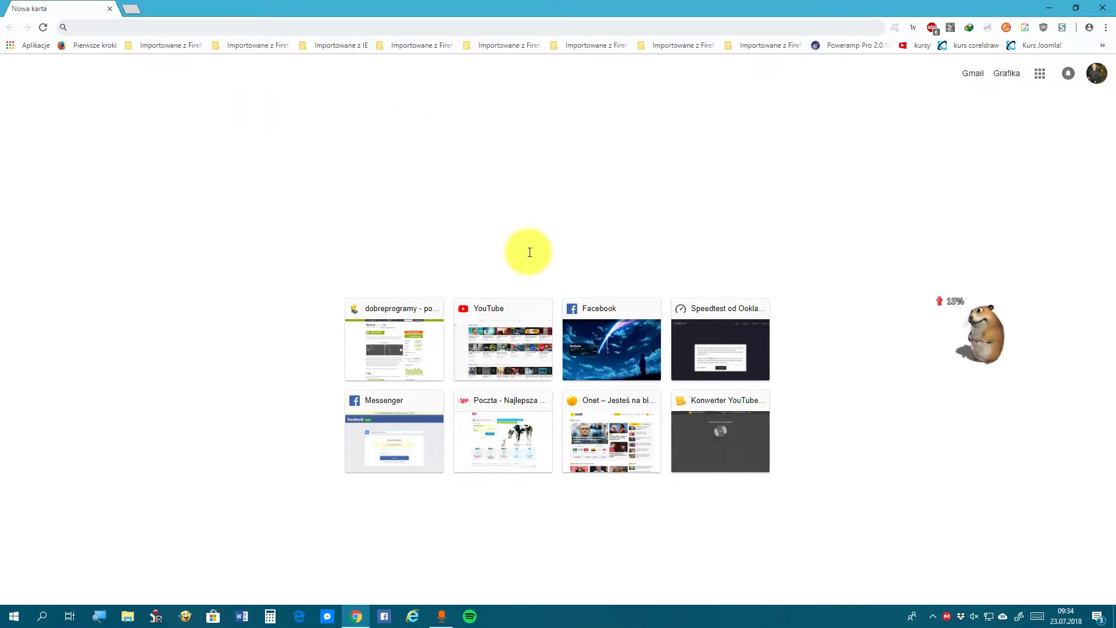
Step: Search Google for "uublock origin" and open the uBlock Origin page in the Chrome Web Store
text(u)
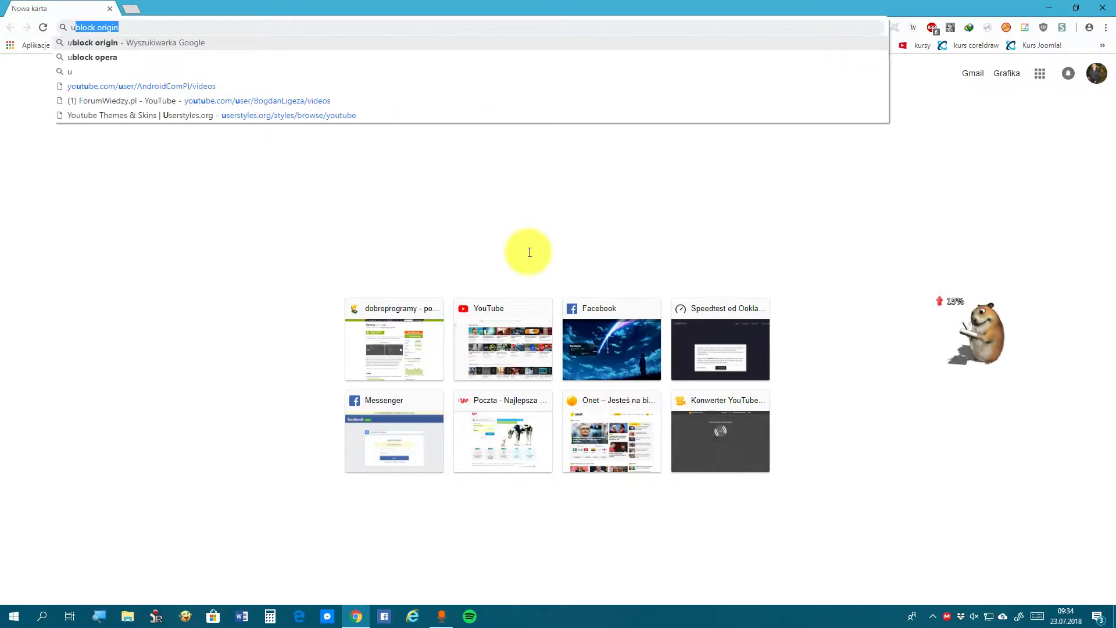
key(BackSpace)
text(ub)
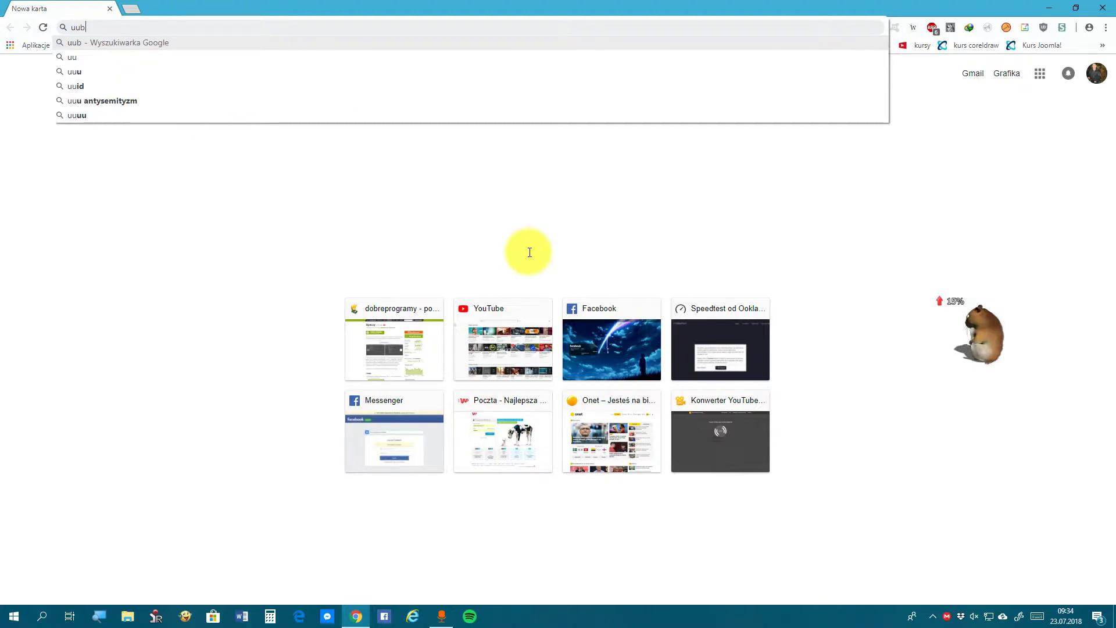
text(lock o)
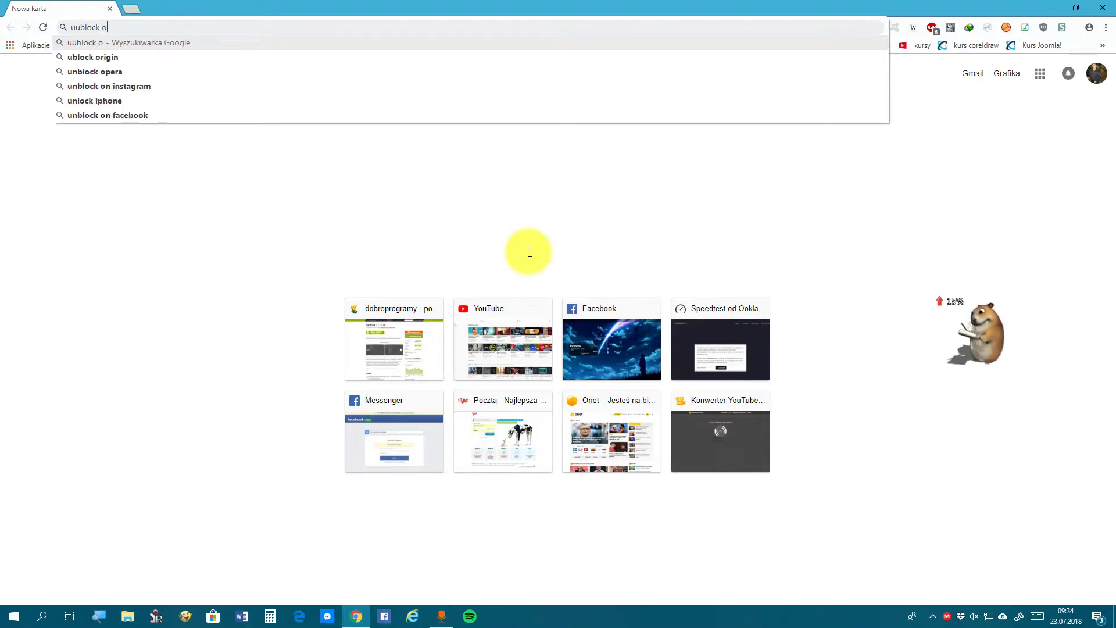
text(rigin)
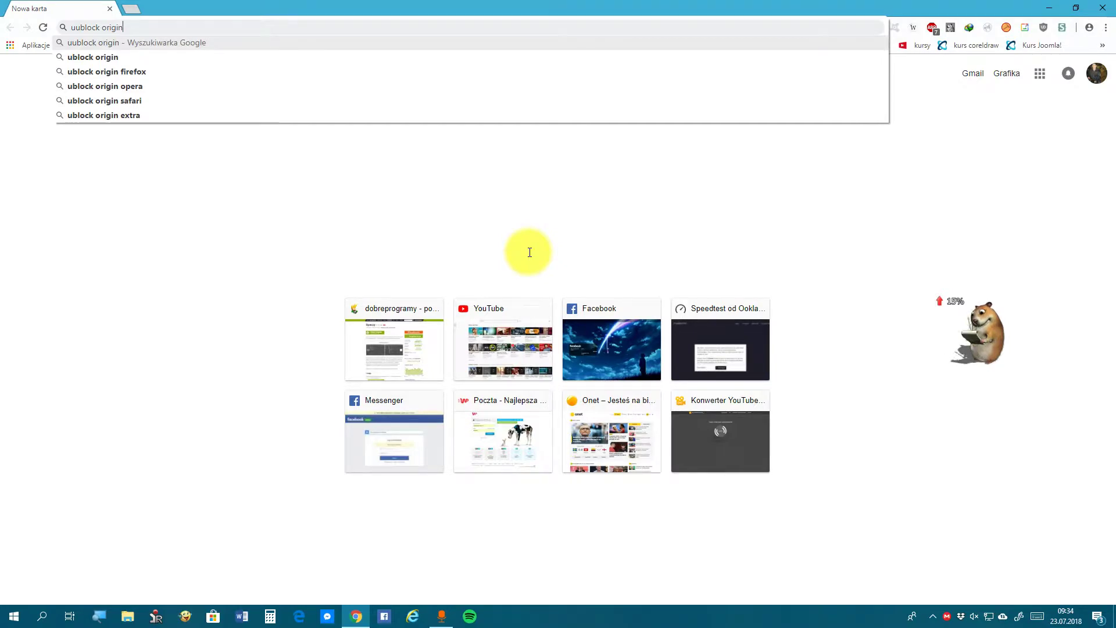
key(Return)
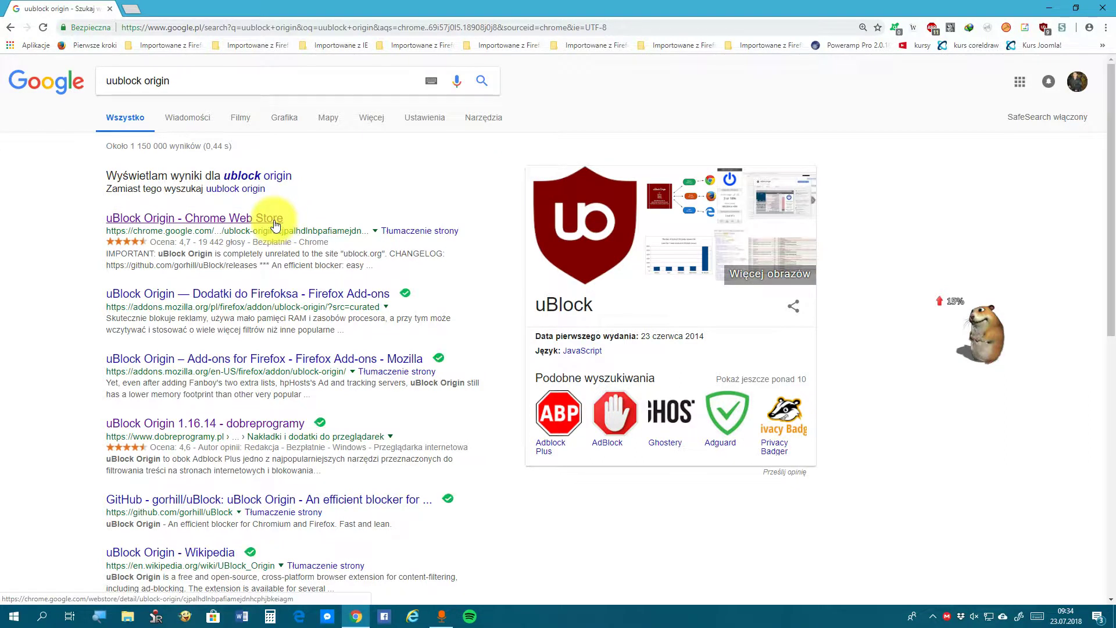
click(139, 222)
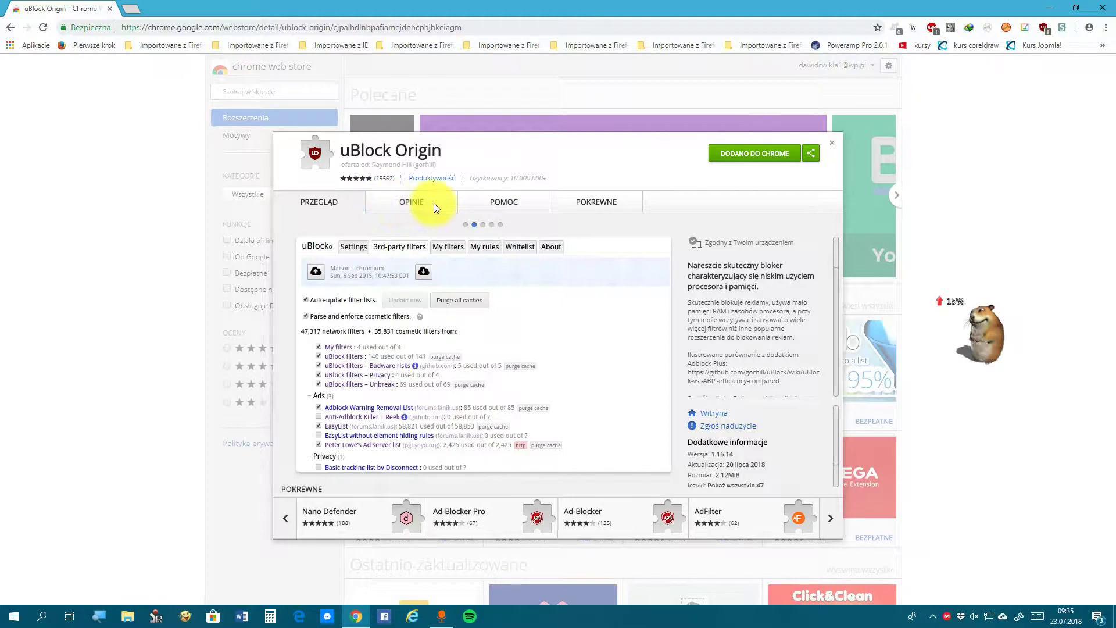
Step: Look through the uBlock Origin listing's reviews, help and related extensions, view its sharing options, and close the listing
click(423, 201)
click(483, 201)
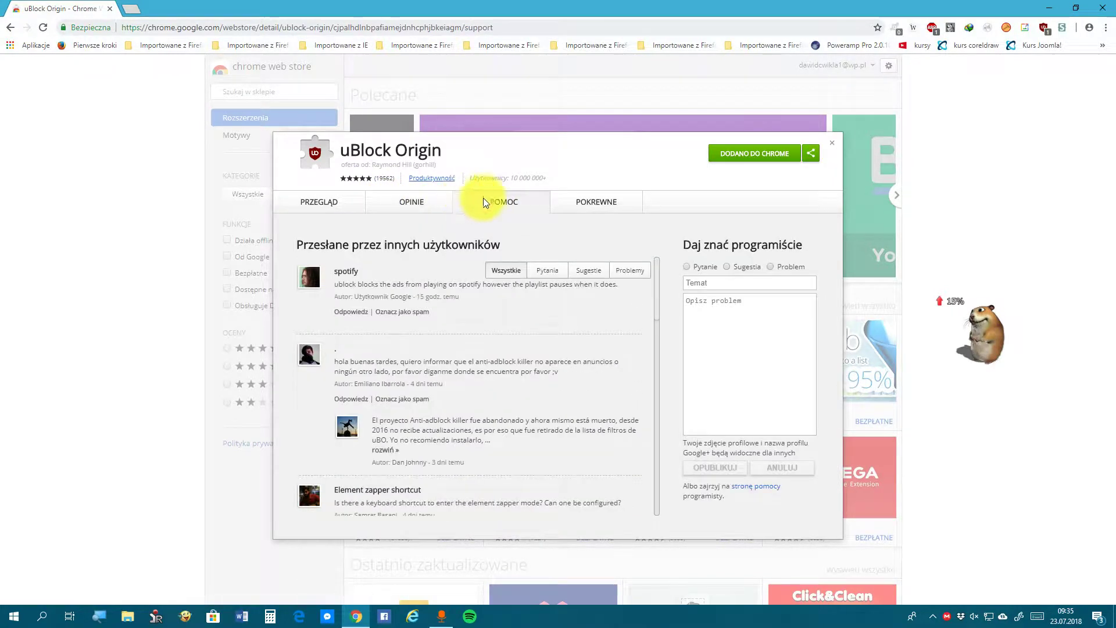
click(574, 200)
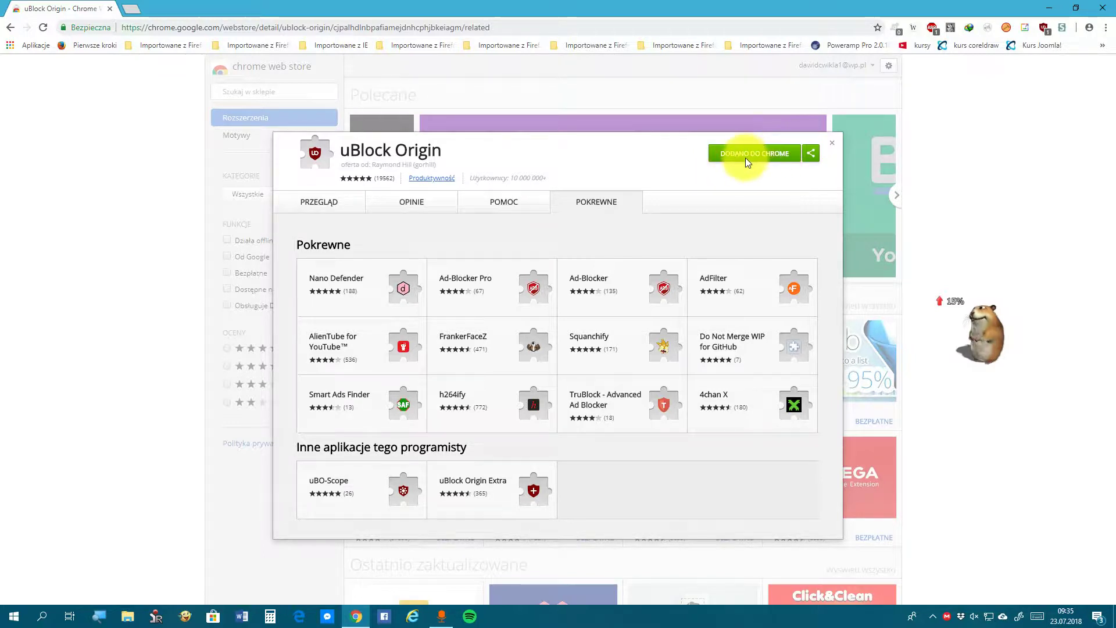
click(814, 156)
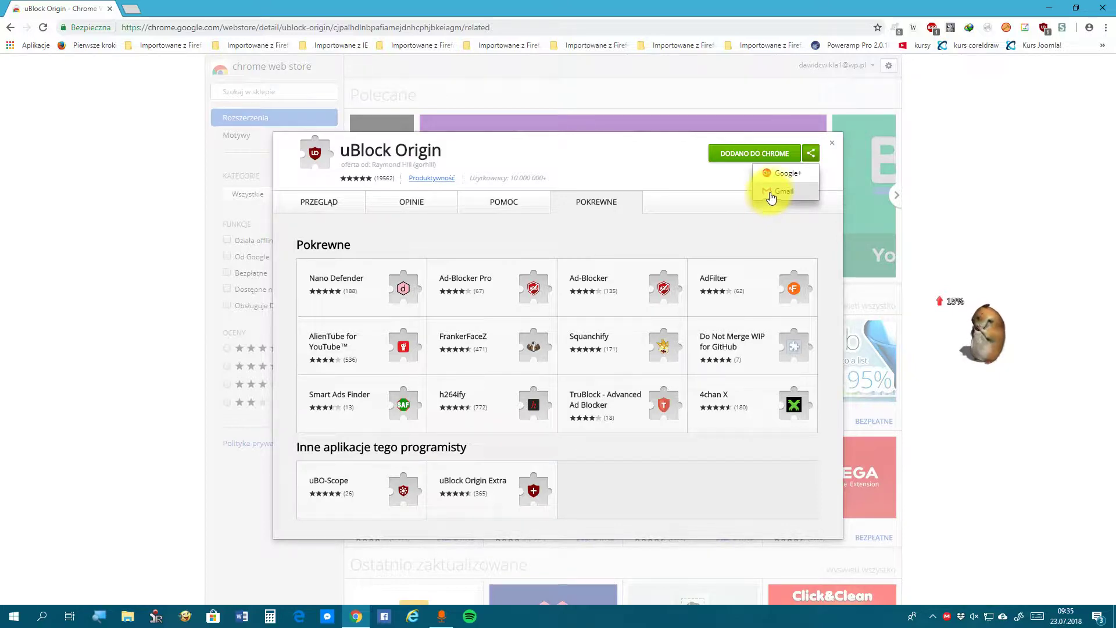
click(831, 145)
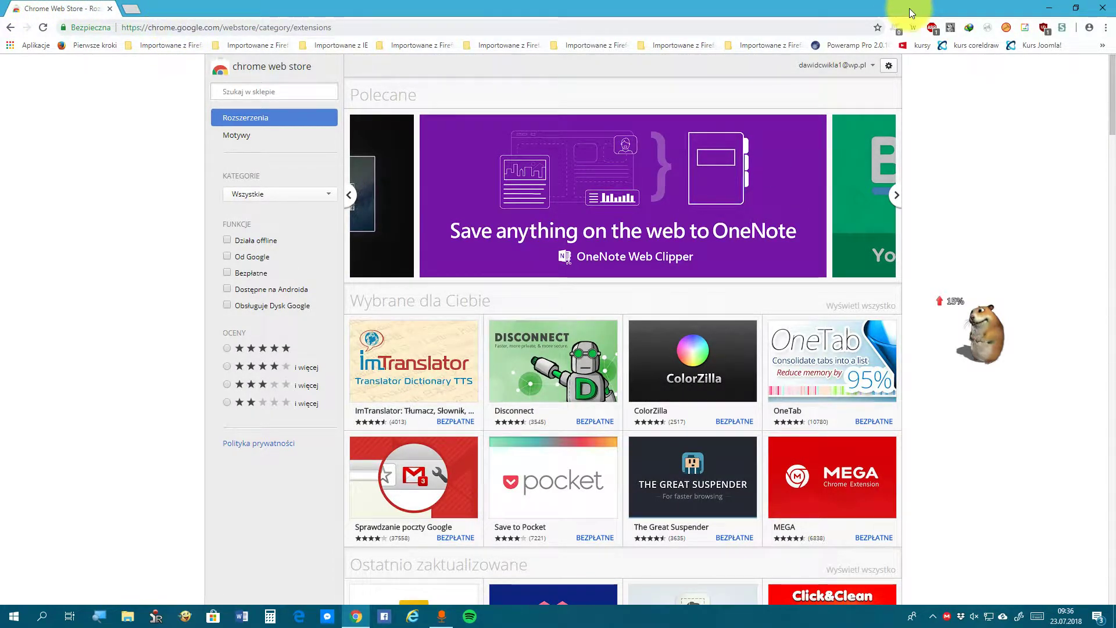
Step: Turn on screen magnification and open the YouTube home page in place of the extension store
click(105, 617)
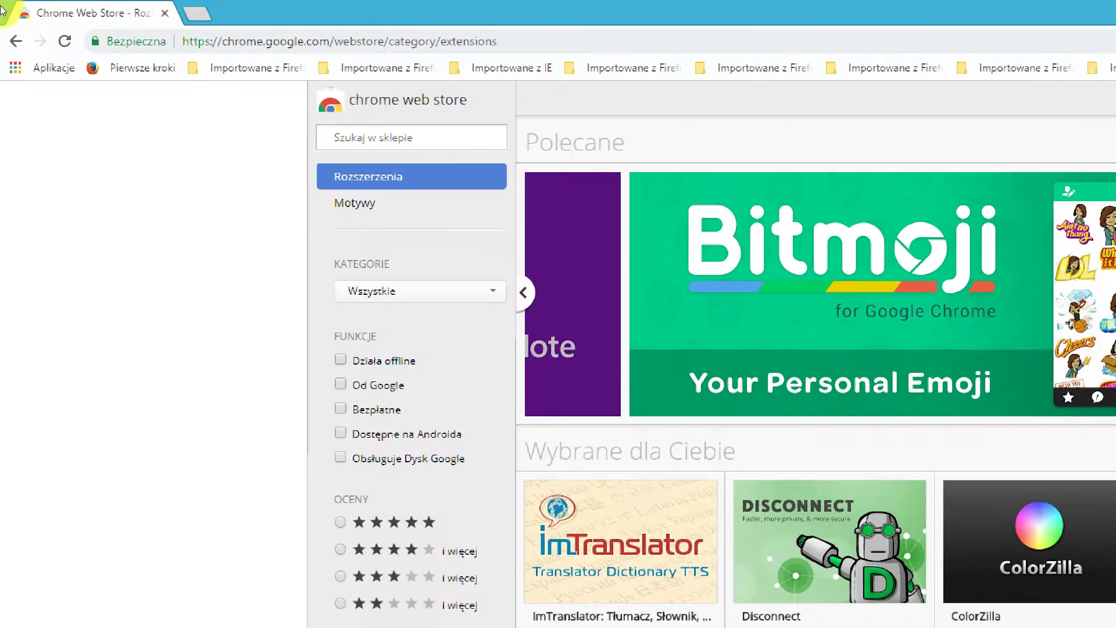
click(173, 25)
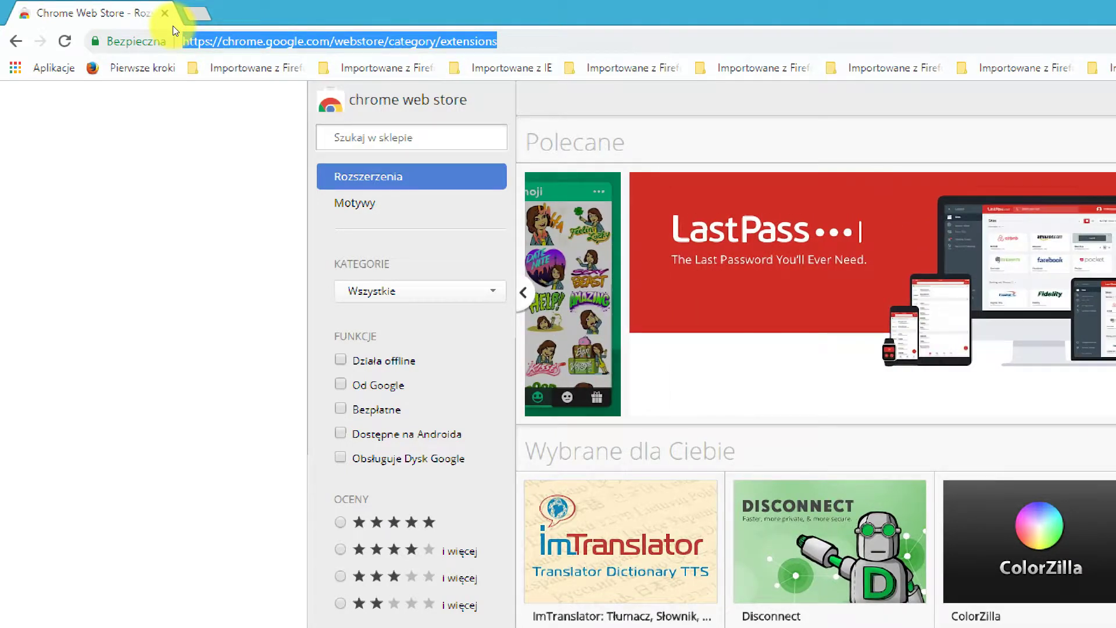
text(y)
key(Return)
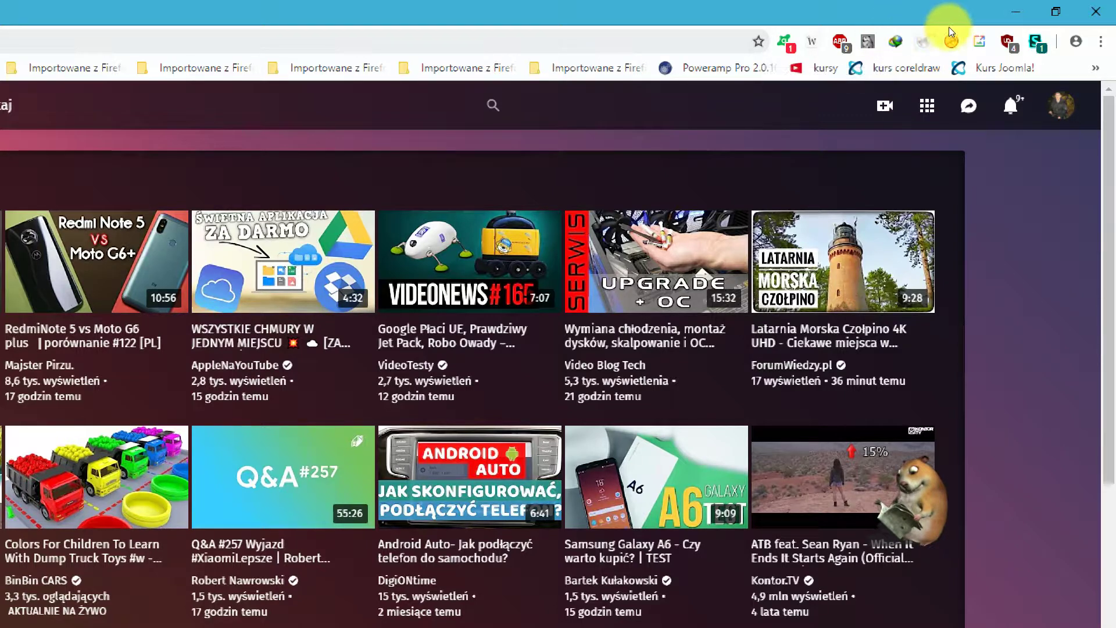
Step: Try uBlock Origin's element zapper and element picker modes on the YouTube home page, leaving each without selecting anything
click(1040, 33)
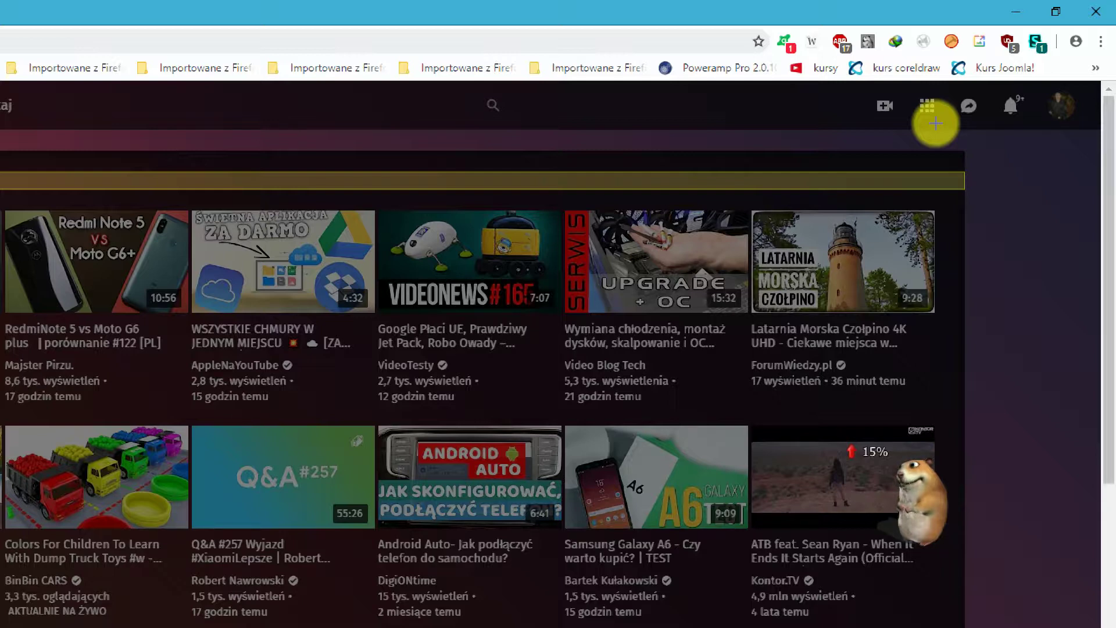
key(Escape)
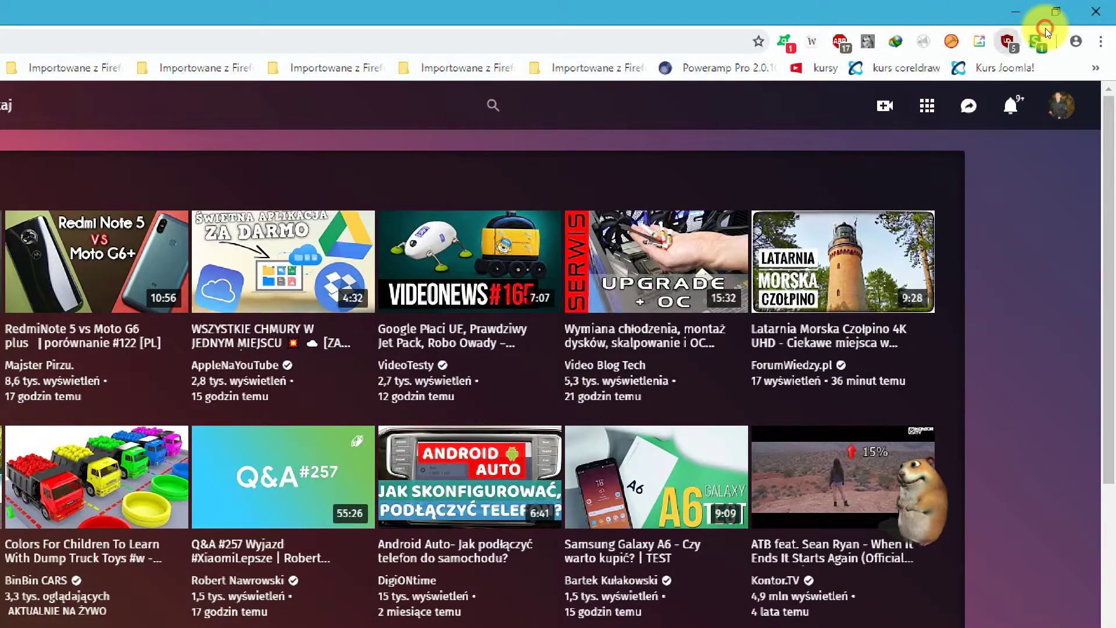
click(1007, 41)
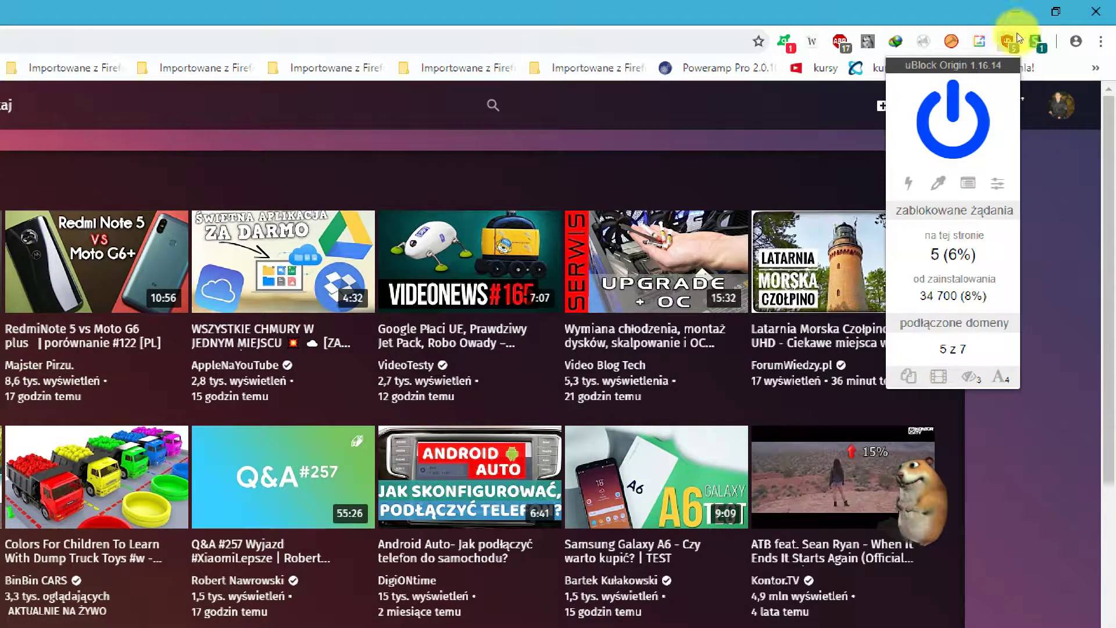
click(996, 125)
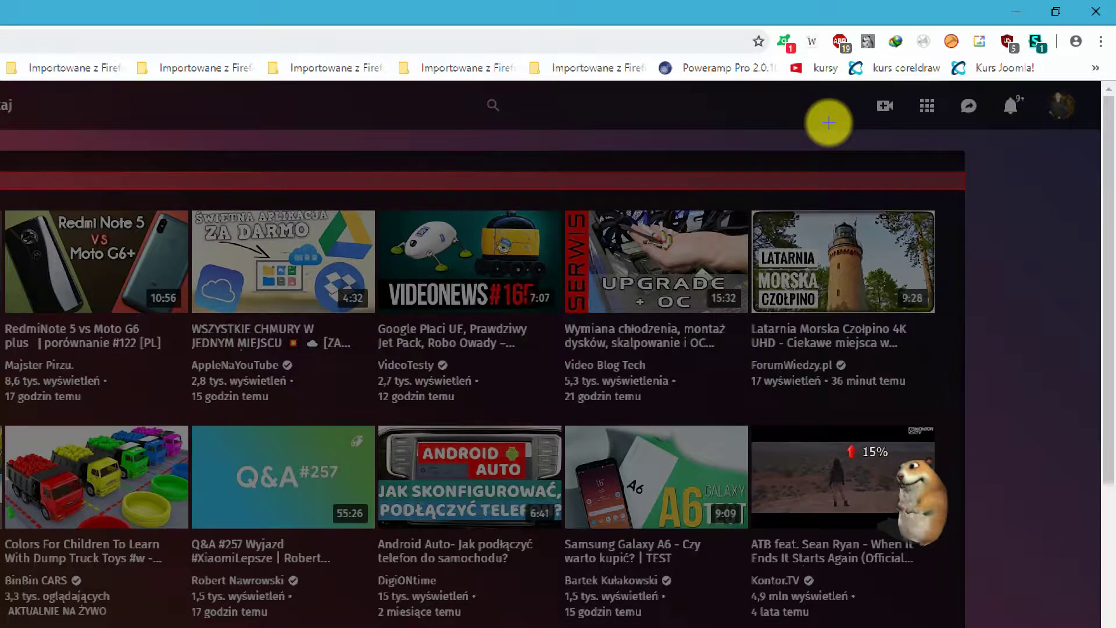
key(Escape)
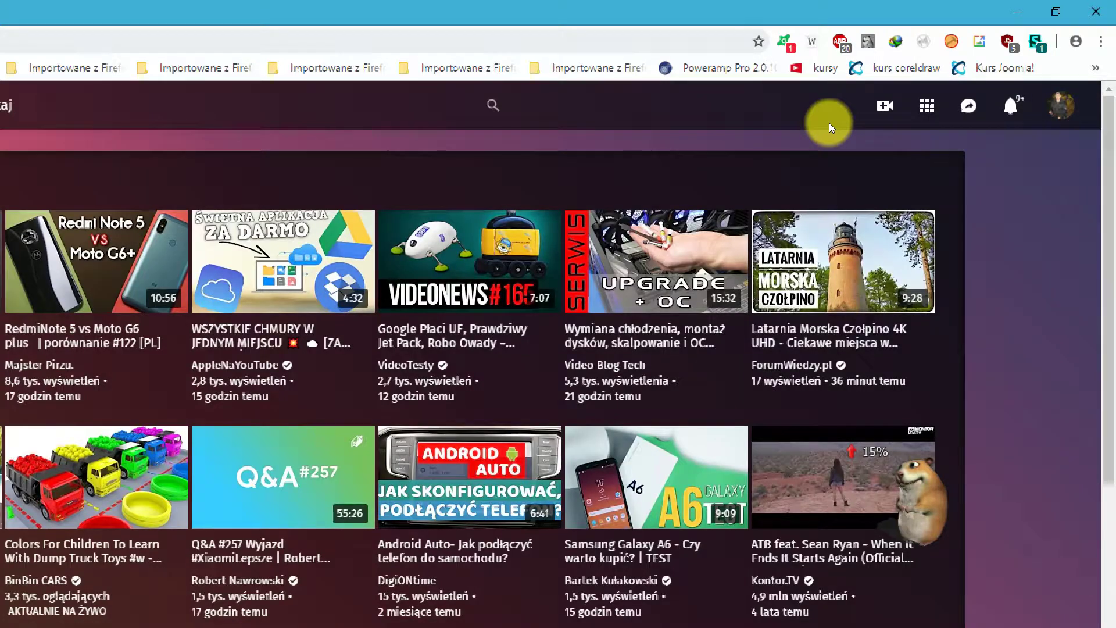
Step: View uBlock Origin's request log for the YouTube page, and close the log
click(1045, 27)
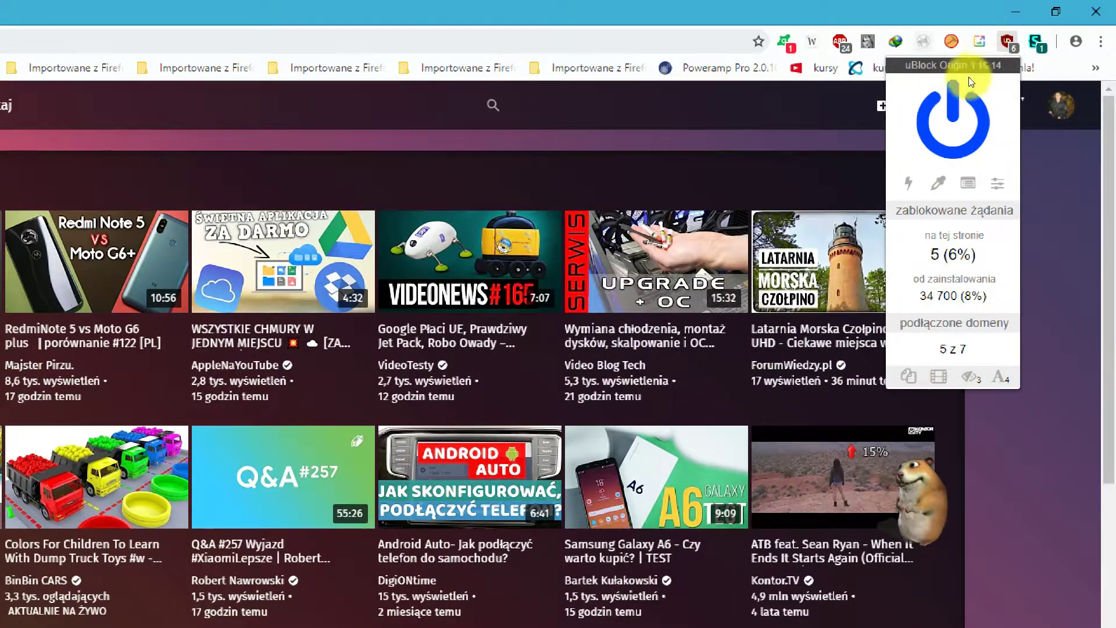
click(1019, 122)
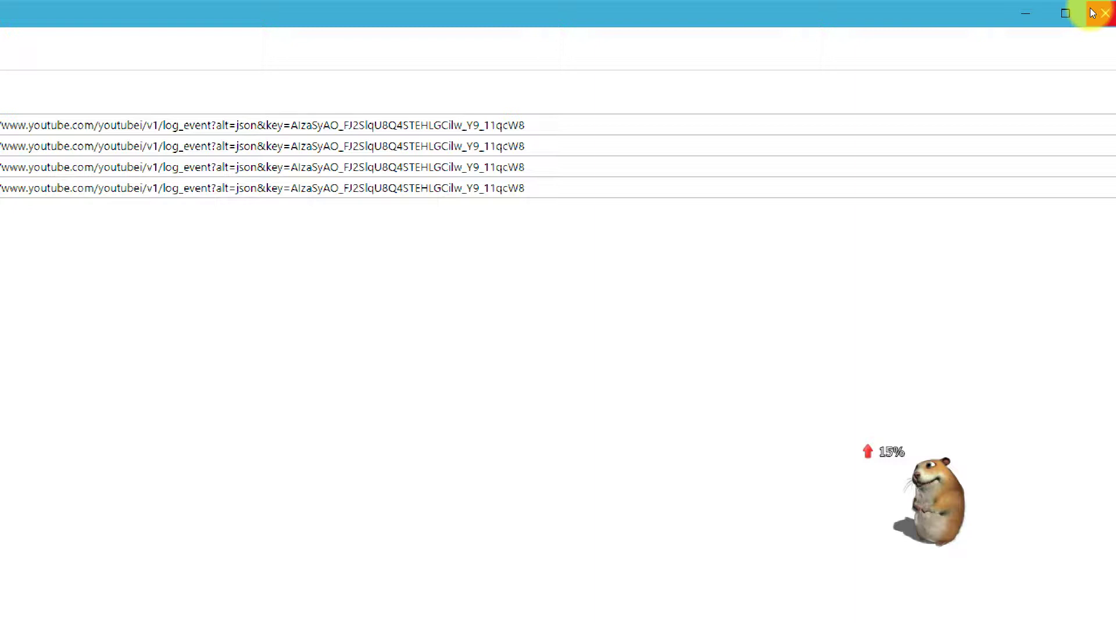
click(1094, 13)
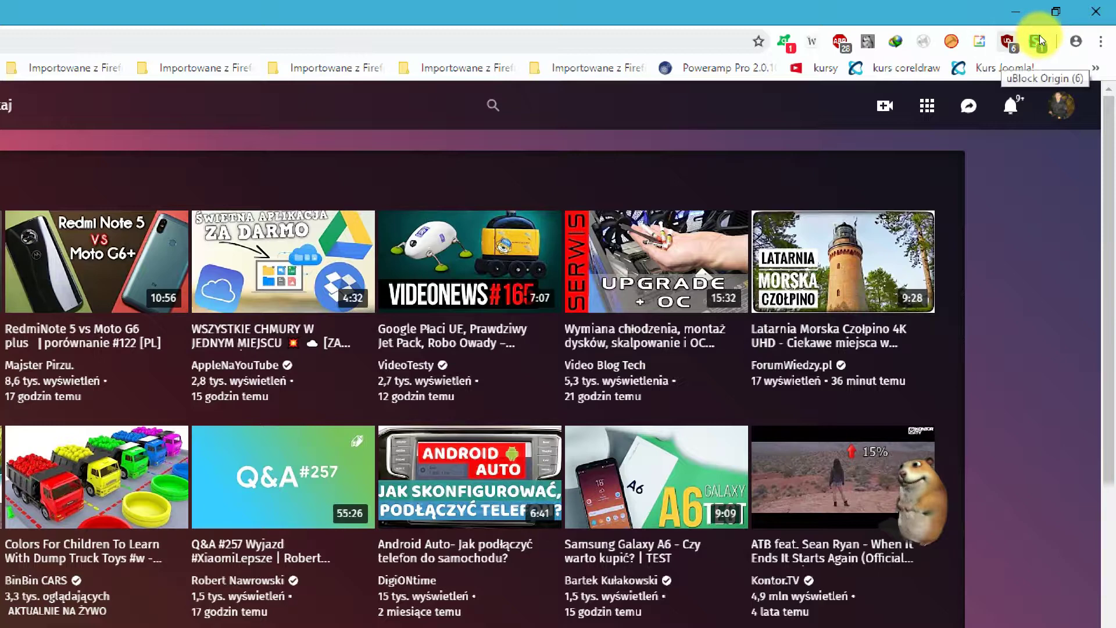
Step: Examine uBlock Origin's blocked-request summary for YouTube and show its per-domain breakdown
click(1008, 41)
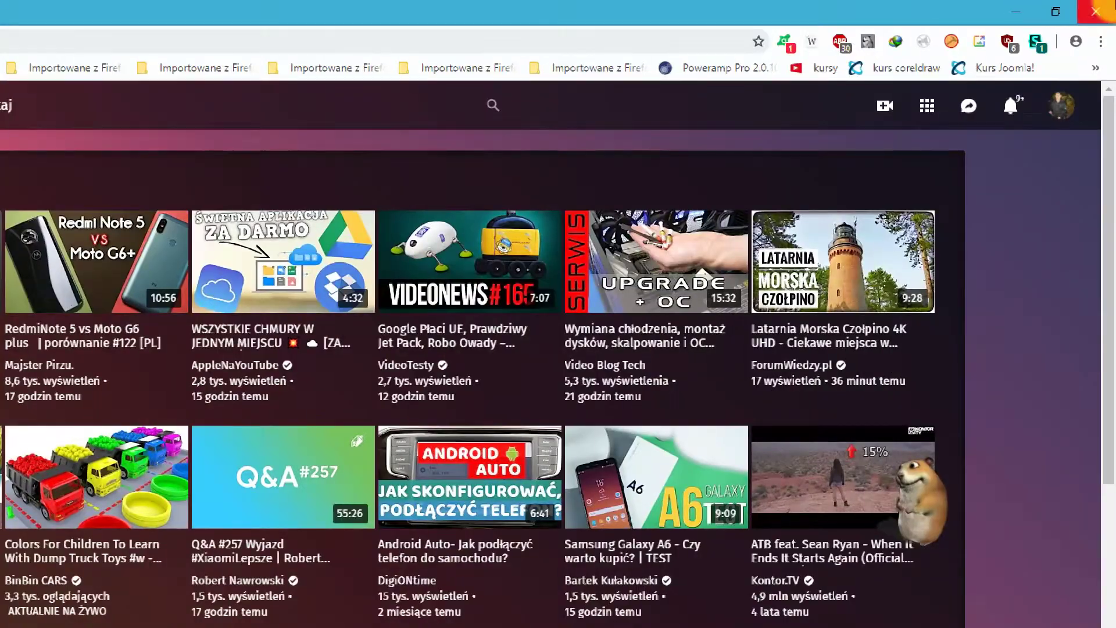
click(1008, 40)
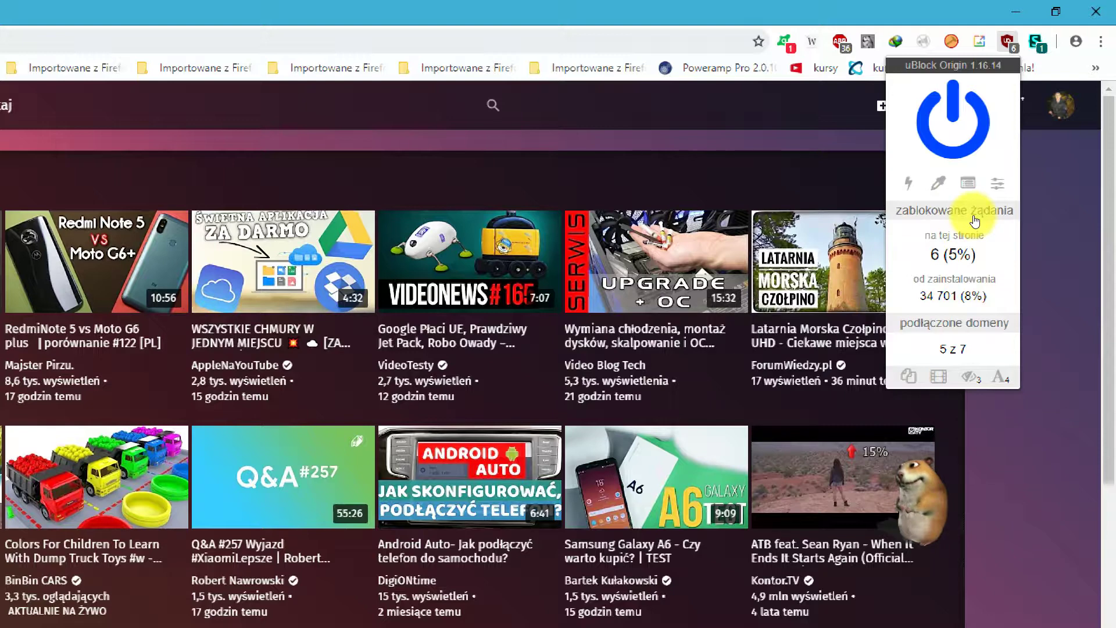
click(1011, 224)
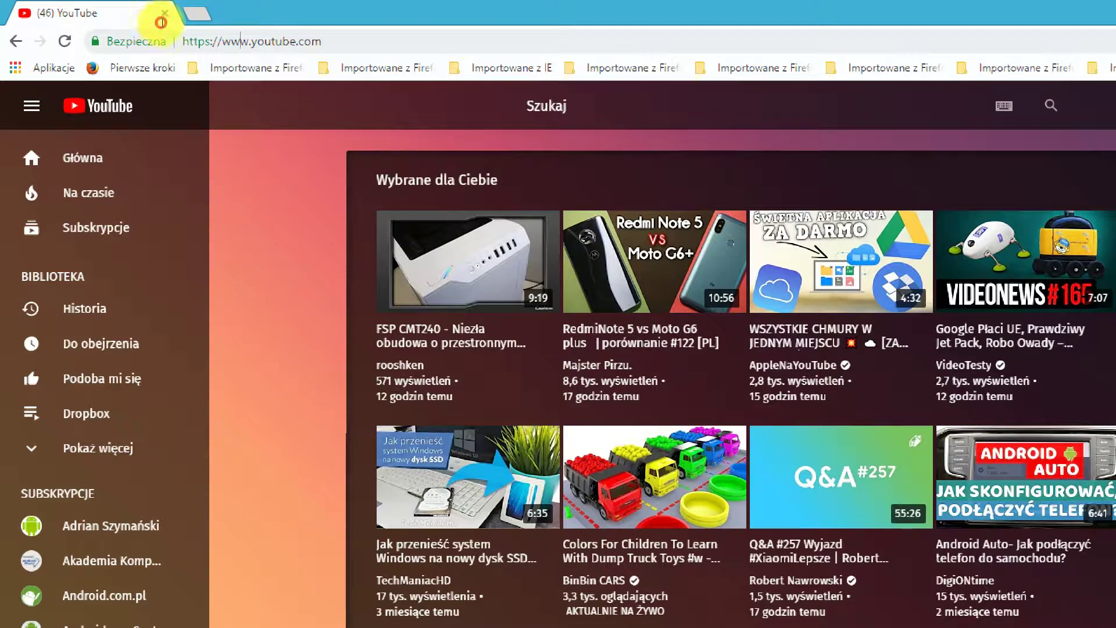
Step: Open Facebook in place of the YouTube home page
click(164, 29)
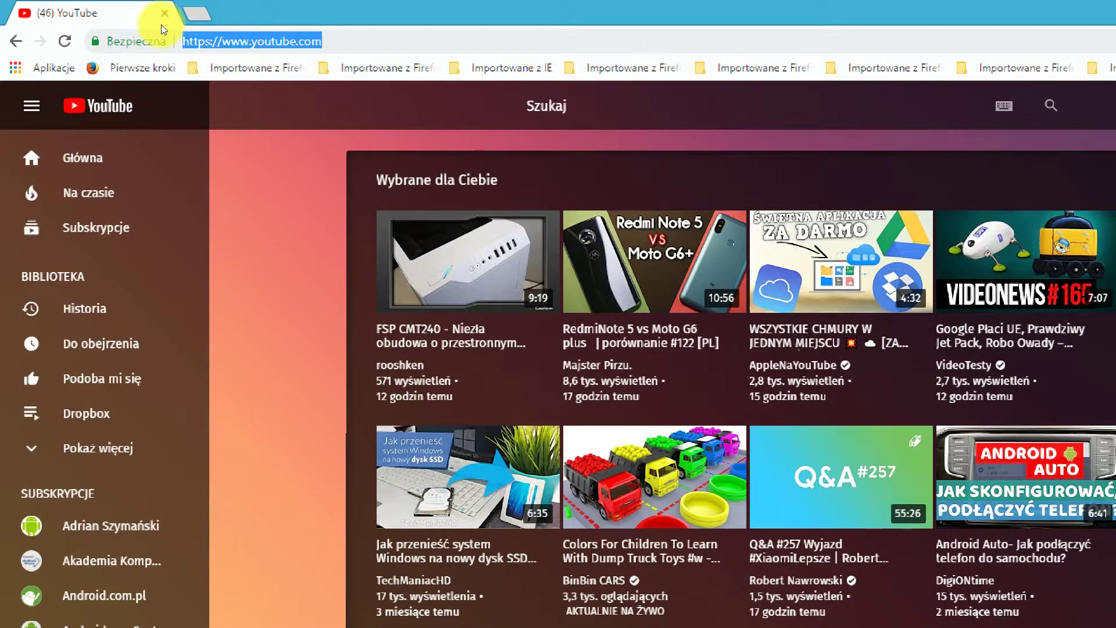
text(facebook)
key(Return)
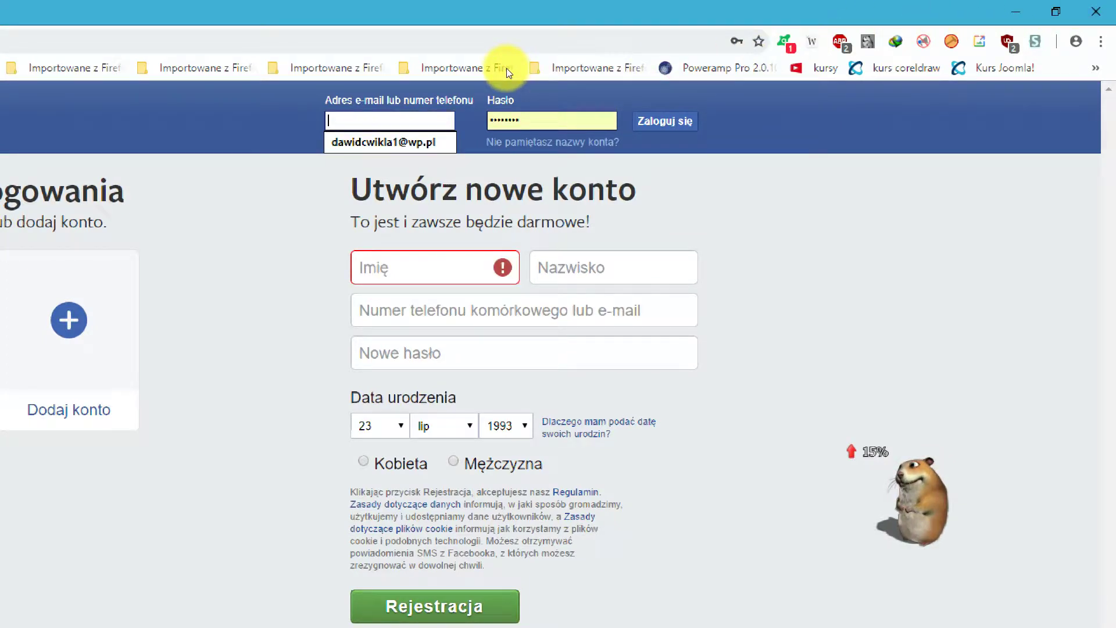
Step: Select the saved login e-mail in the Facebook login form, and clear both the password and e-mail fields
key(Down)
key(Return)
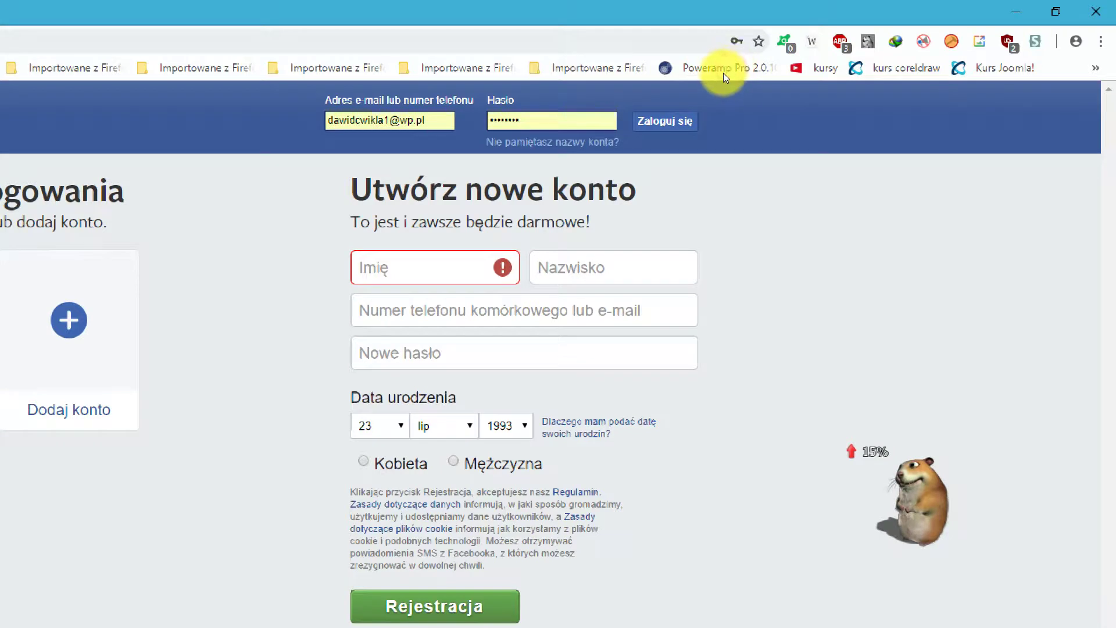
key(Tab)
key(ctrl+a)
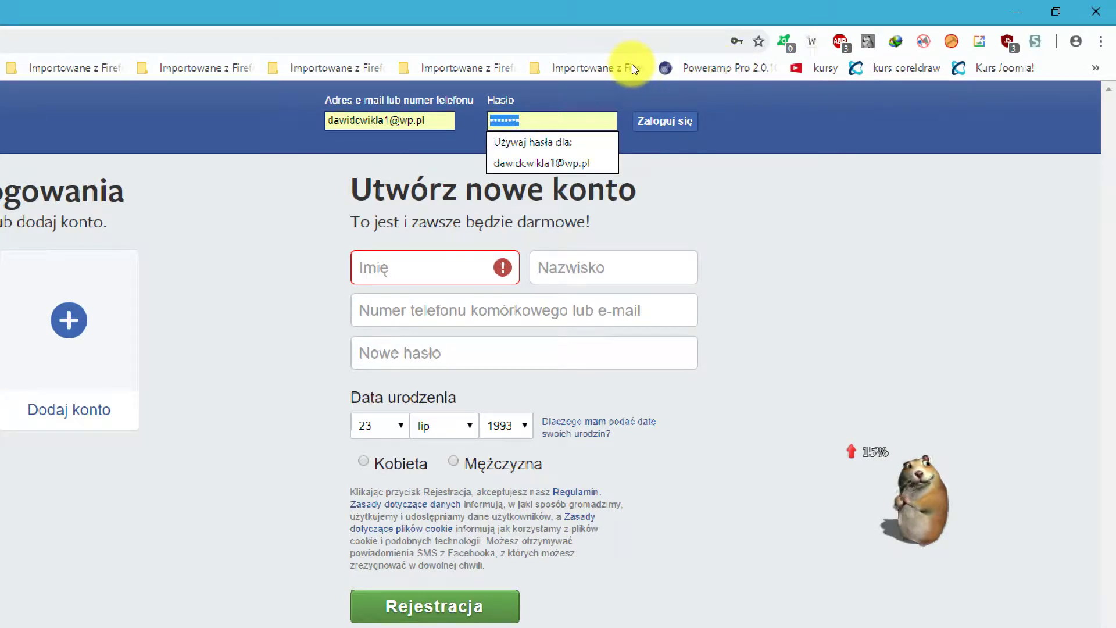
key(BackSpace)
key(shift+Tab)
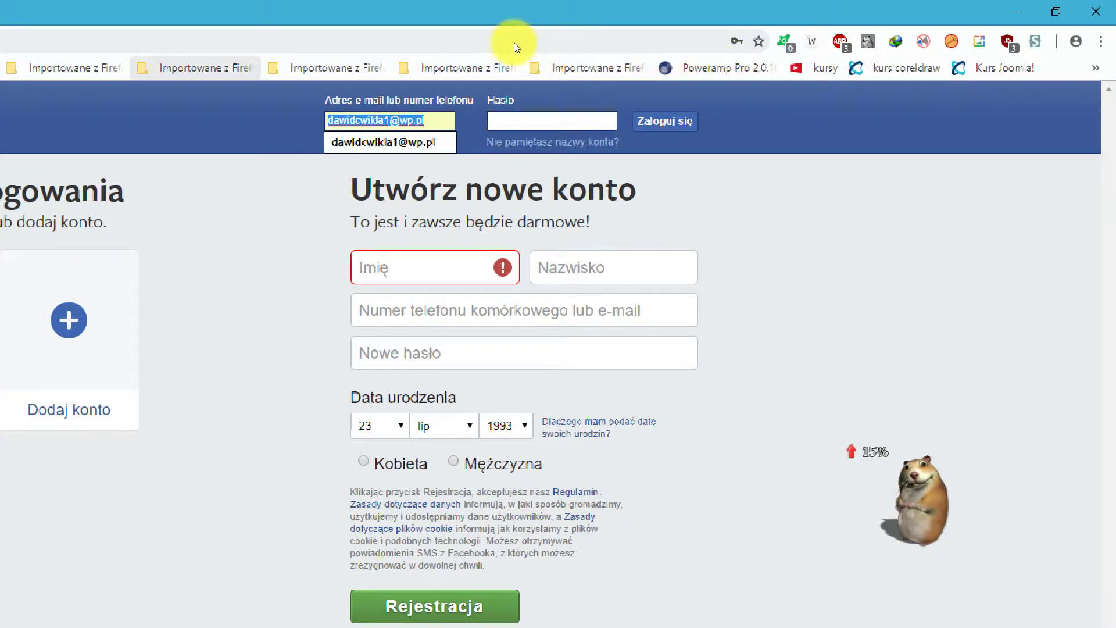
key(BackSpace)
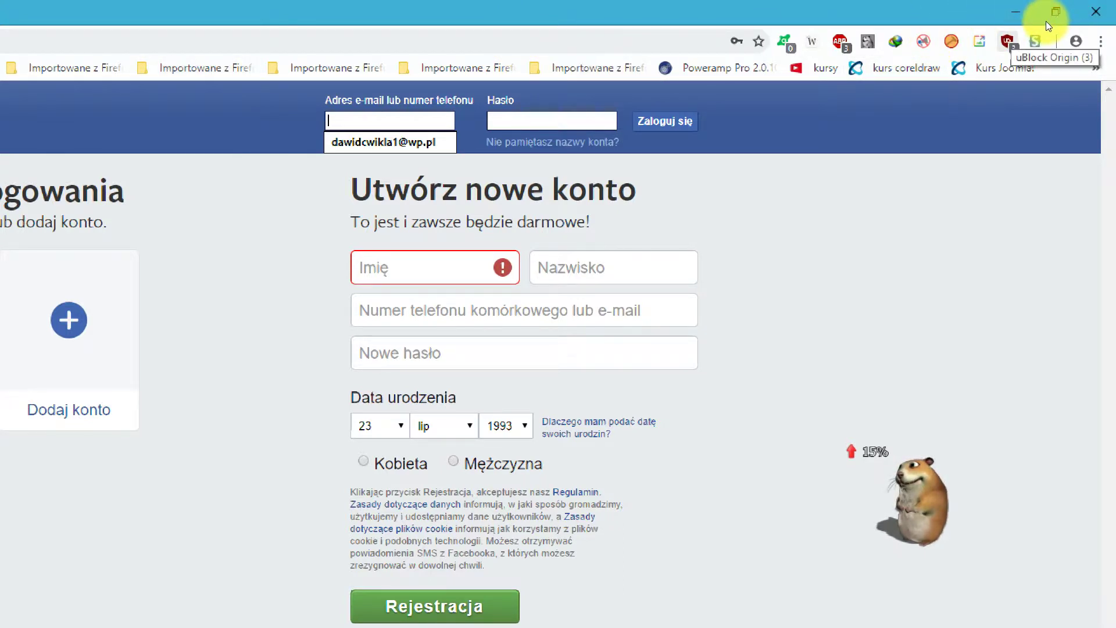
Step: Examine uBlock Origin's per-domain request list for Facebook, hiding and showing it, and leave it collapsed
click(1008, 41)
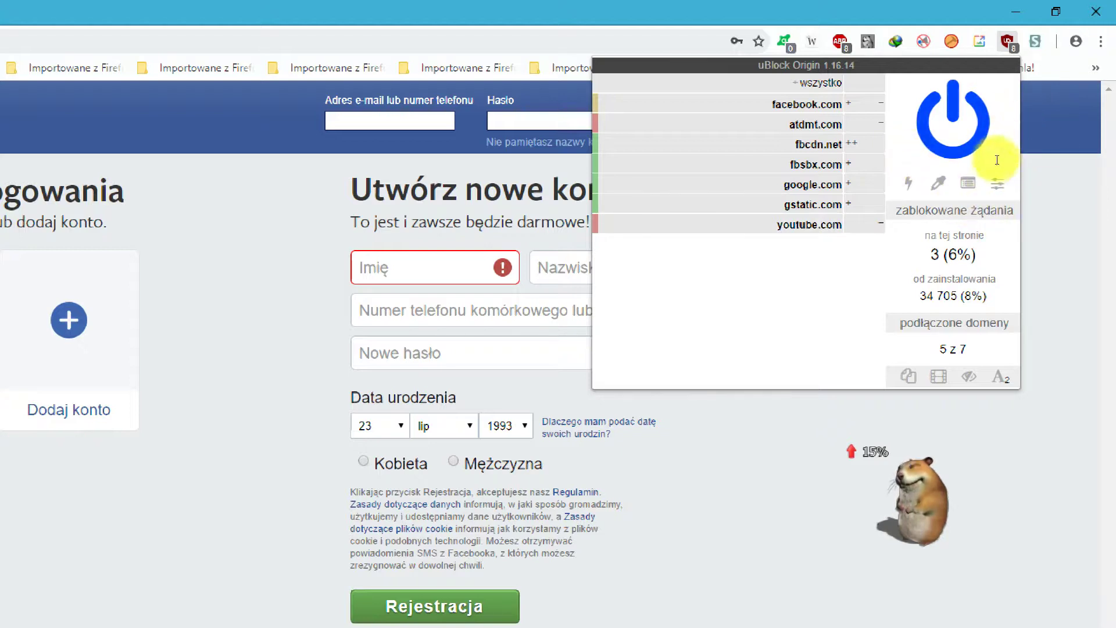
click(1014, 217)
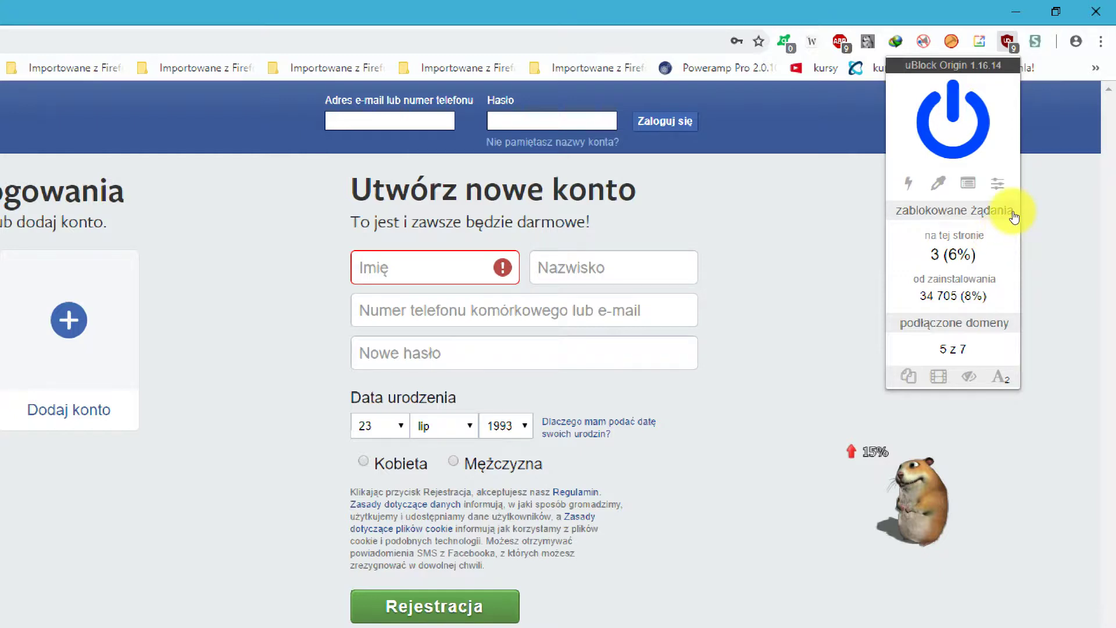
click(1015, 214)
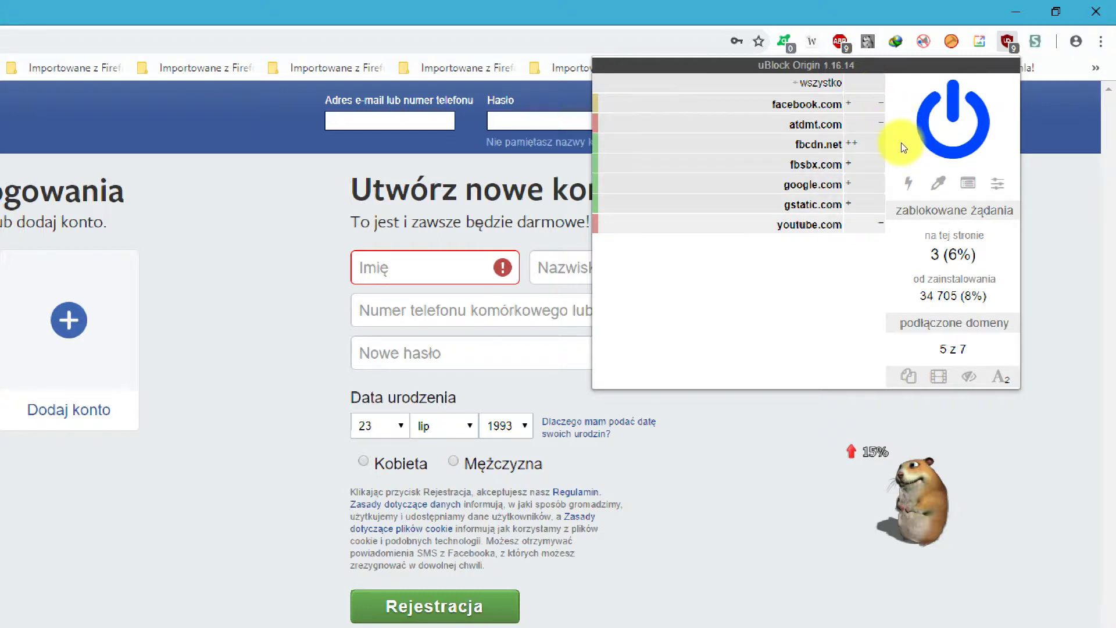
click(1010, 218)
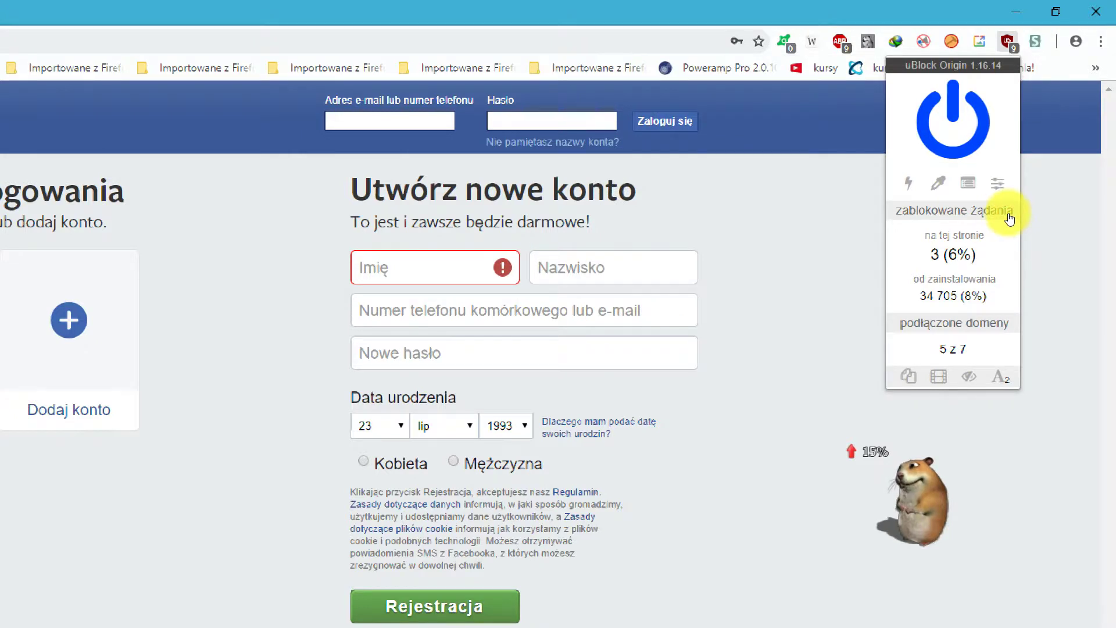
Step: Toggle uBlock Origin's blocking of pop-up windows and of large media elements for the Facebook site
click(981, 254)
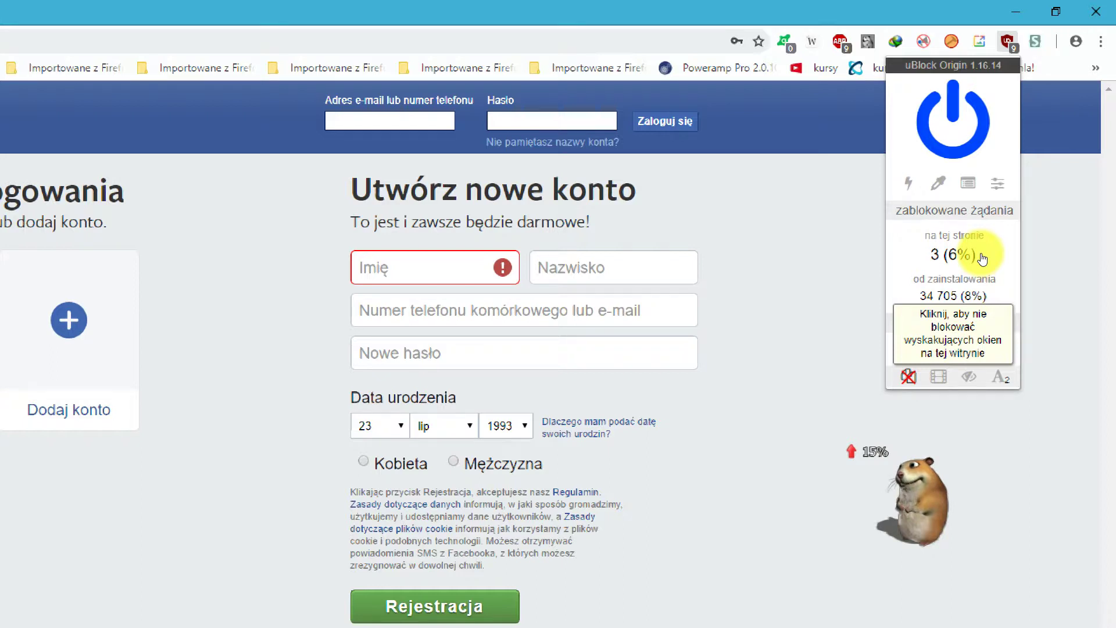
click(982, 258)
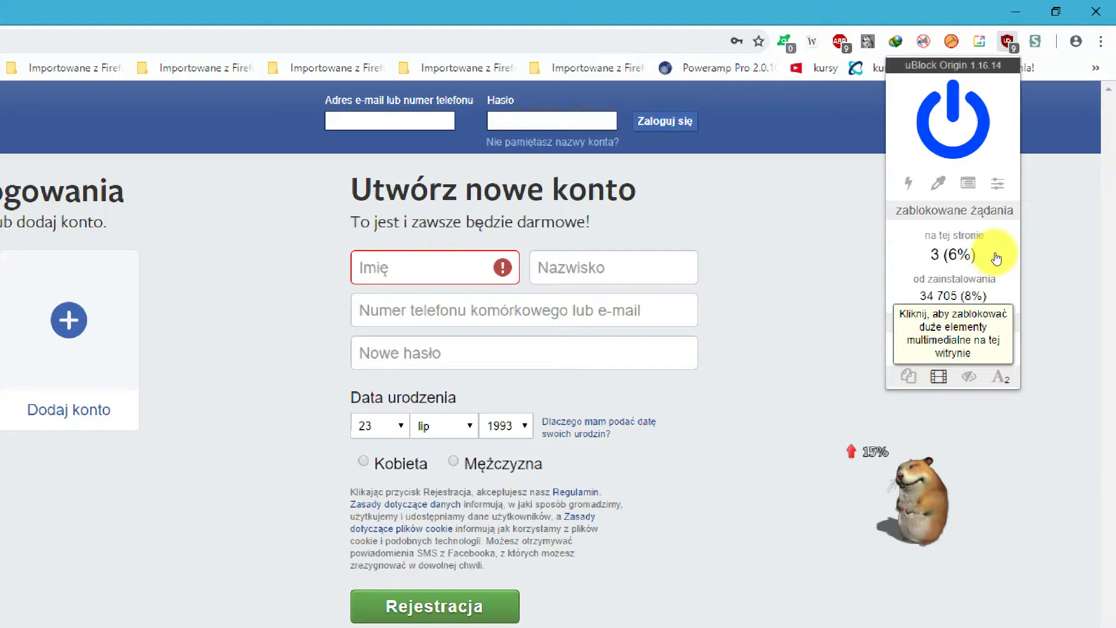
click(996, 257)
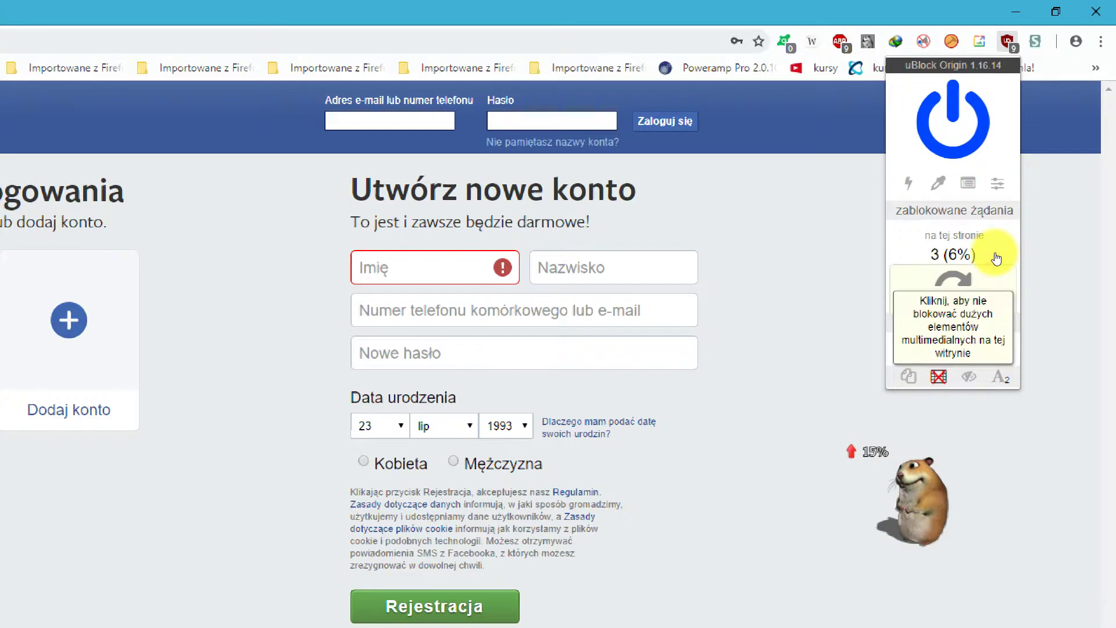
click(954, 279)
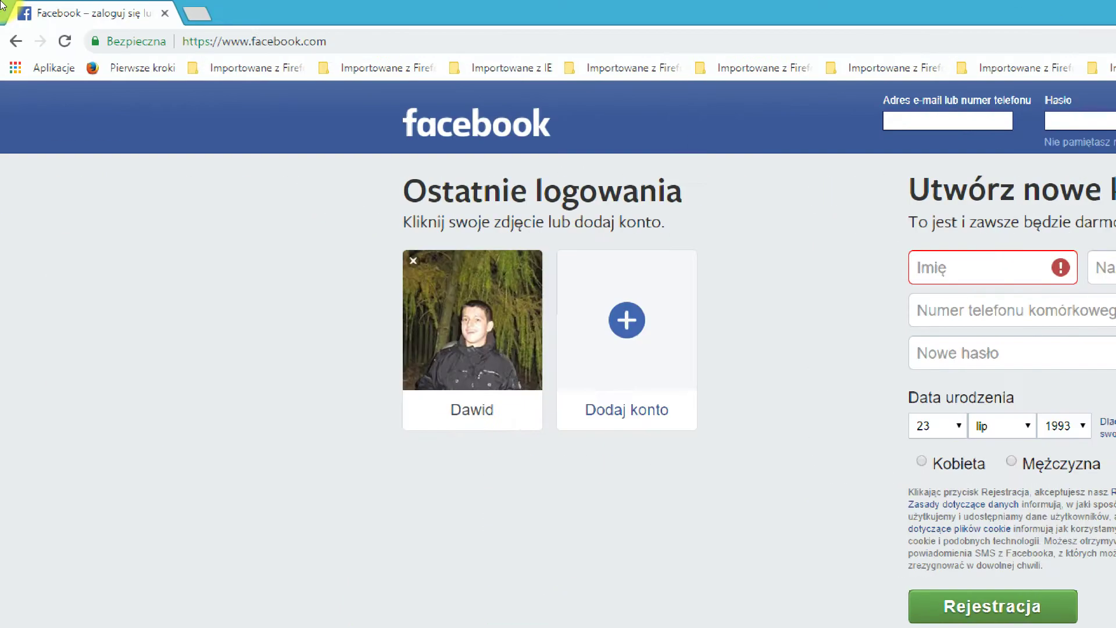
Step: Open YouTube in place of Facebook and turn on uBlock Origin's blocking of large media elements for the site
click(167, 29)
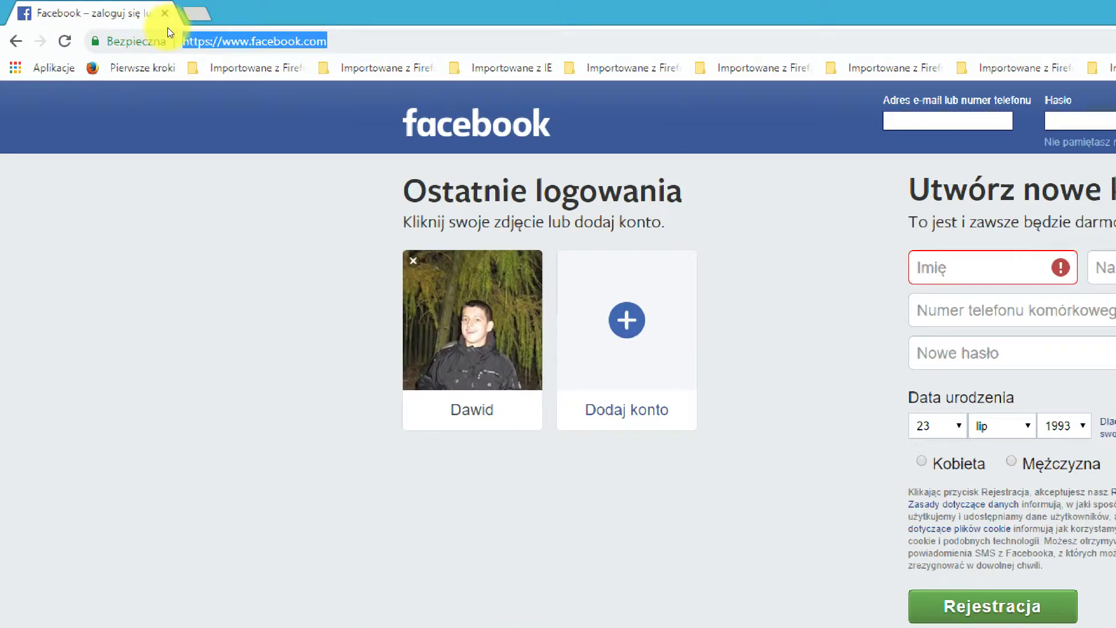
text(y)
key(Return)
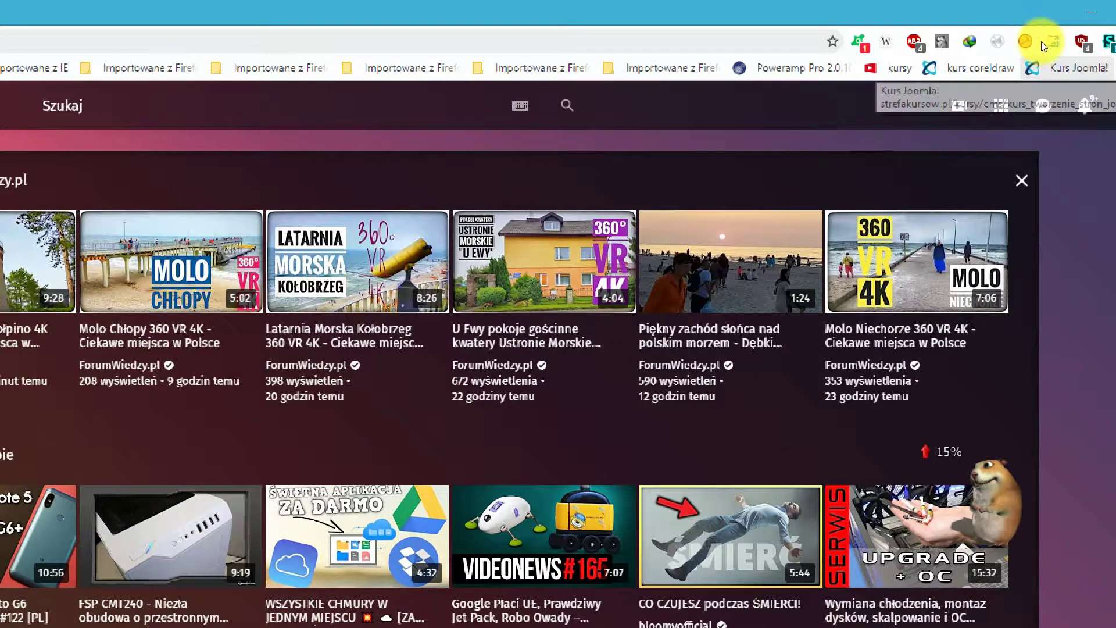
click(1082, 40)
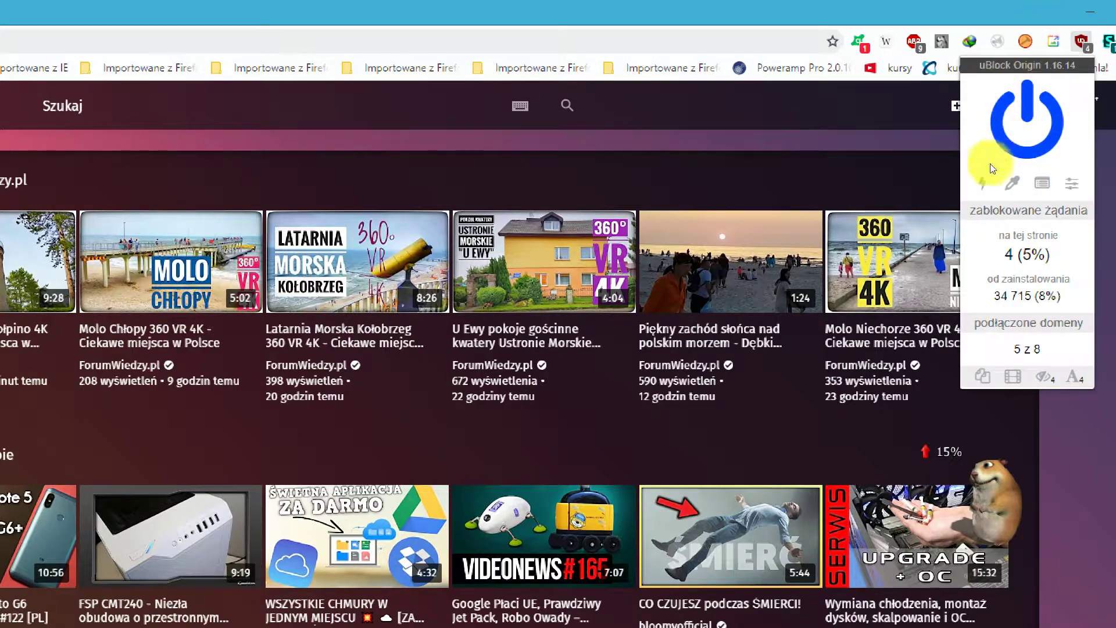
click(1013, 376)
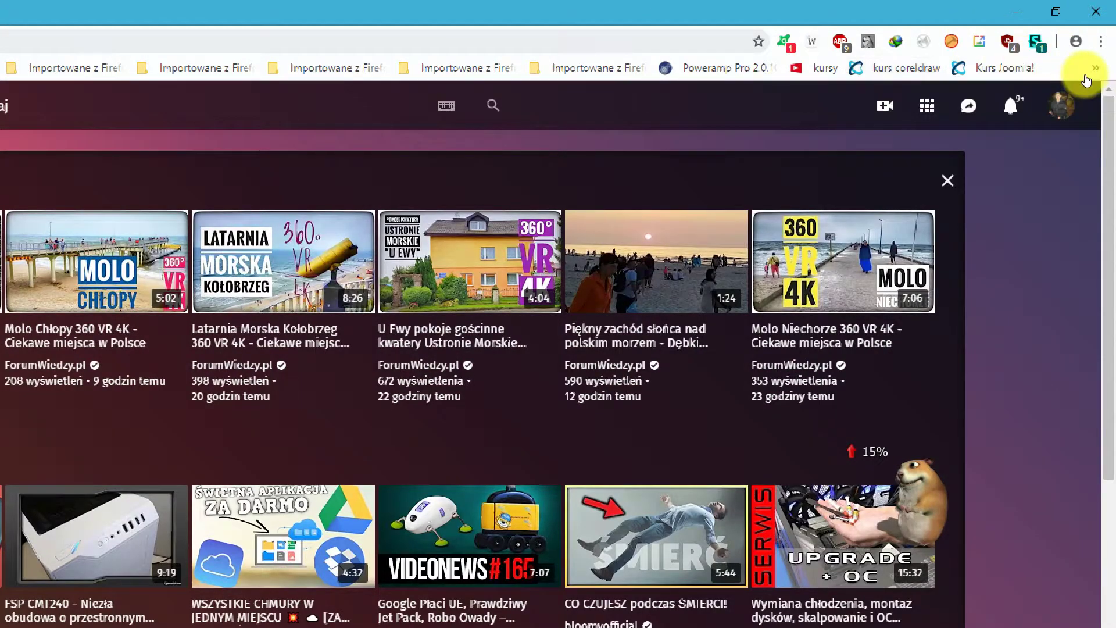
Step: Open the first uploaded video on the account's own YouTube channel and pause it
click(1061, 105)
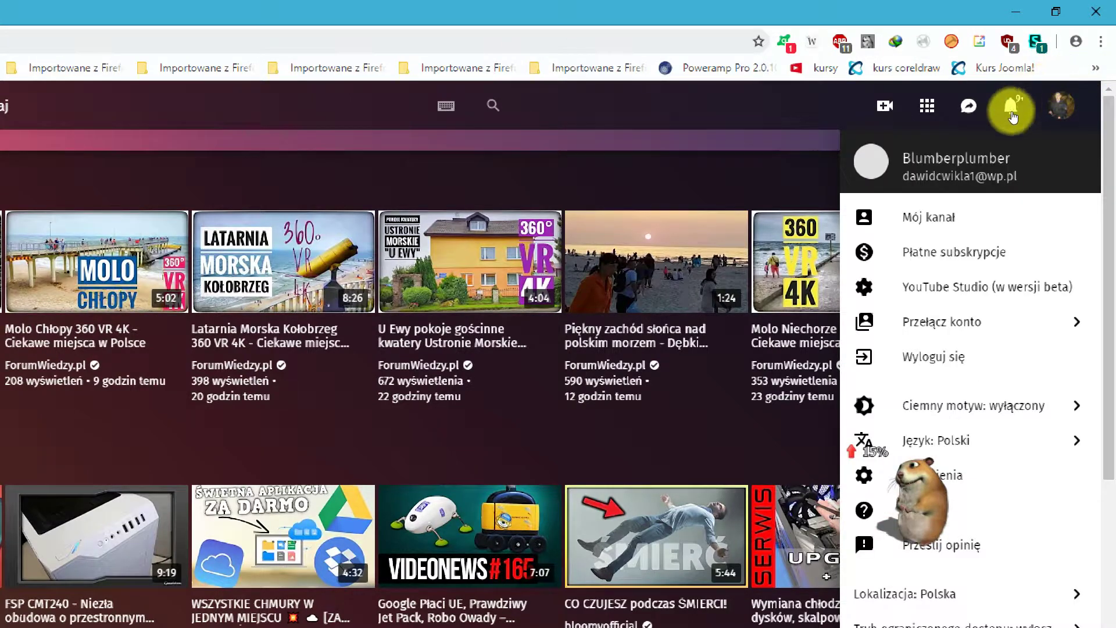
click(992, 149)
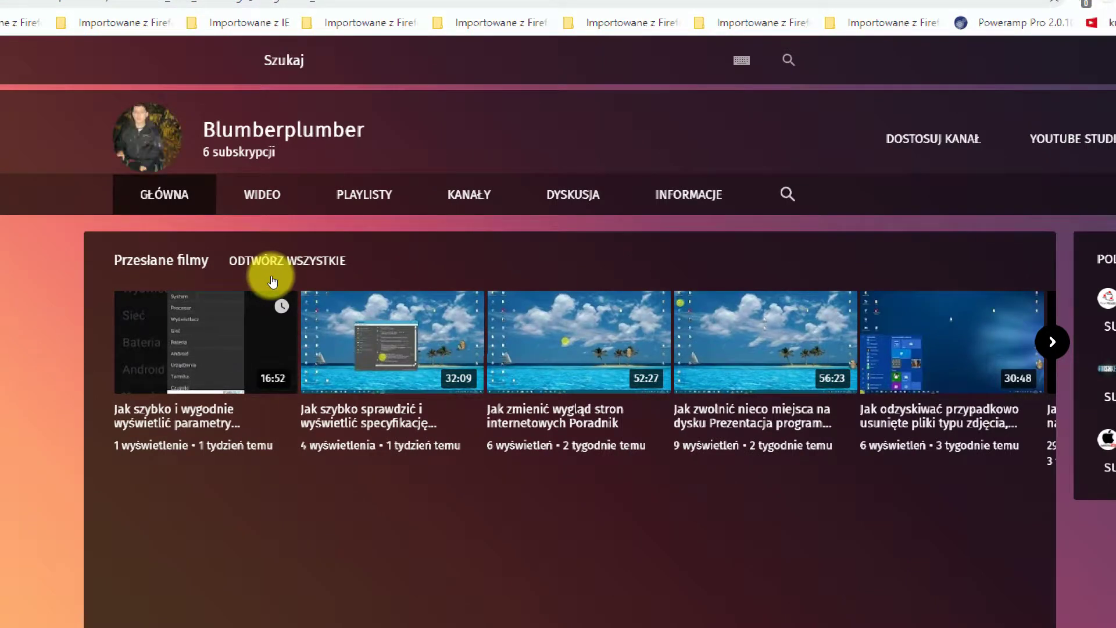
click(271, 280)
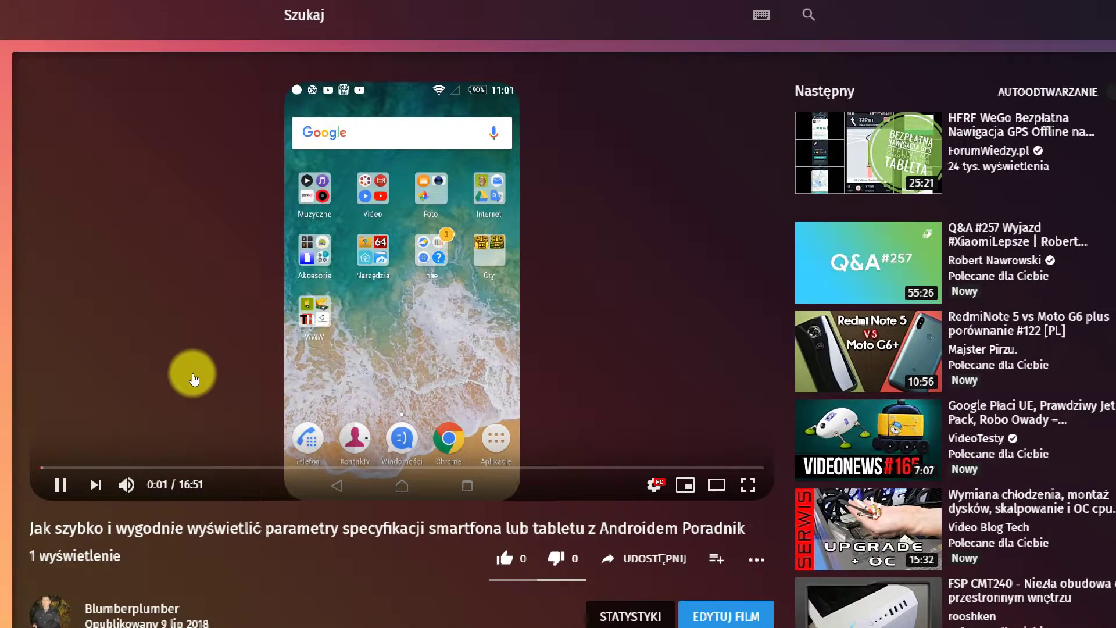
click(199, 380)
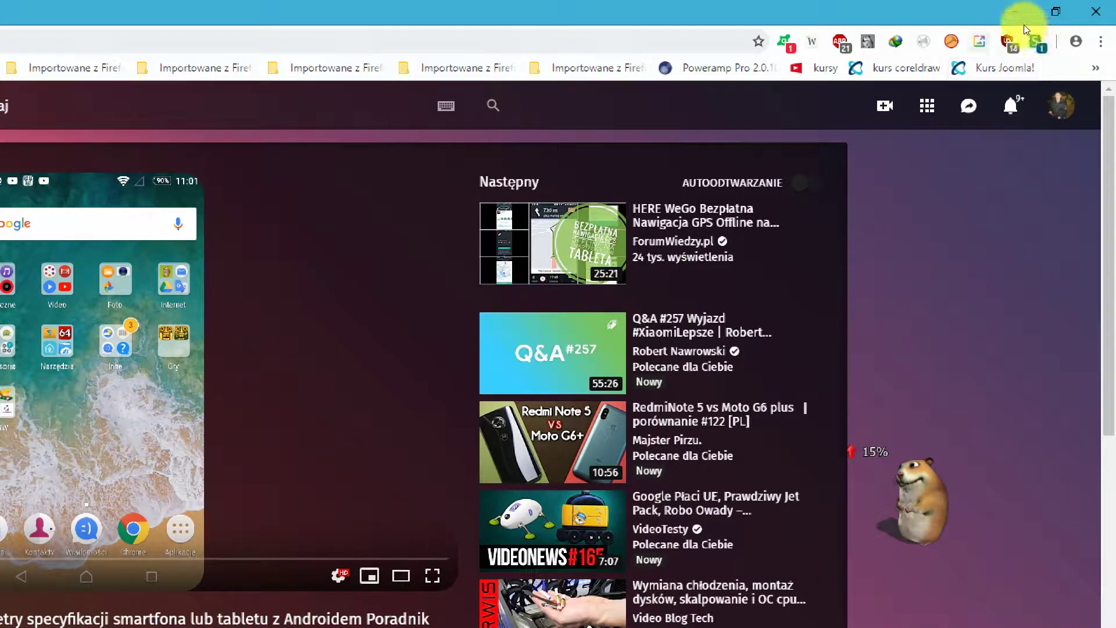
Step: Turn off uBlock Origin's large media blocking for YouTube, and reload and pause the video
click(1008, 41)
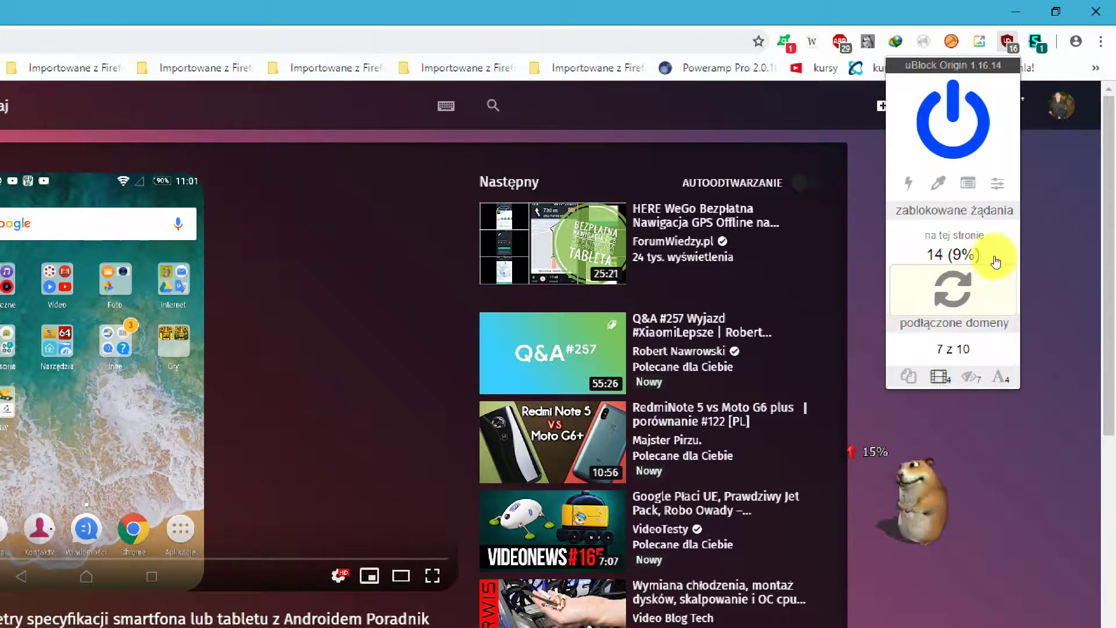
click(1008, 200)
key(F5)
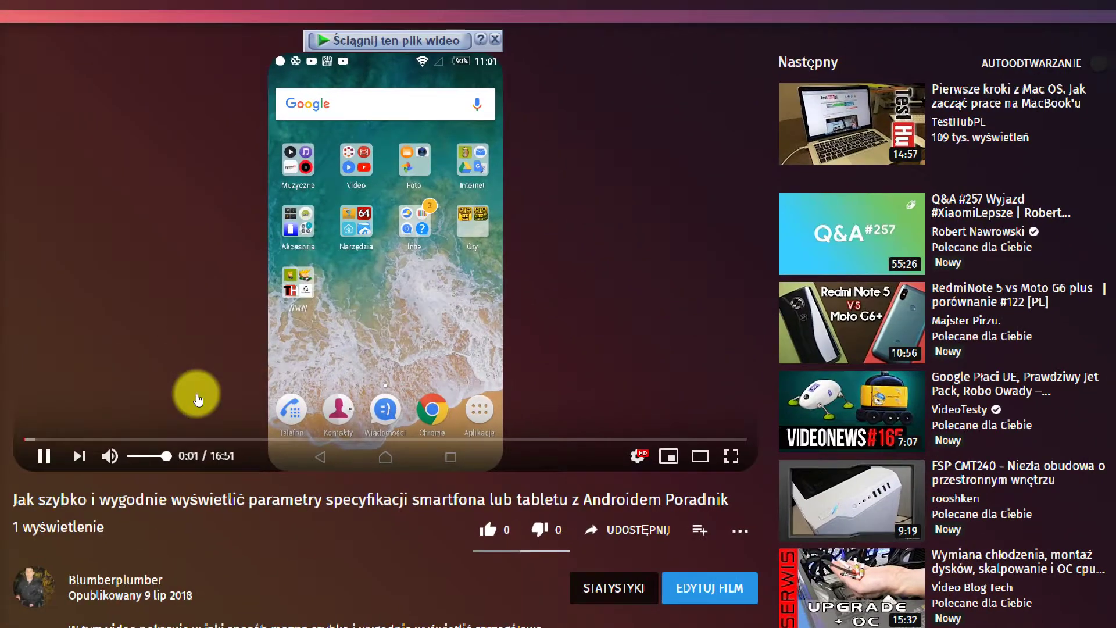
click(75, 466)
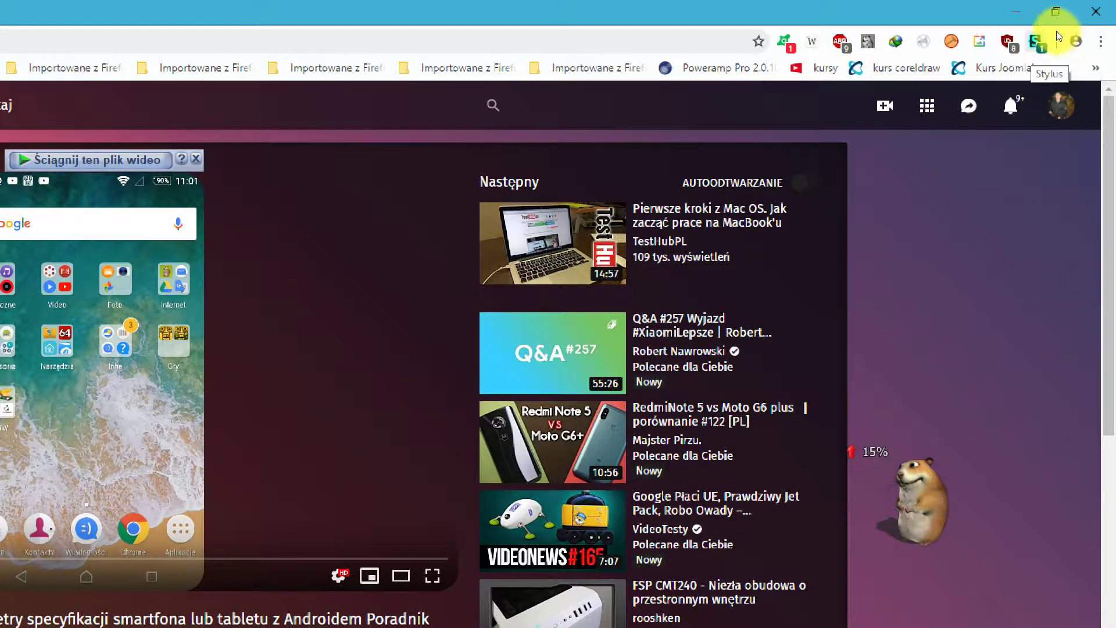
click(1008, 41)
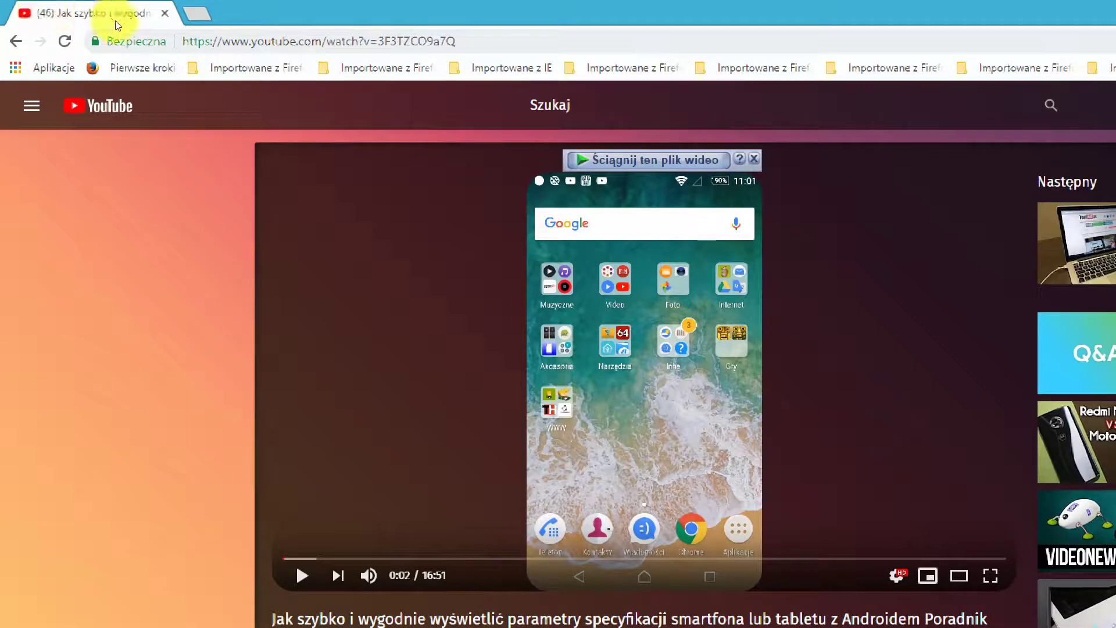
Step: Try to open the site twojanuta.pl in place of the YouTube video
click(193, 27)
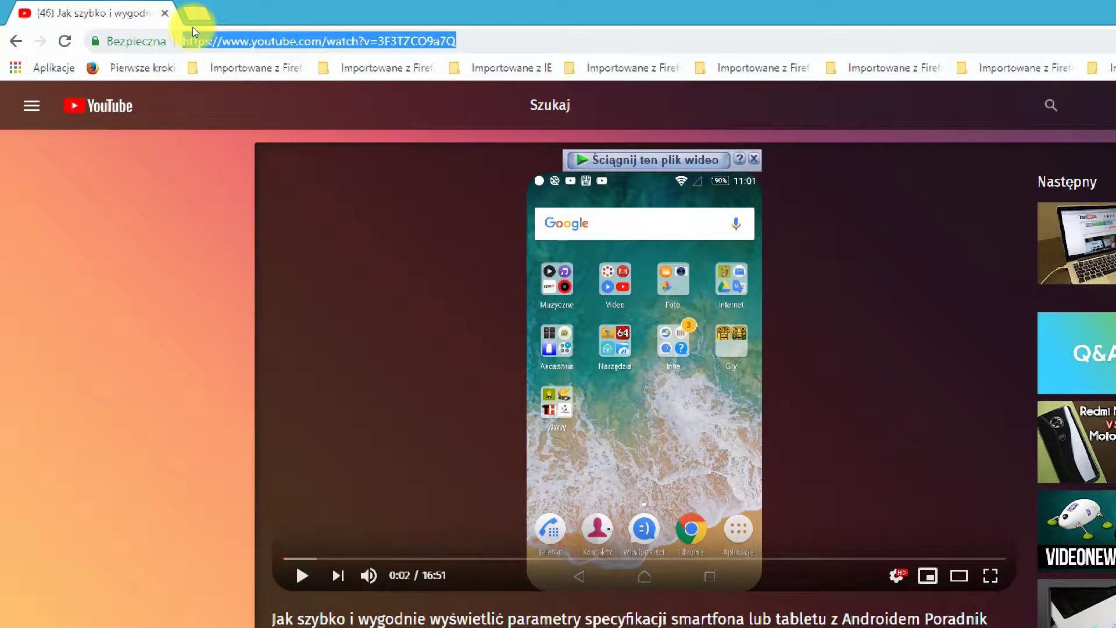
text(tw)
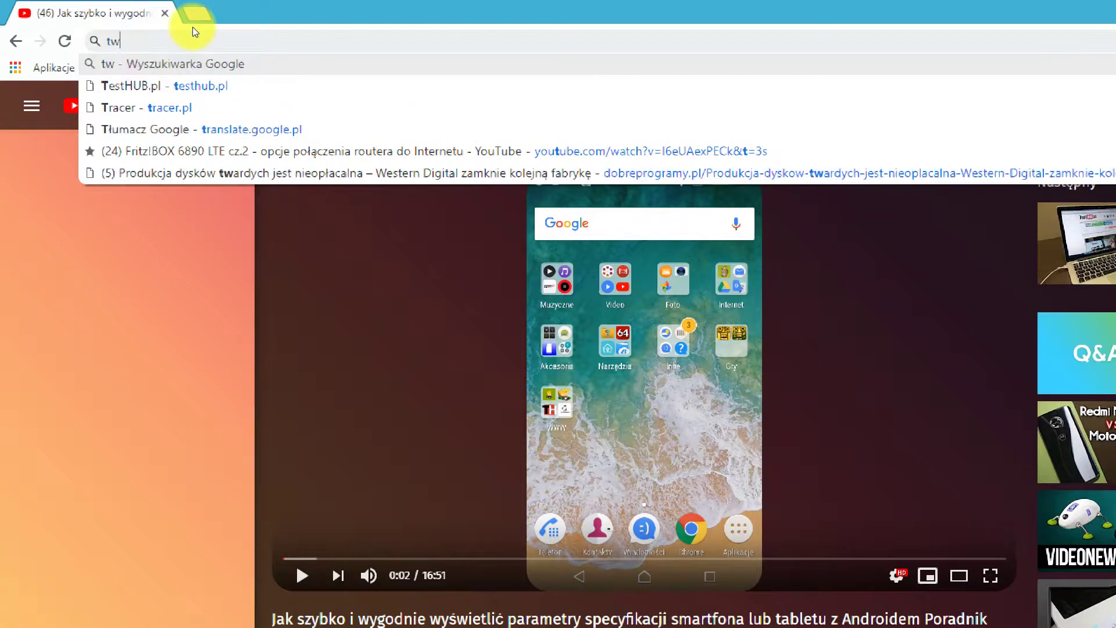
text(ojanu)
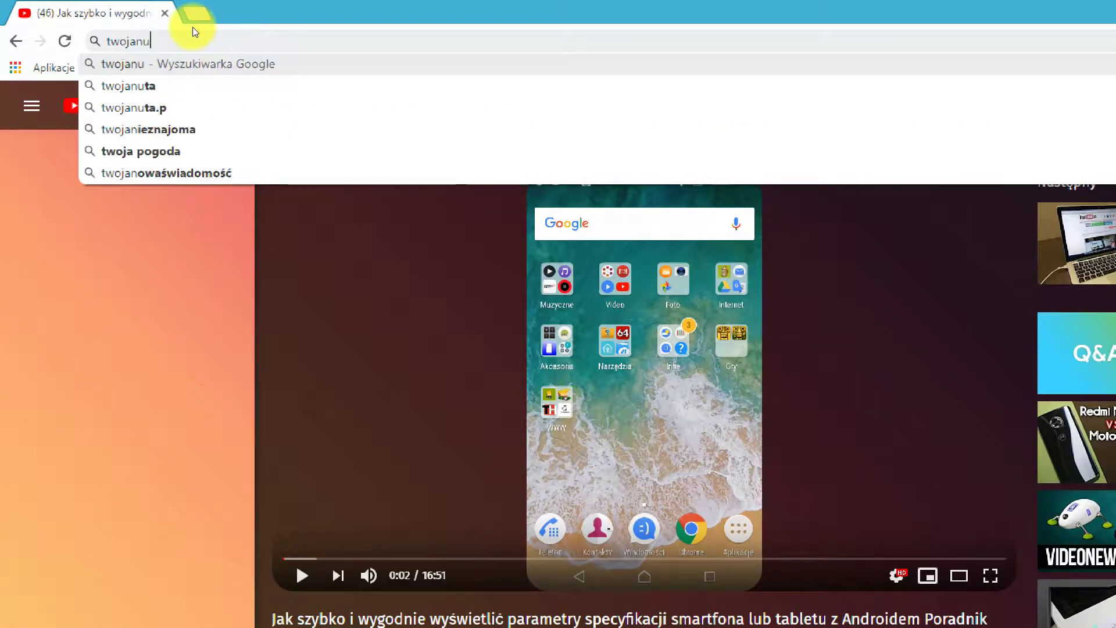
text(ta.pl)
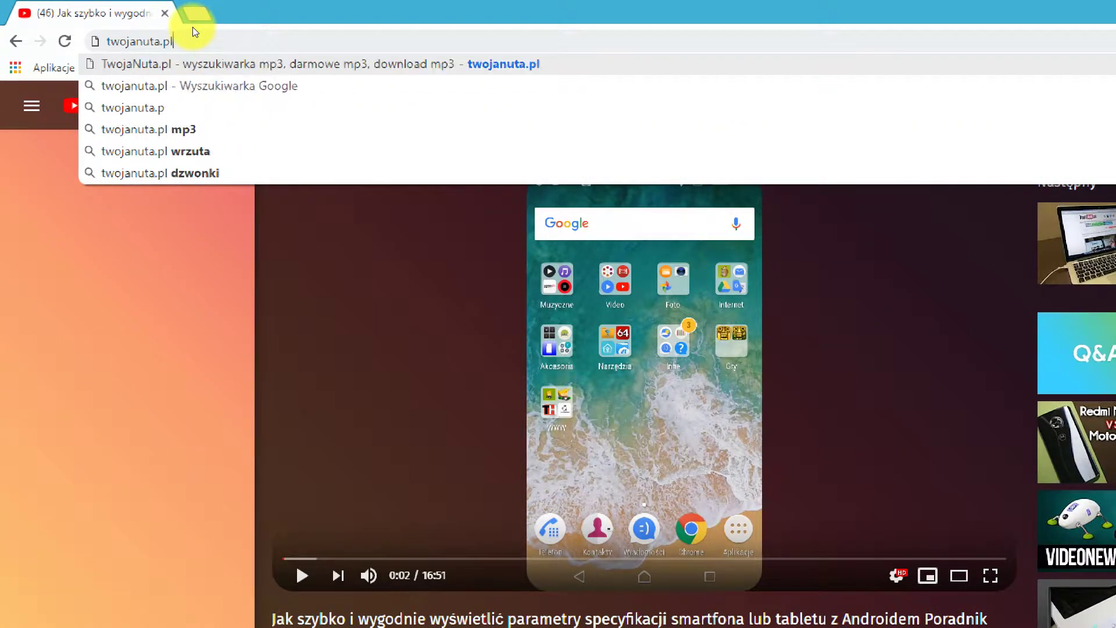
key(Return)
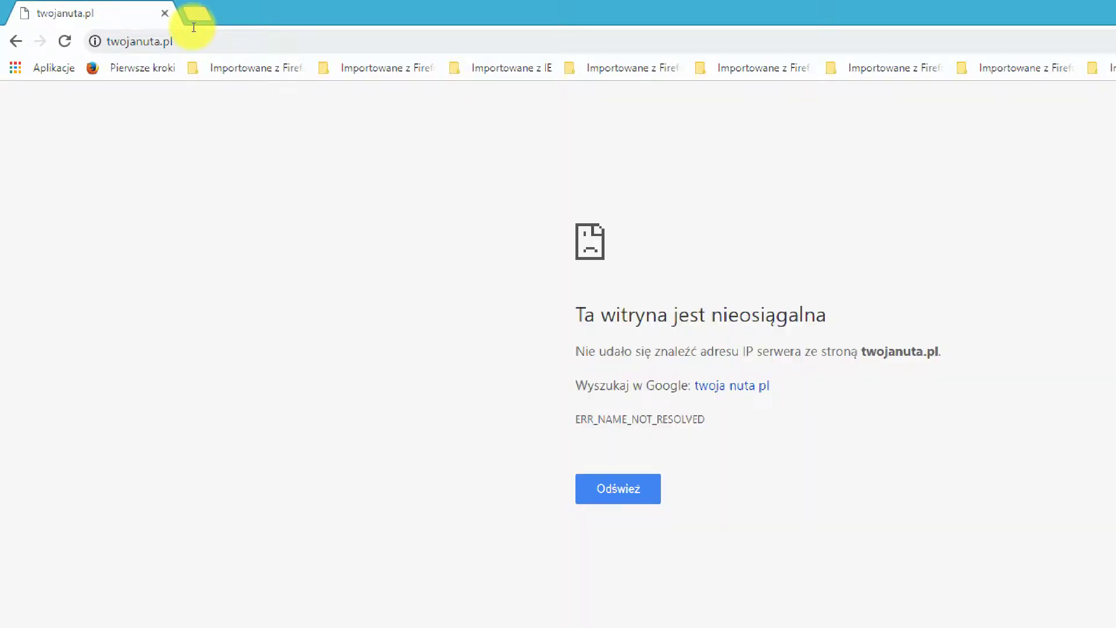
Step: Try to open the site gry.pl in the same tab
click(186, 28)
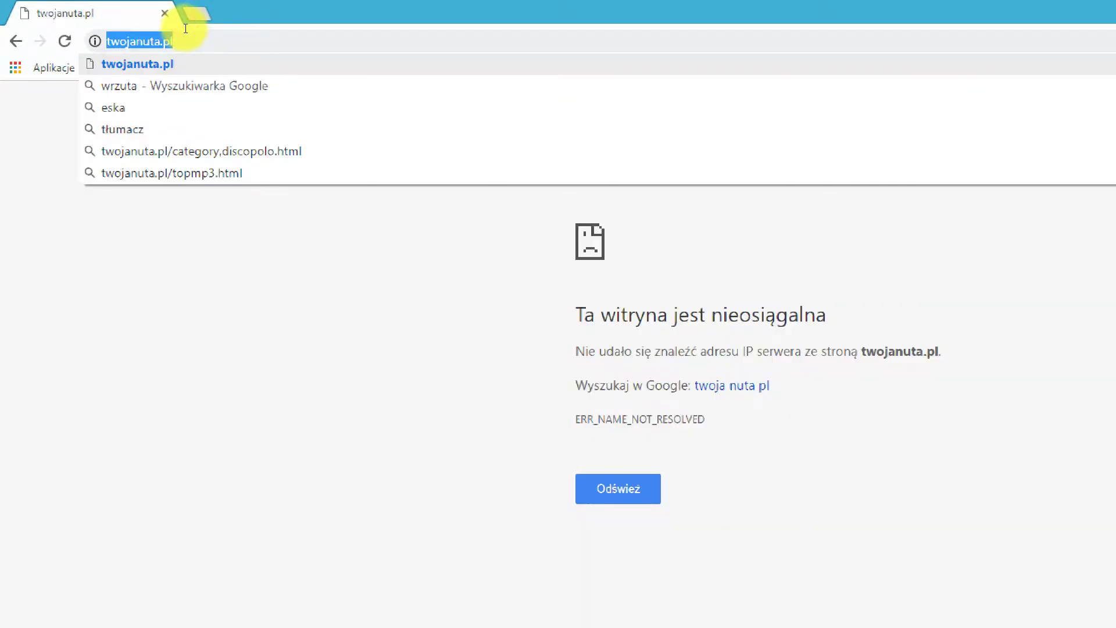
key(Return)
text(gr)
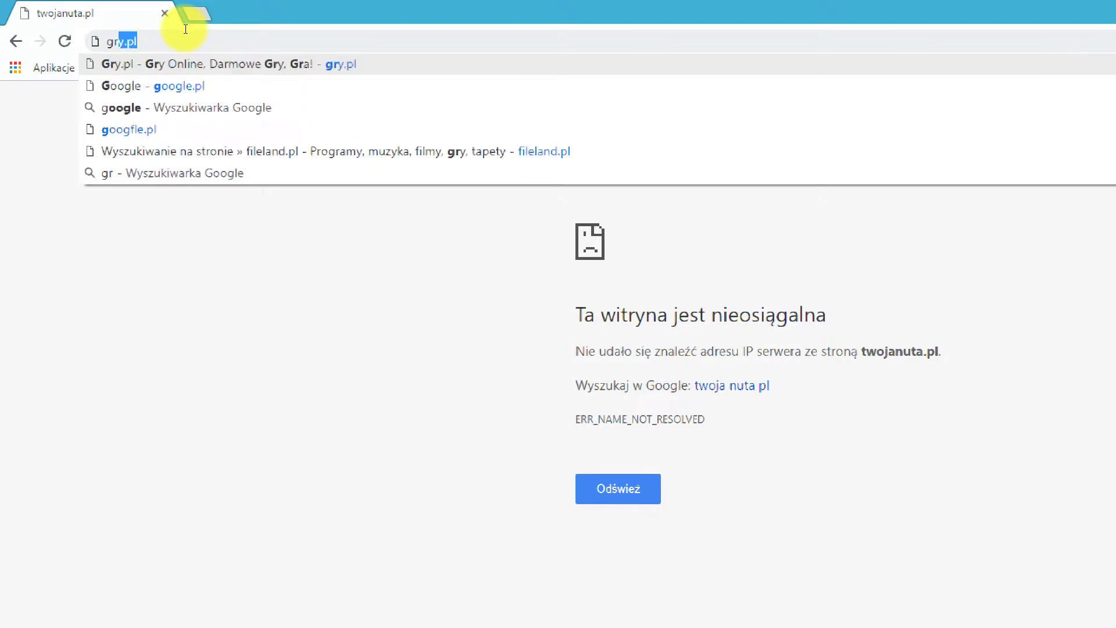
text(y.pl)
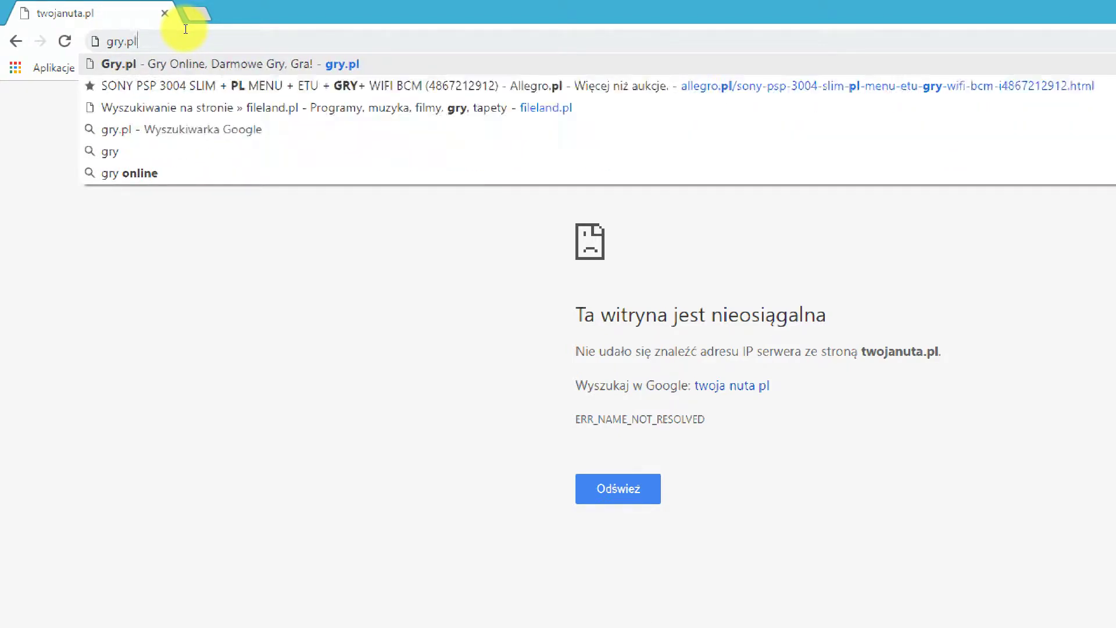
key(Return)
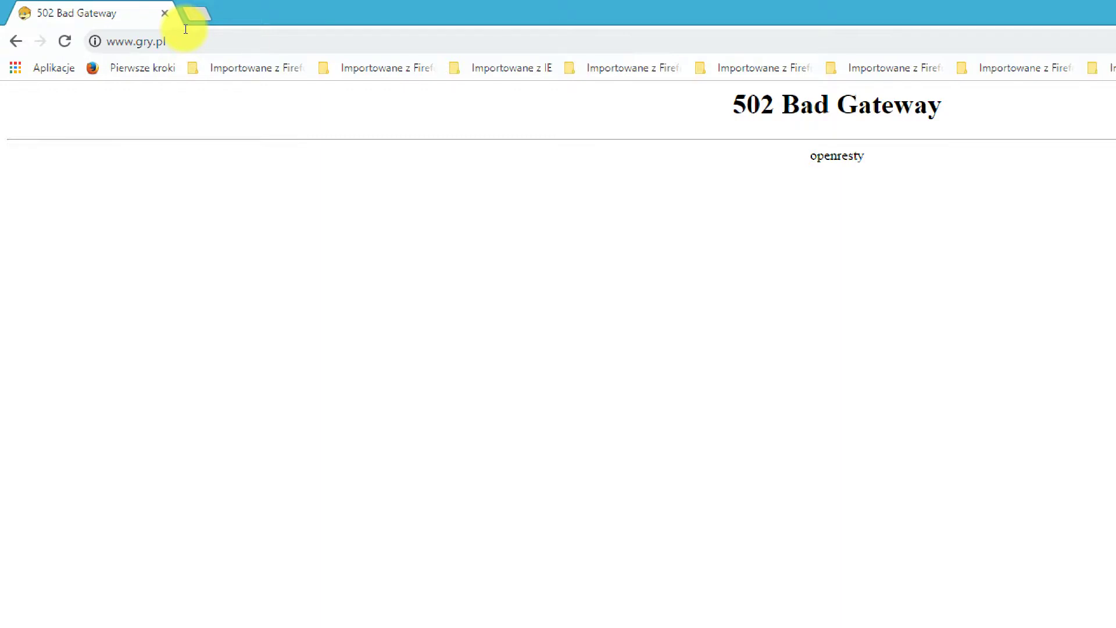
Step: Search Google for "wys[agier.pl" to find the Wyspagier games site
click(185, 29)
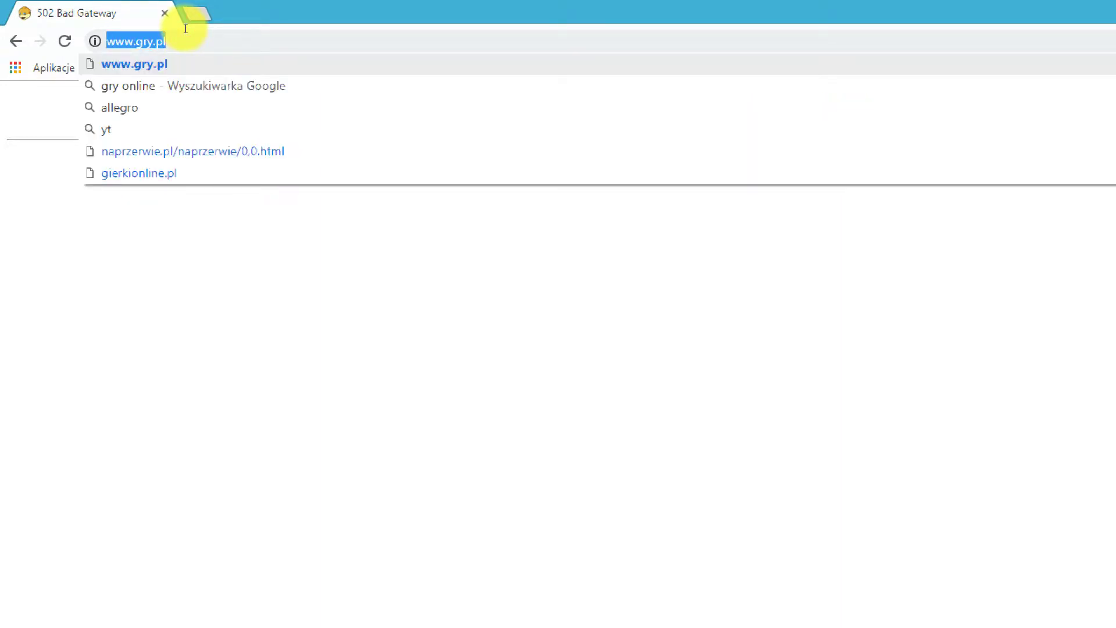
text(wys)
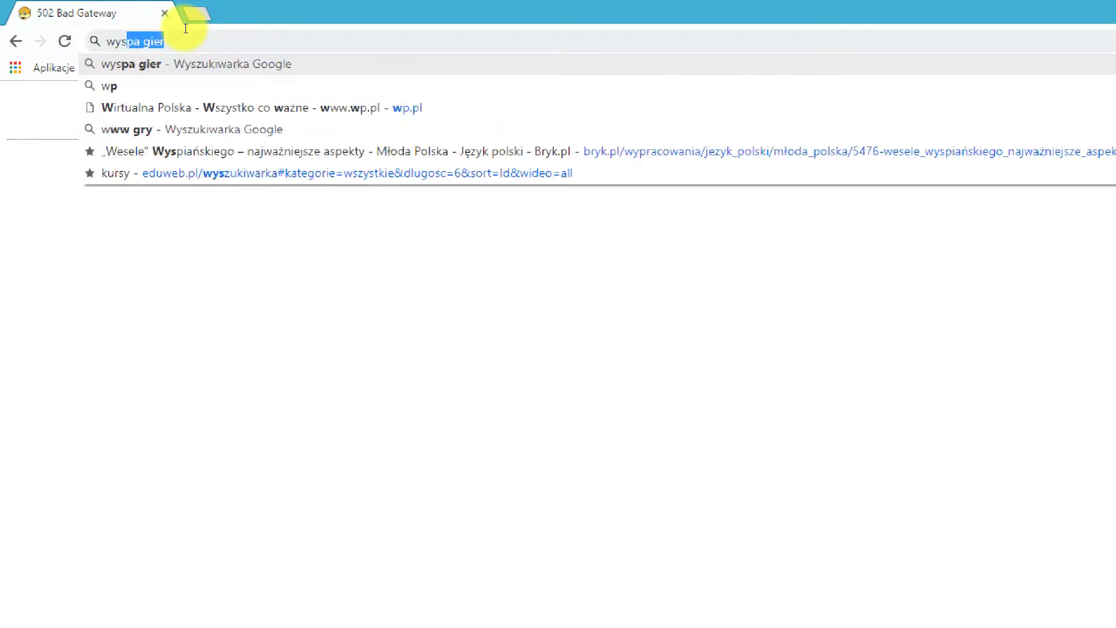
key(BackSpace)
text([)
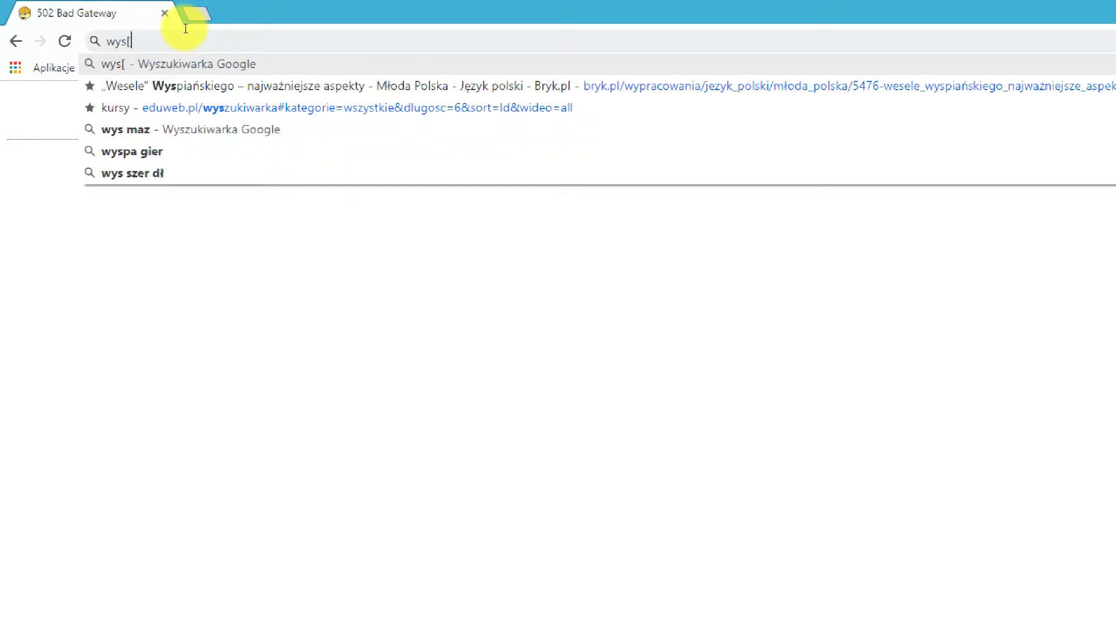
text(agier)
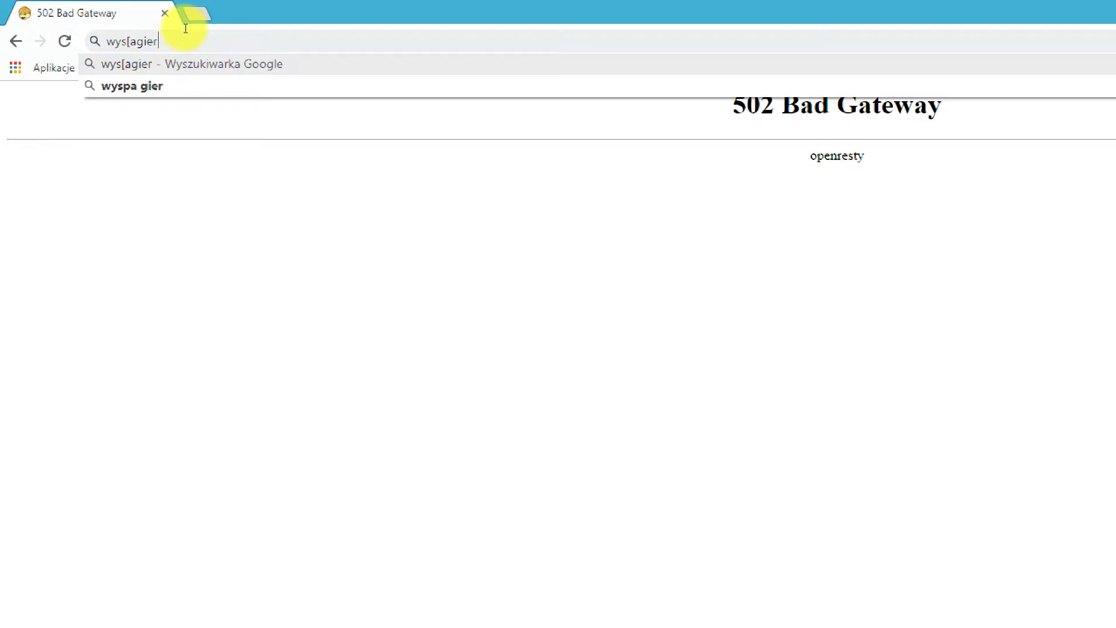
text(.pl)
key(Return)
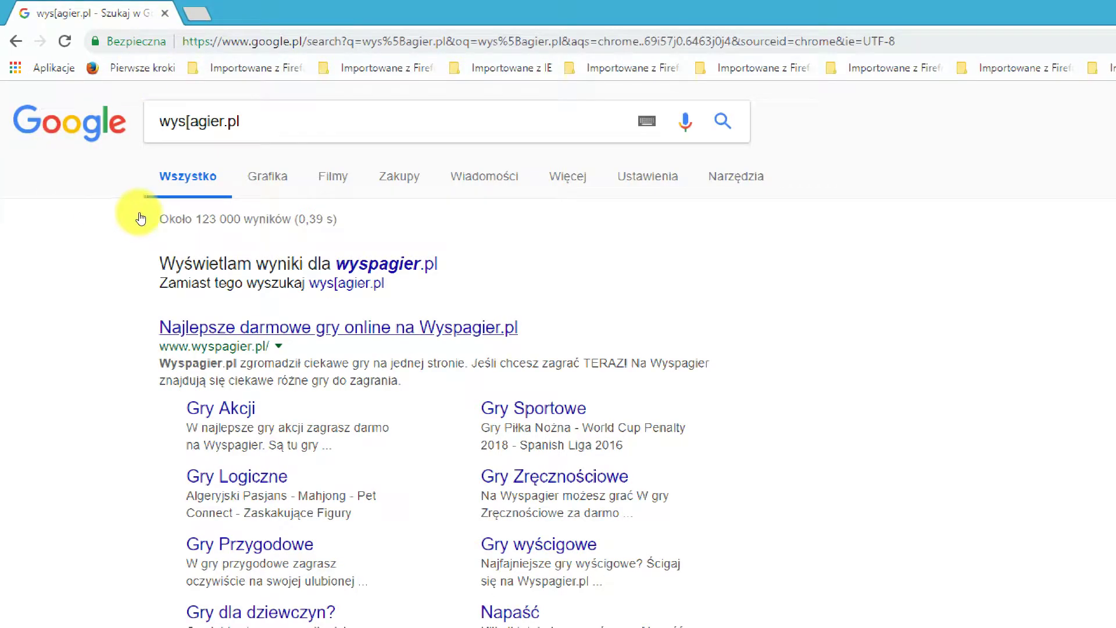
Step: Open the World Cup Penalty 2018 game on Wyspagier.pl and look over the page around the game for adverts
click(139, 213)
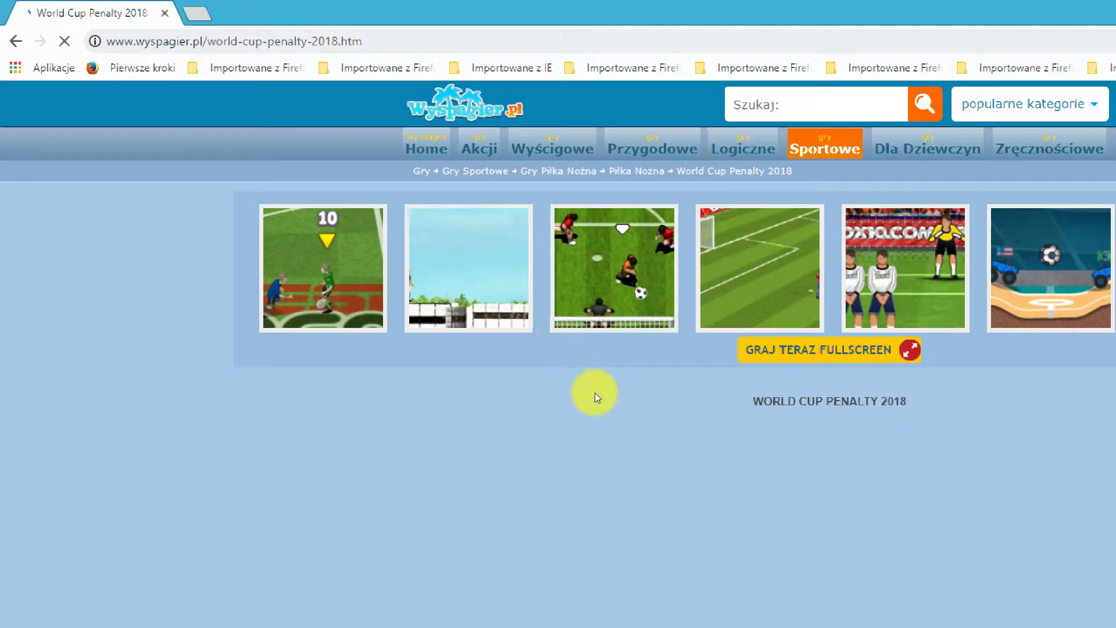
scroll(624, 497, down, 8)
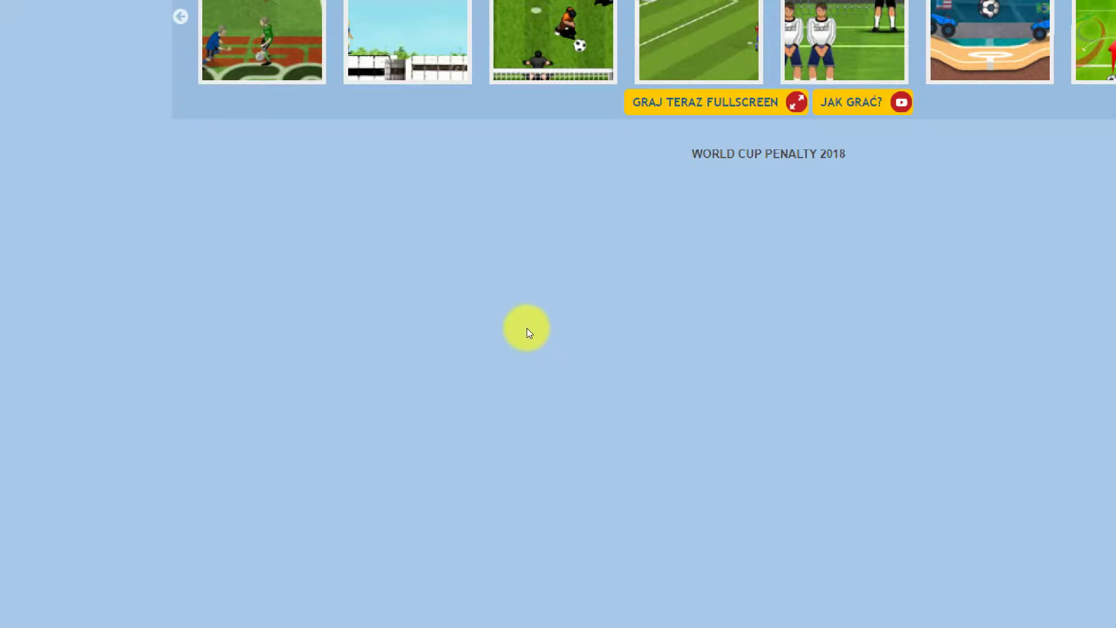
scroll(553, 430, down, 2)
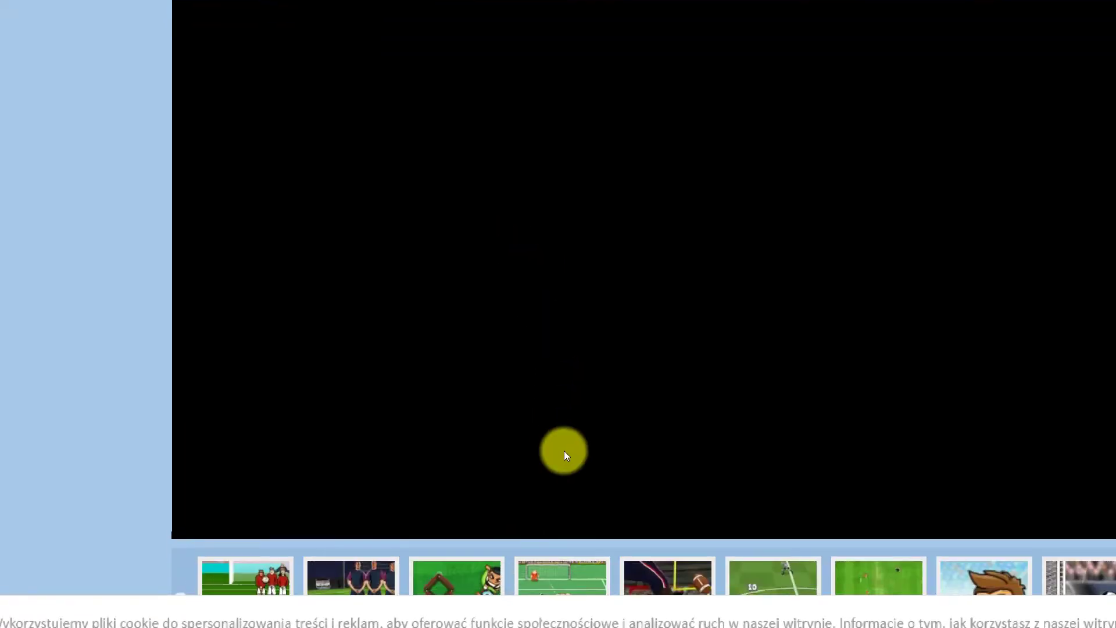
scroll(564, 452, up, 1)
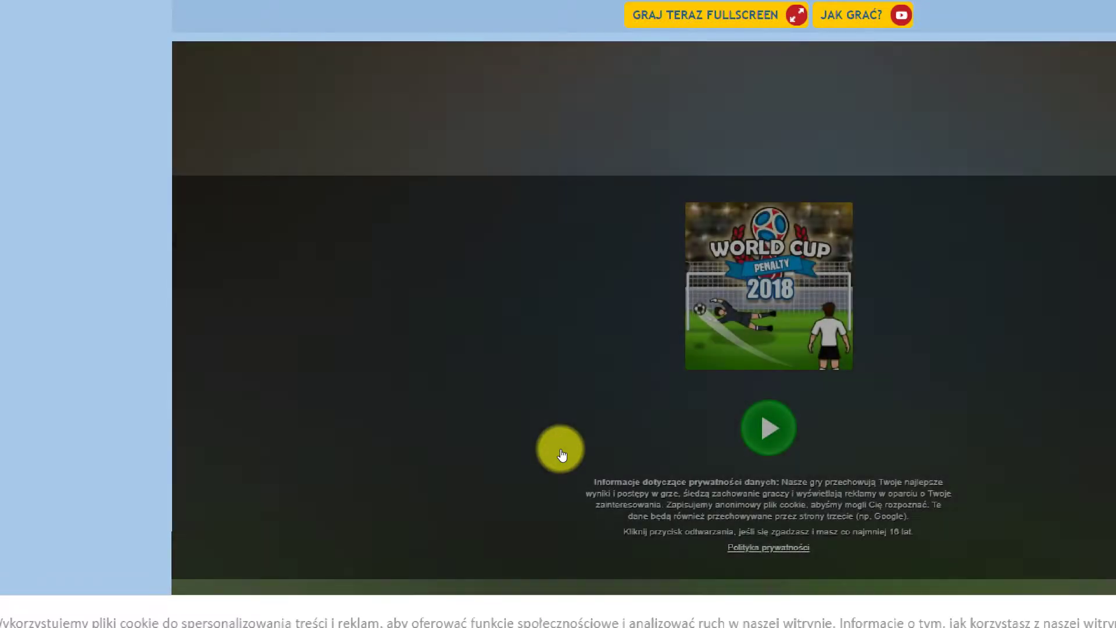
scroll(561, 455, down, 3)
scroll(562, 455, up, 2)
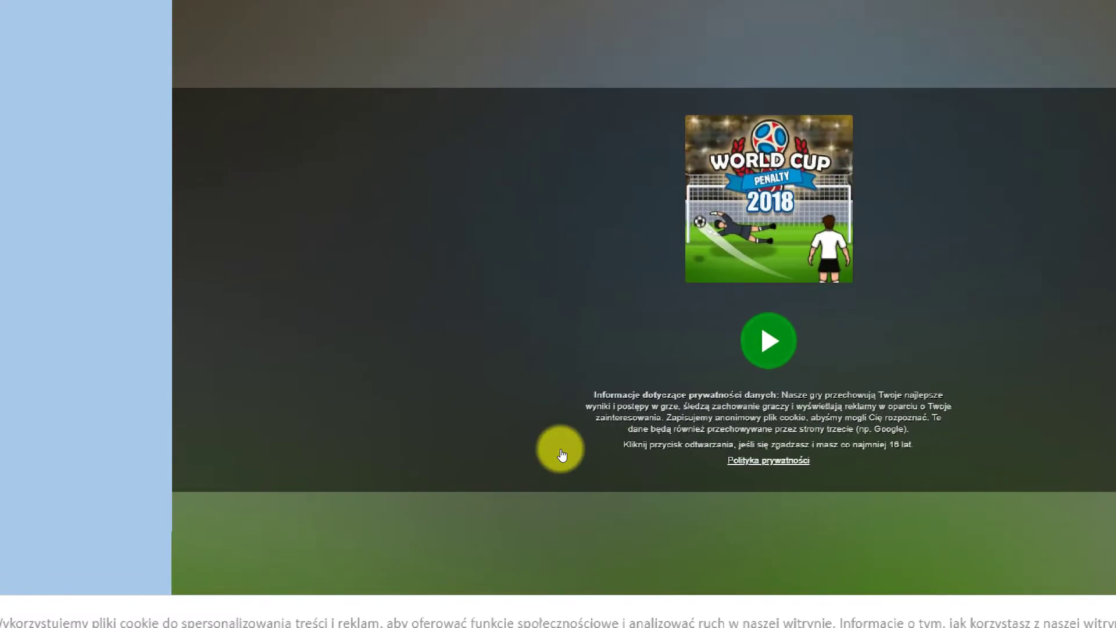
scroll(562, 454, up, 3)
scroll(561, 454, down, 2)
click(560, 453)
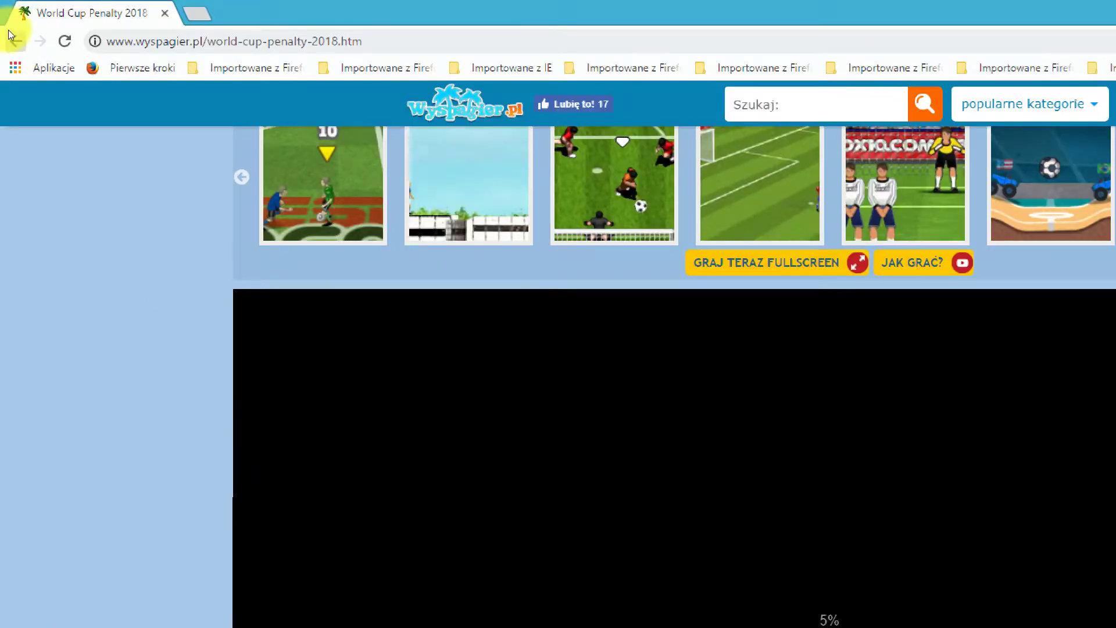
Step: Go back to the Google results, open YouTube in their place and show uBlock Origin's controls for it
click(8, 30)
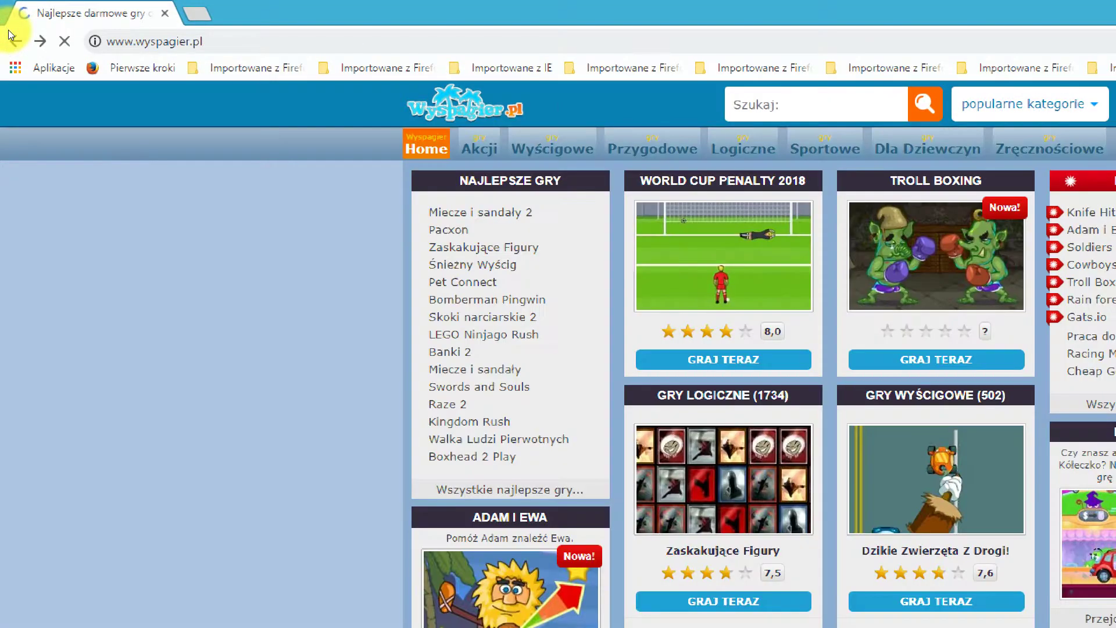
click(9, 30)
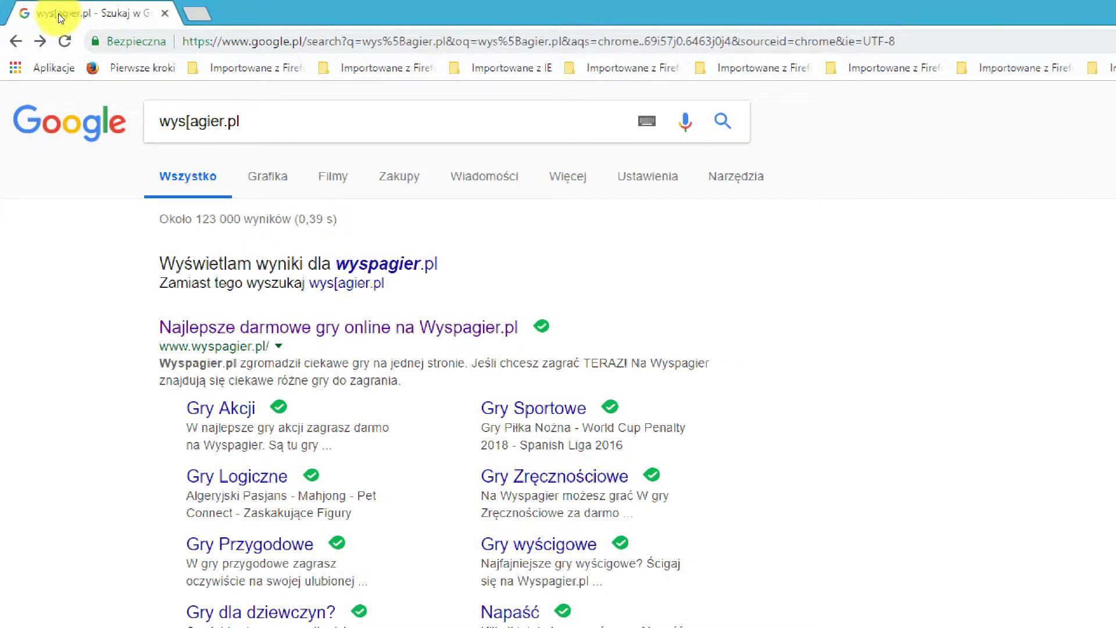
click(228, 27)
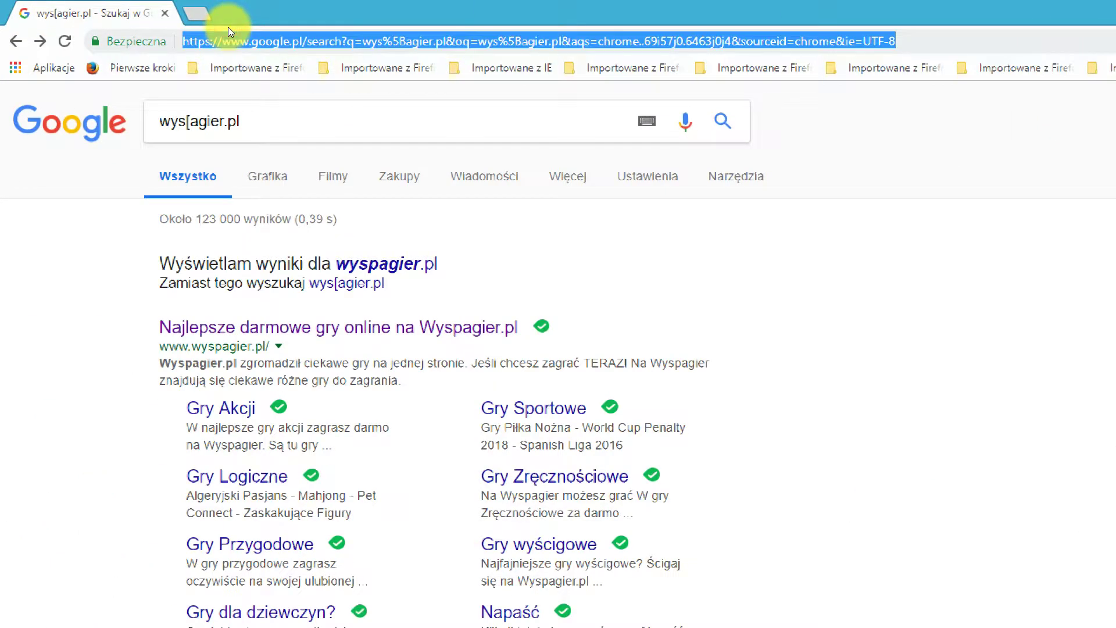
text(y)
key(Return)
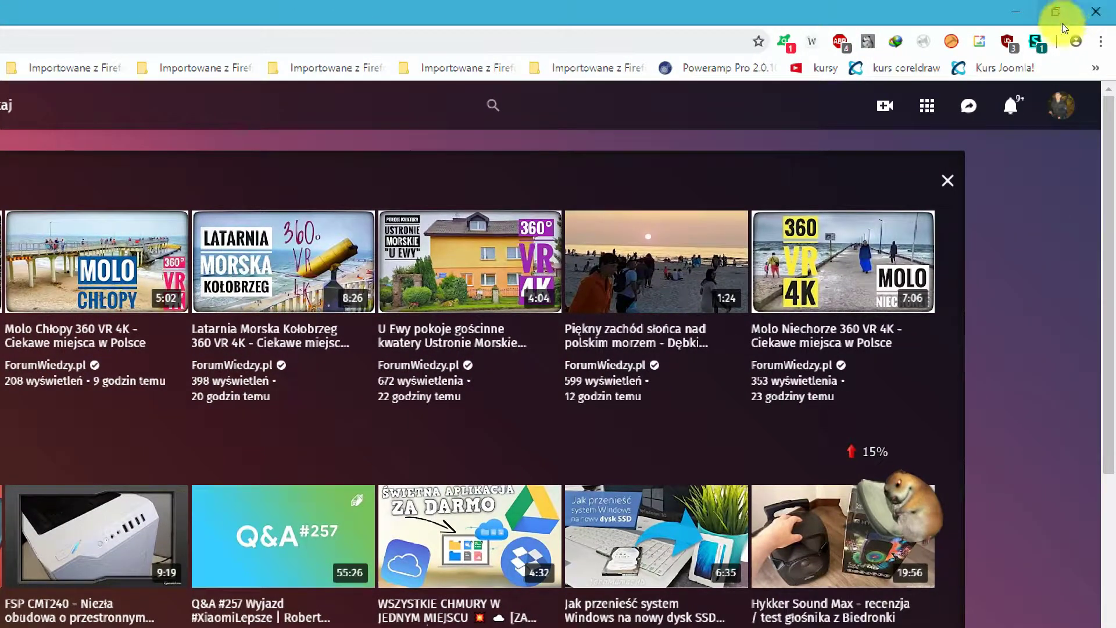
click(1008, 41)
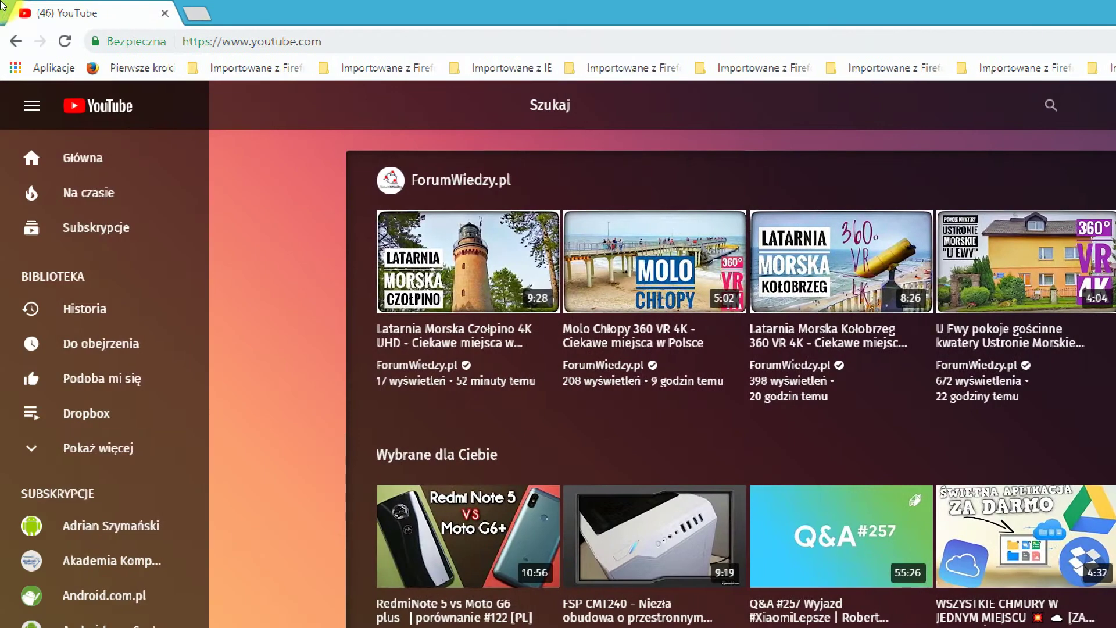
Step: Open the site dobreprogramy.pl in place of YouTube
key(ctrl+l)
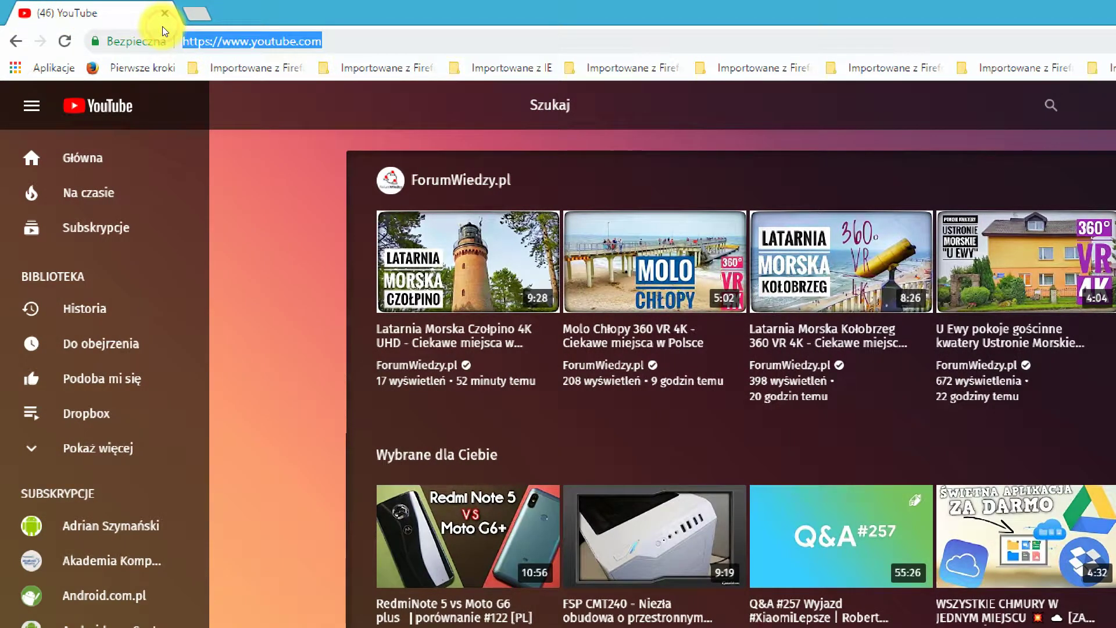
text(dobreprogramy.pl)
key(Return)
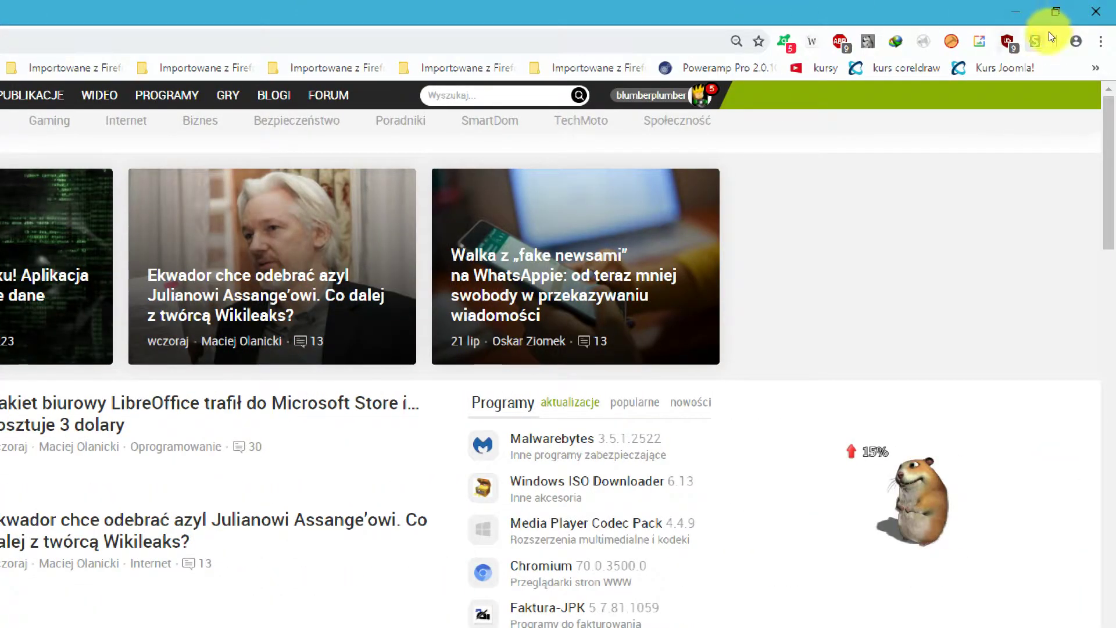
Step: Turn off uBlock Origin's cosmetic filtering for dobreprogramy.pl and reload the page
click(1008, 41)
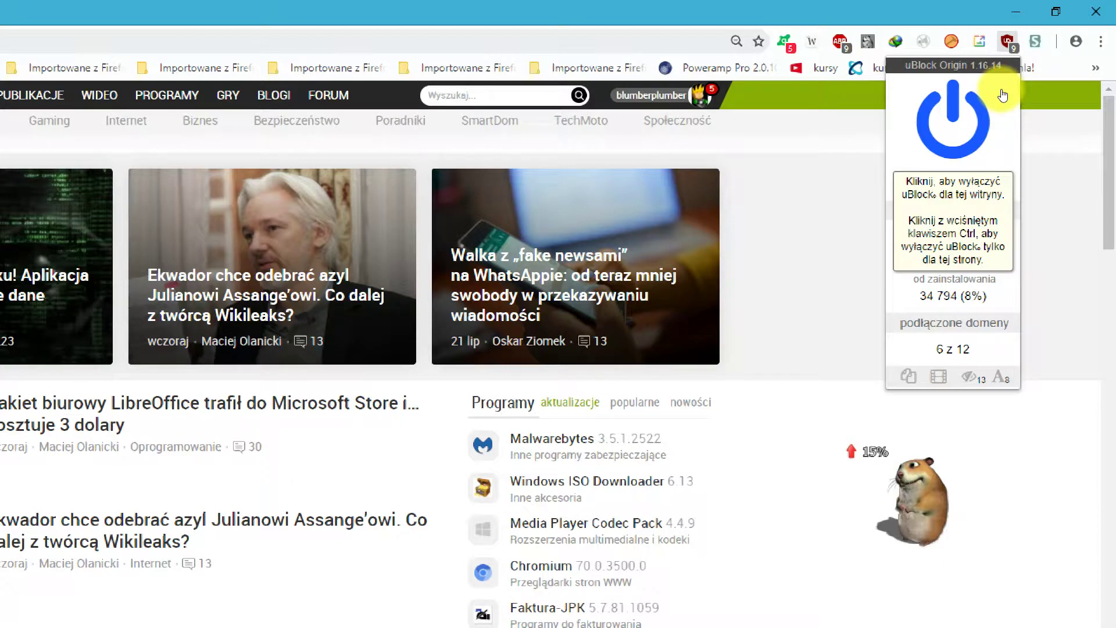
click(1020, 260)
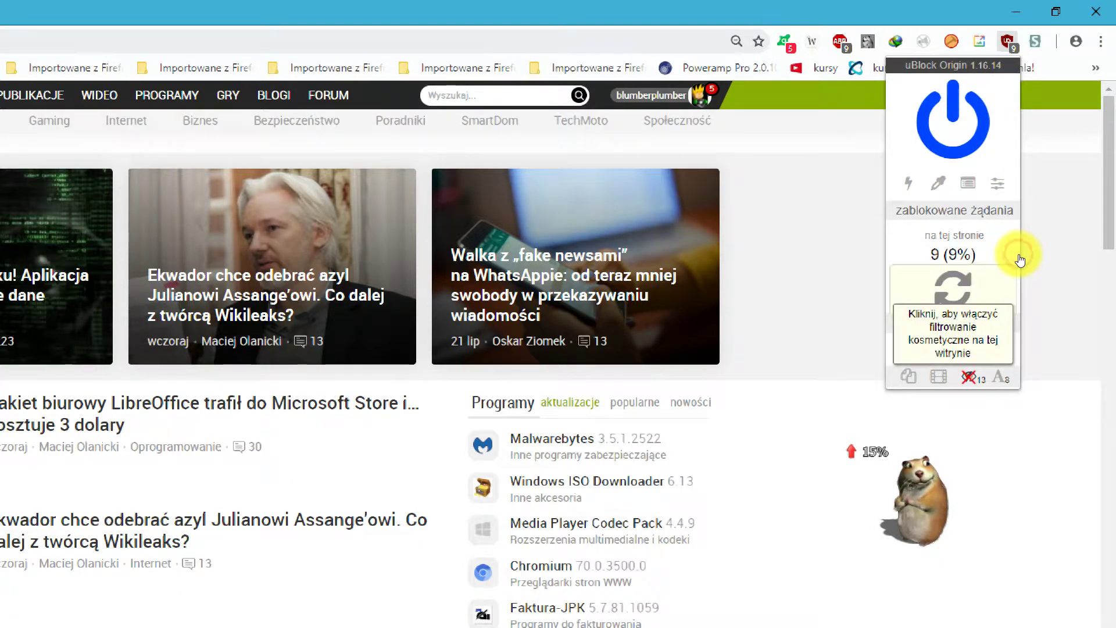
click(952, 287)
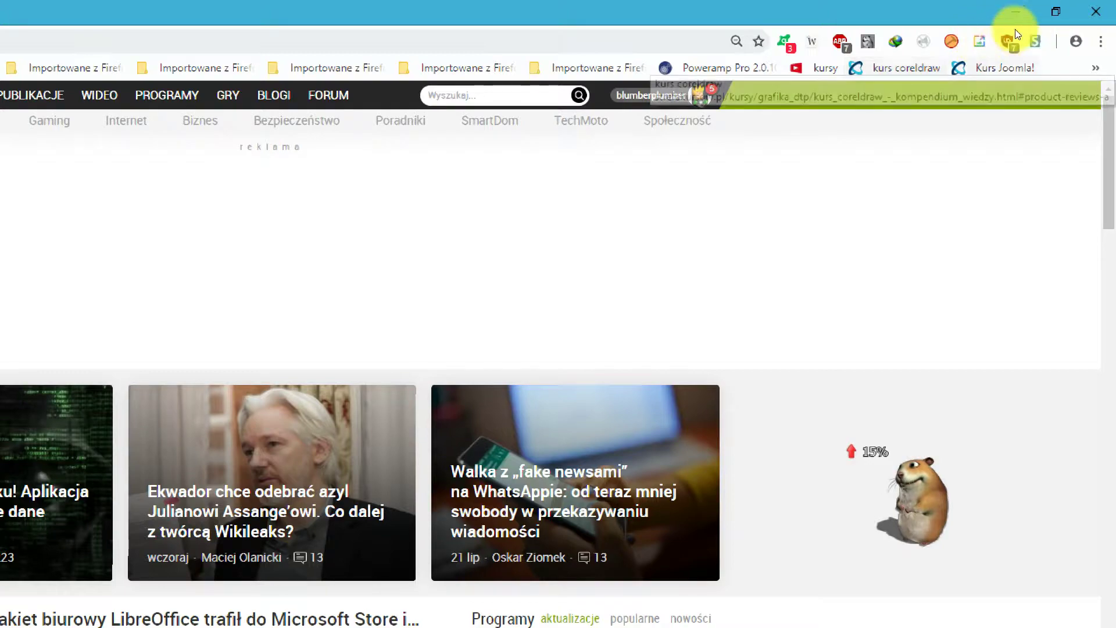
Step: Examine the Adblock Plus and uBlock Origin blocking status for the dobreprogramy.pl page
click(1007, 40)
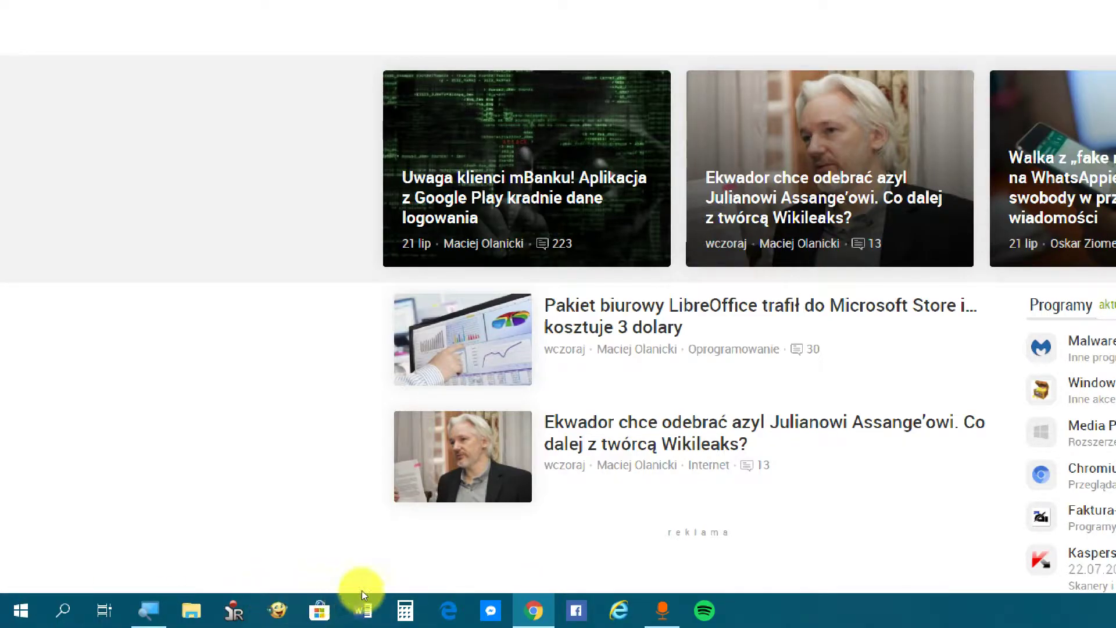
key(alt+Tab)
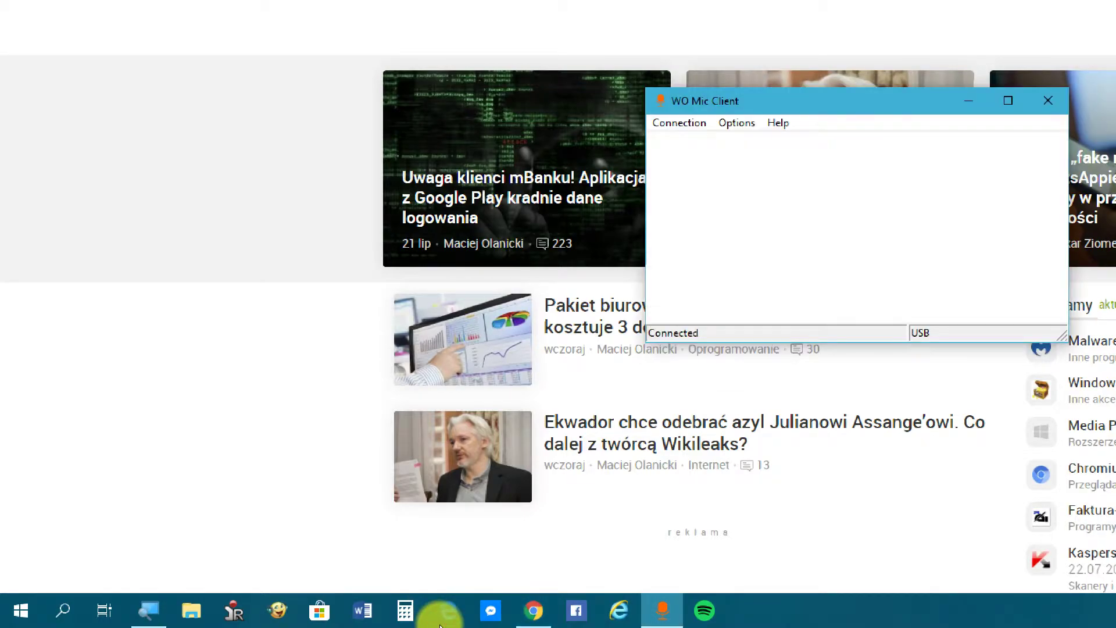
key(alt+Tab)
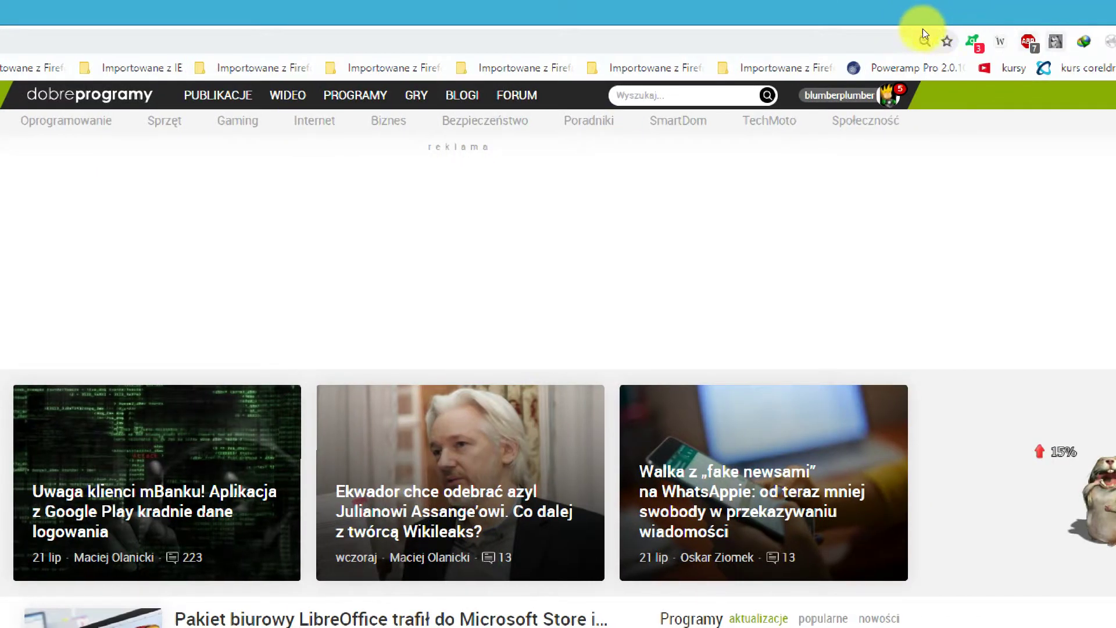
click(1029, 41)
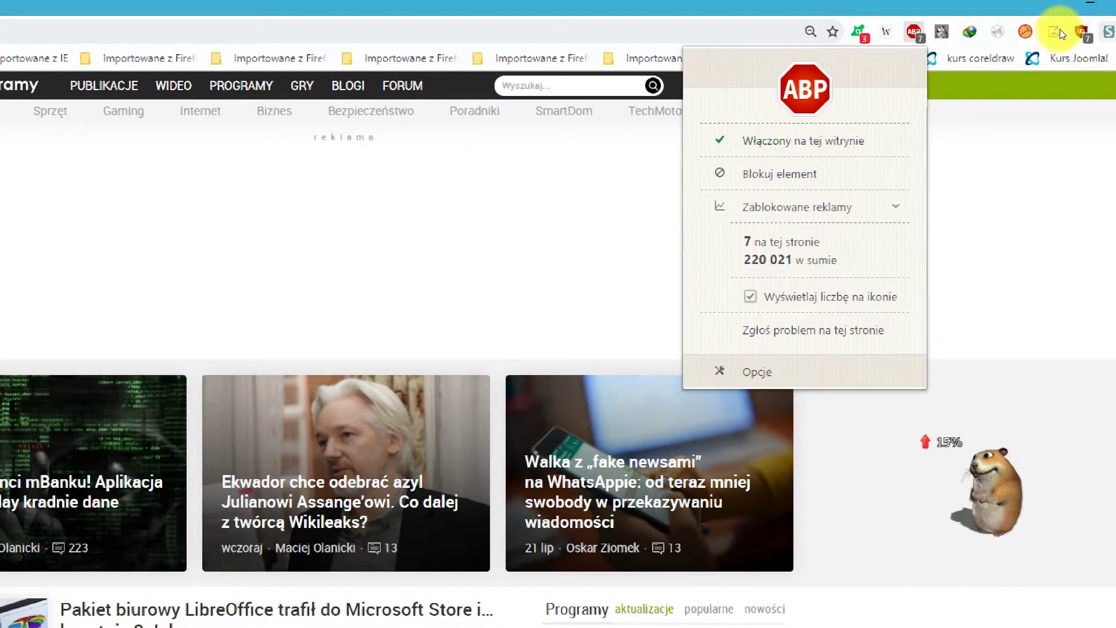
click(1102, 41)
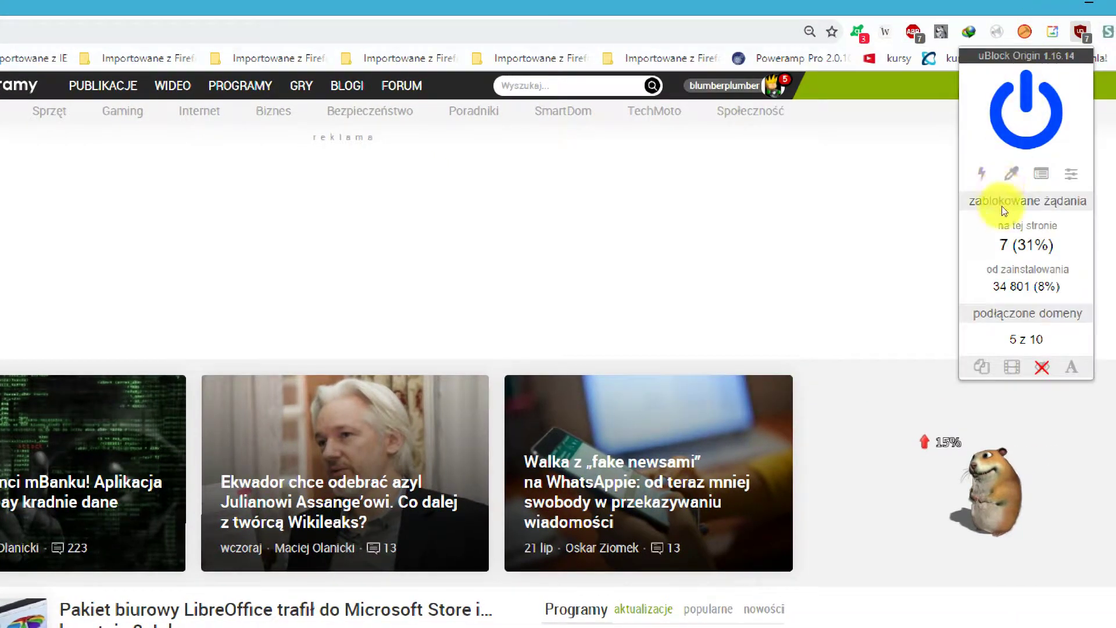
Step: Turn uBlock Origin's cosmetic filtering back on for dobreprogramy.pl and reload the page
click(1043, 367)
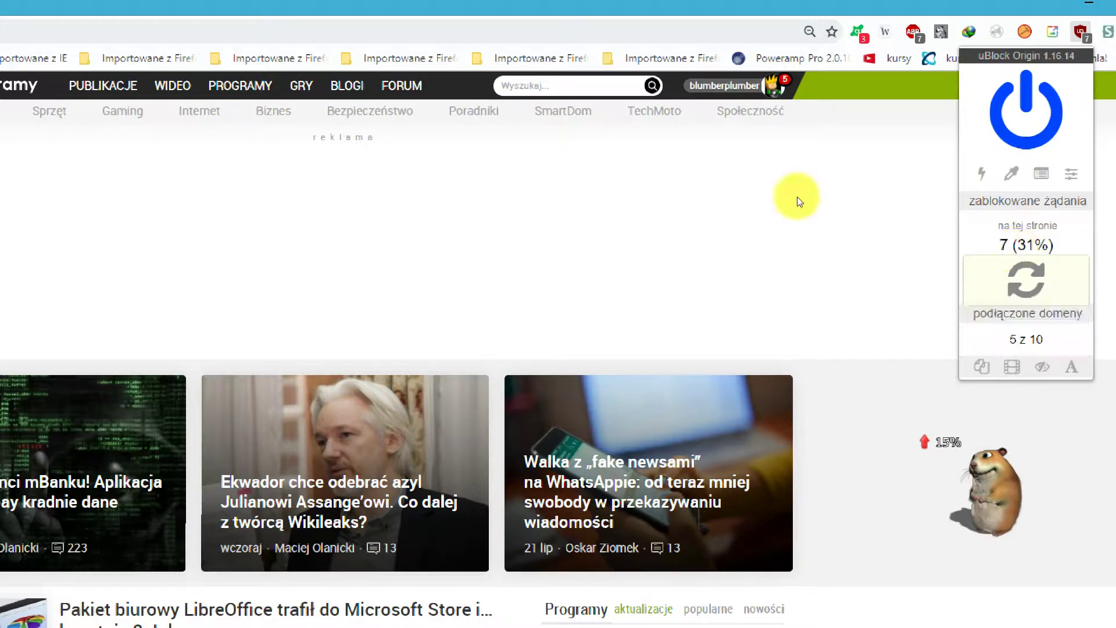
click(993, 200)
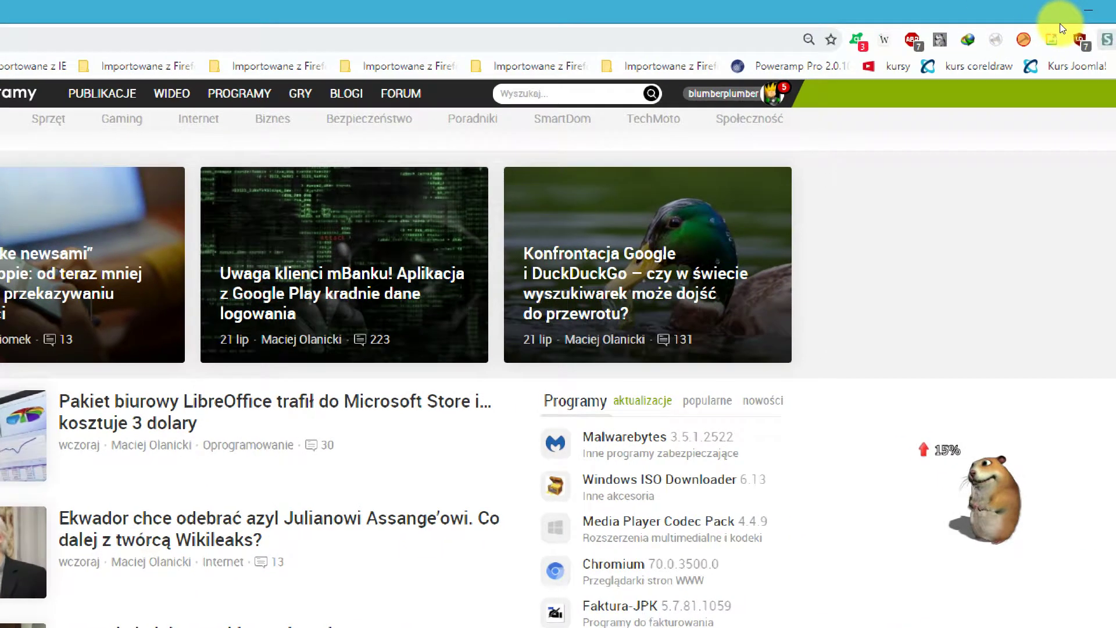
Step: Block remote fonts on dobreprogramy.pl with uBlock Origin, reload the page and look over its text
click(1080, 40)
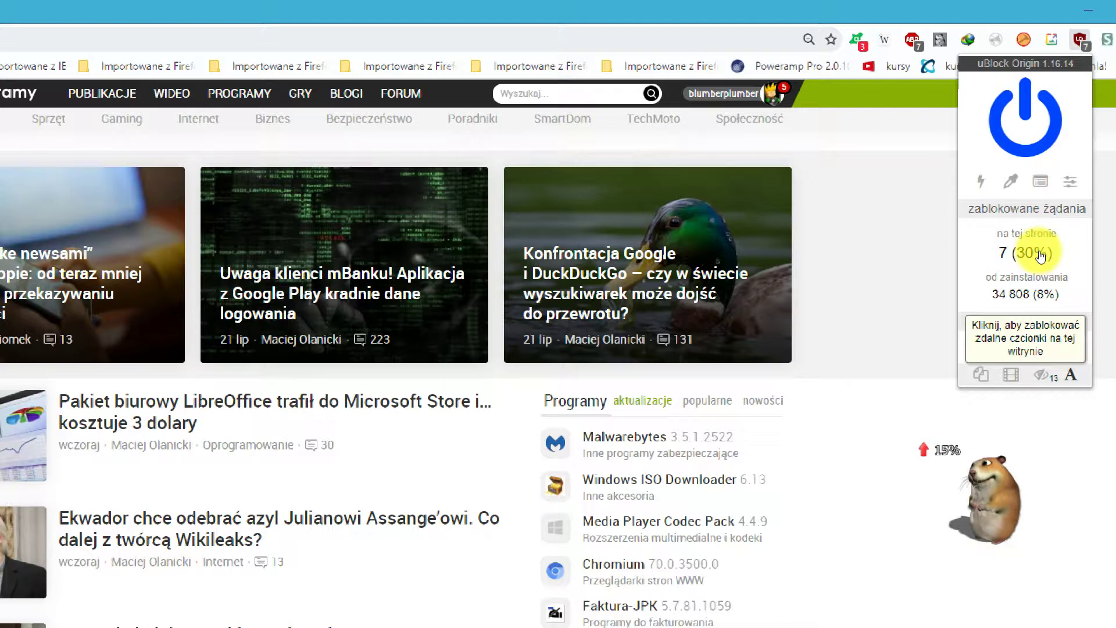
click(1041, 254)
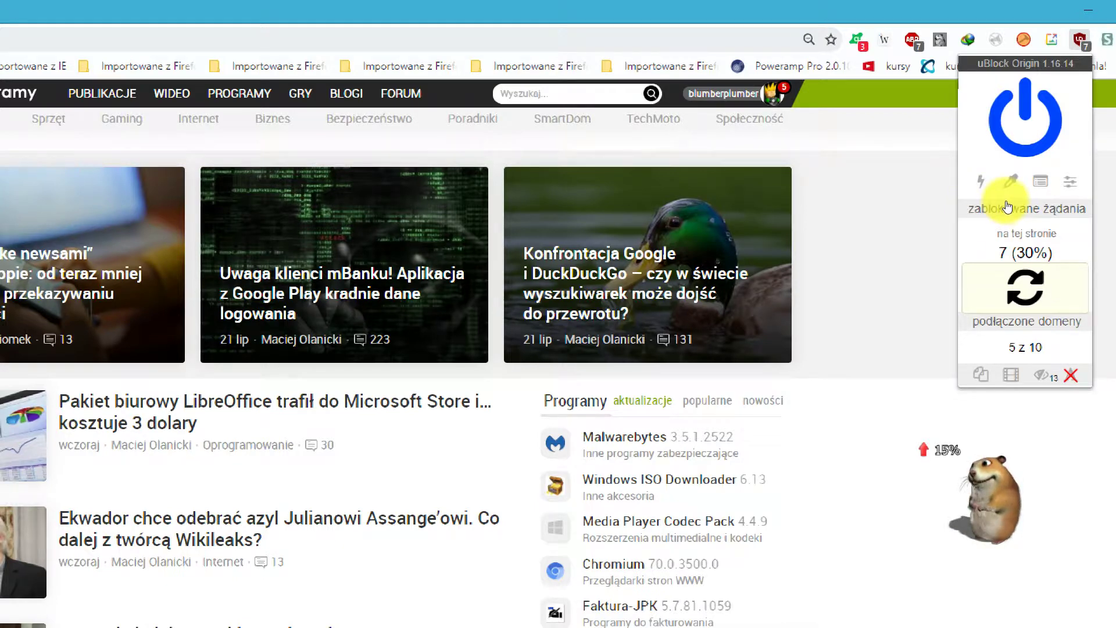
key(F5)
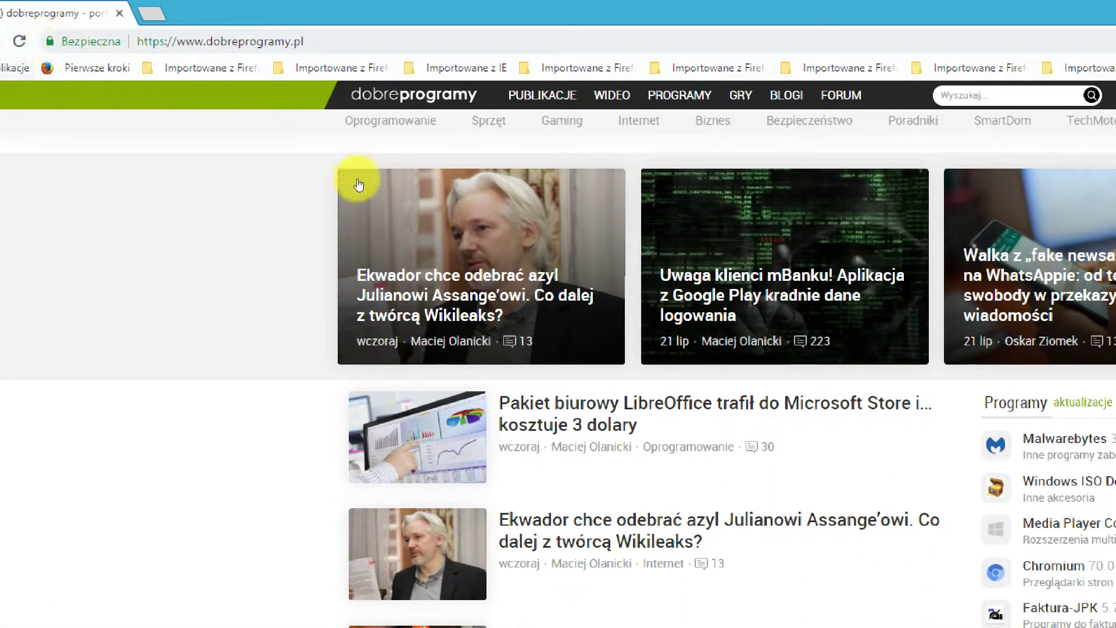
scroll(366, 187, down, 10)
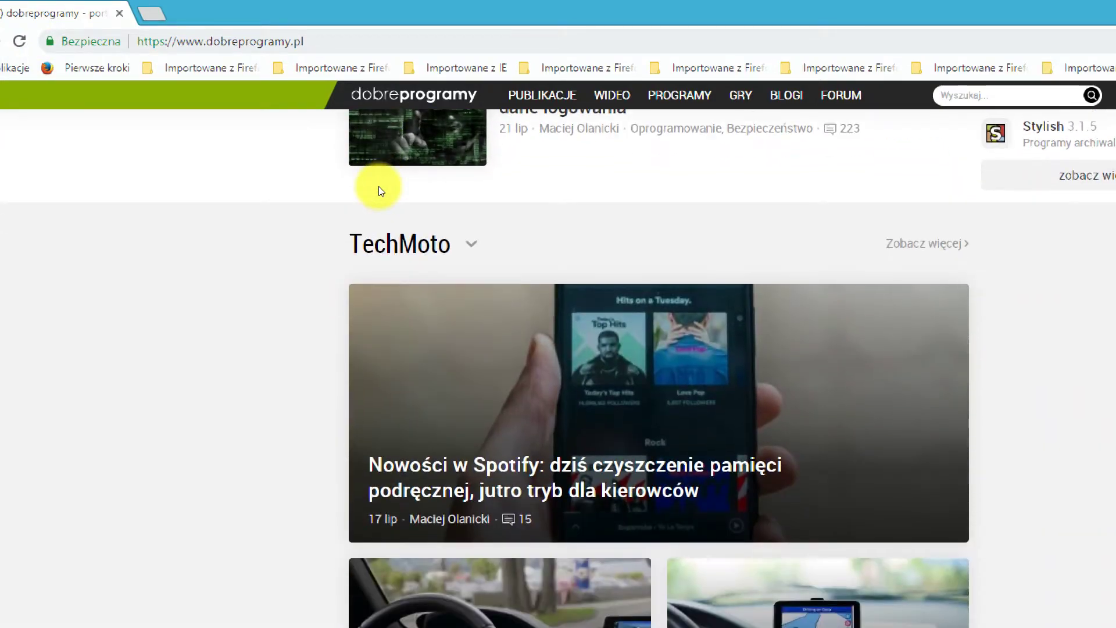
scroll(379, 189, up, 10)
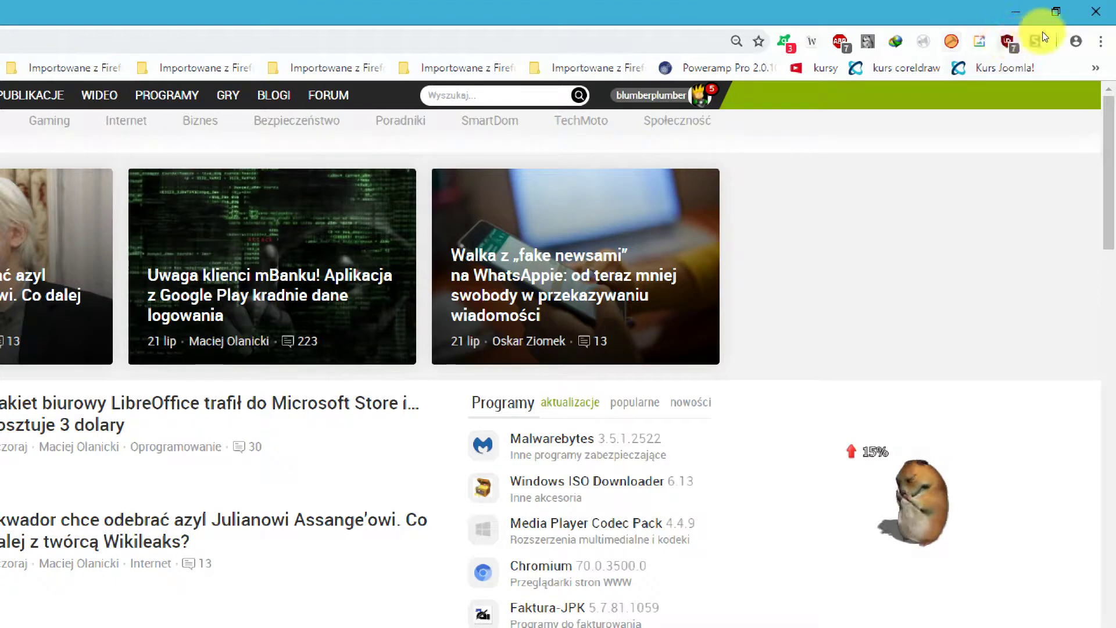
Step: Allow remote fonts on dobreprogramy.pl again, reload the page and check uBlock Origin's per-site switches
click(1007, 41)
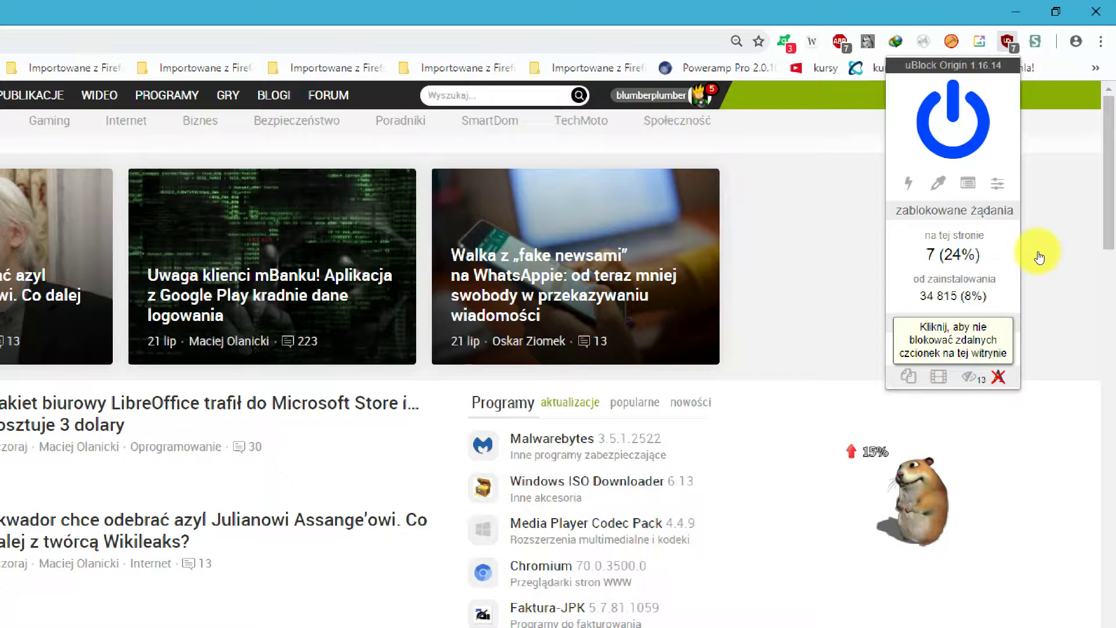
click(1007, 203)
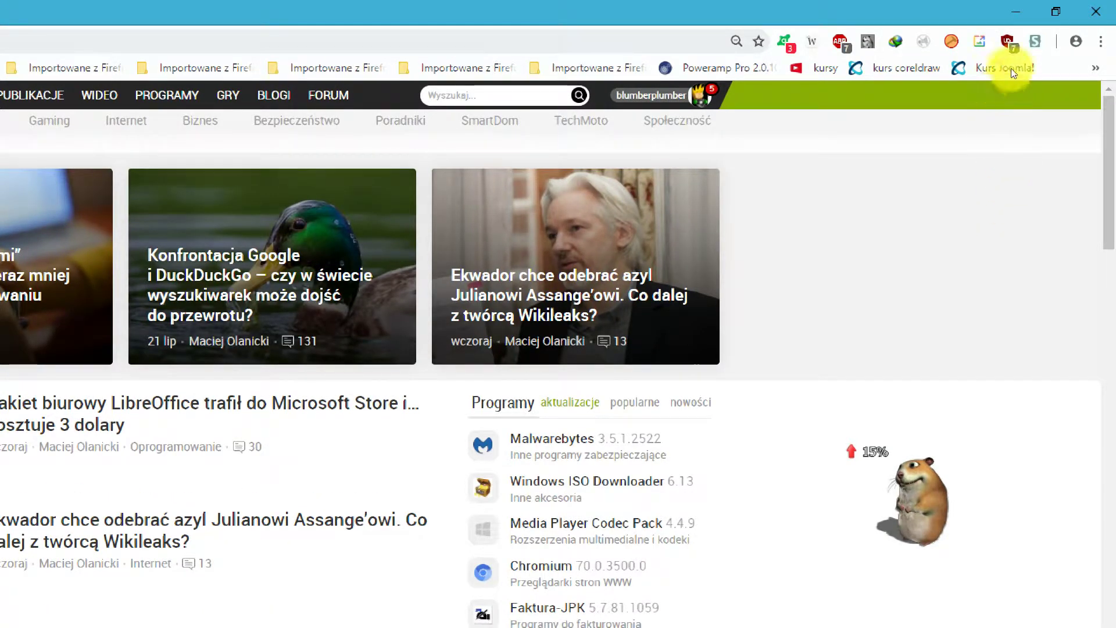
click(1008, 41)
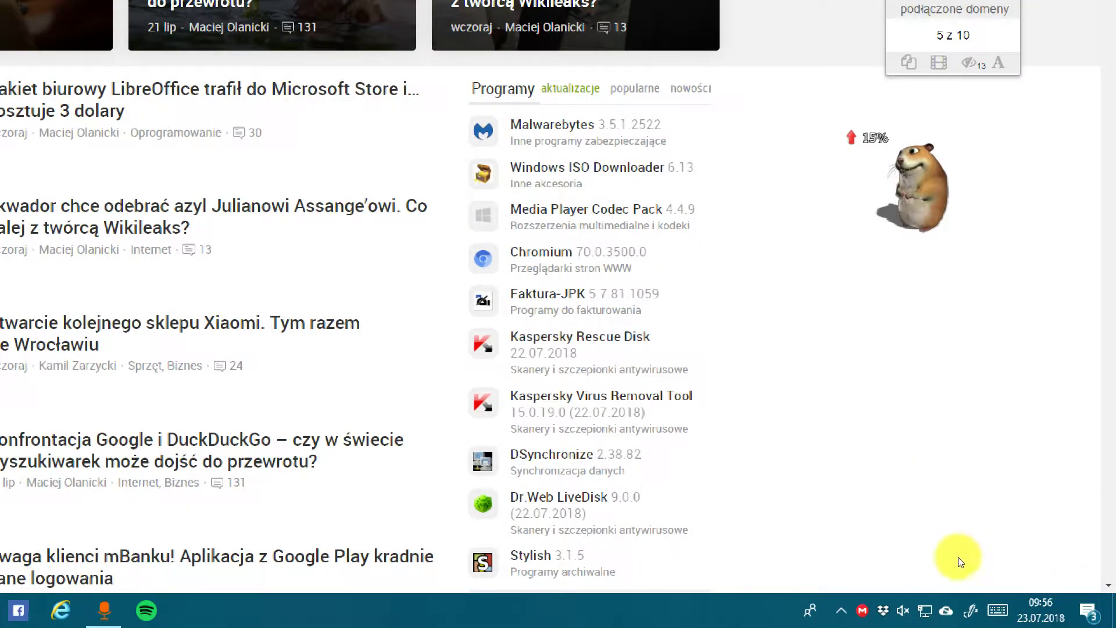
Step: Look at the hidden notification-area programs and close the Windows Magnifier (Lupa) to show the whole screen
click(841, 610)
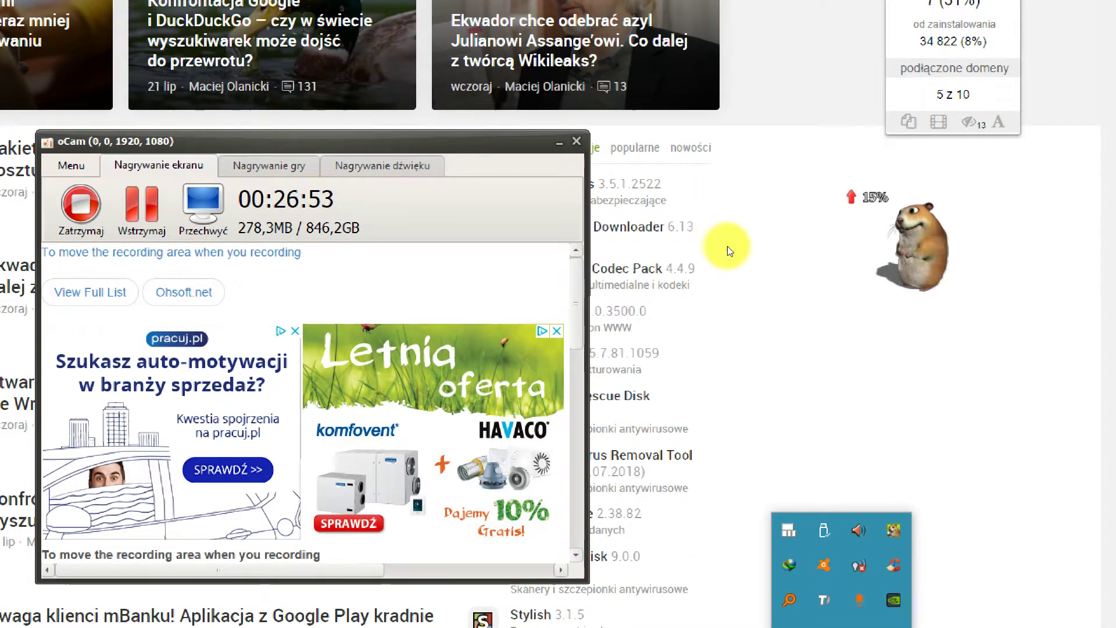
click(743, 269)
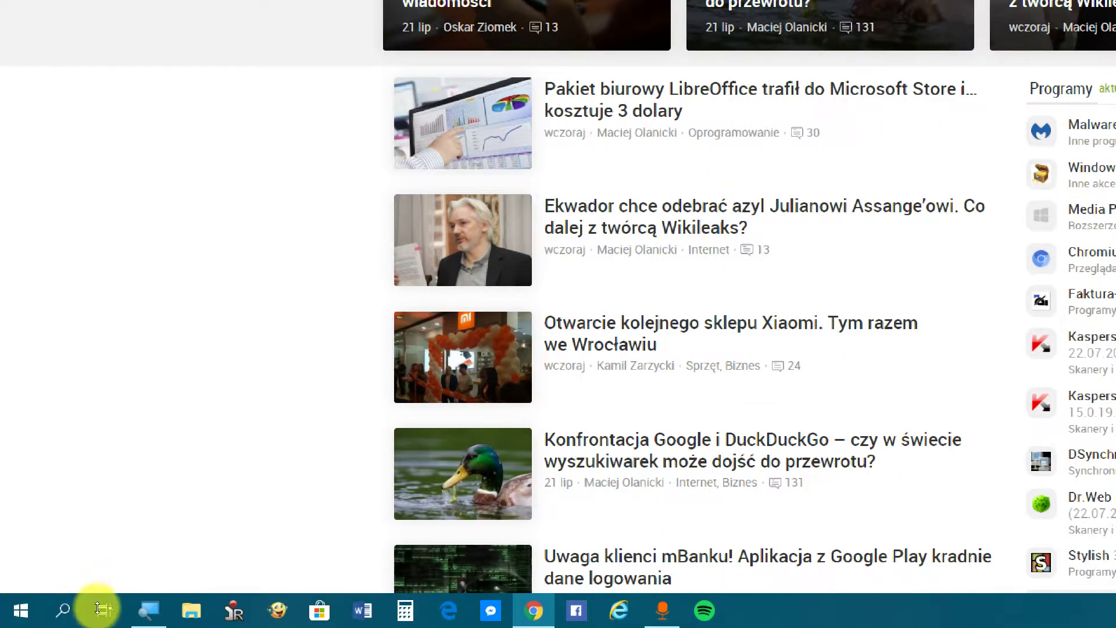
key(super+plus)
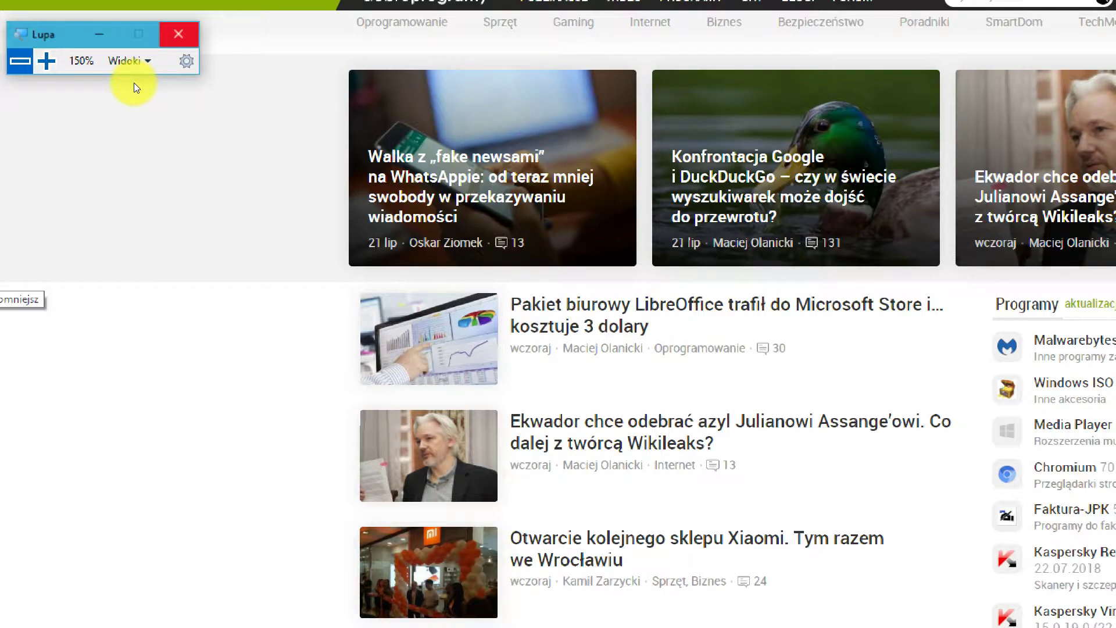
key(super+Escape)
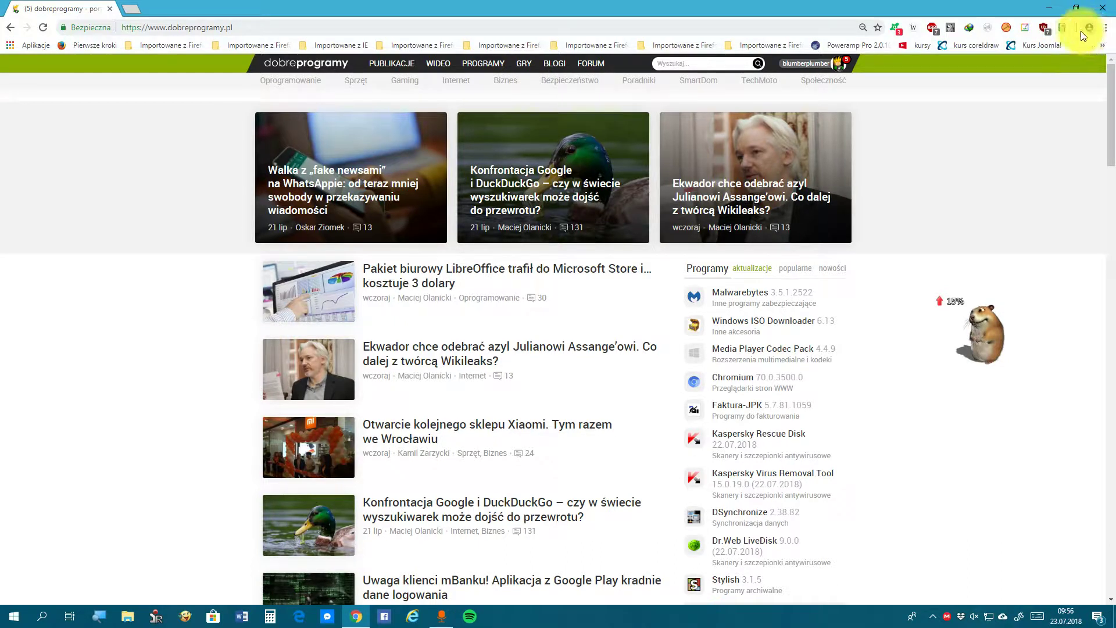
Step: Open uBlock Origin's dashboard on its general settings (Ustawienia) and turn the Windows Magnifier back on
click(1046, 29)
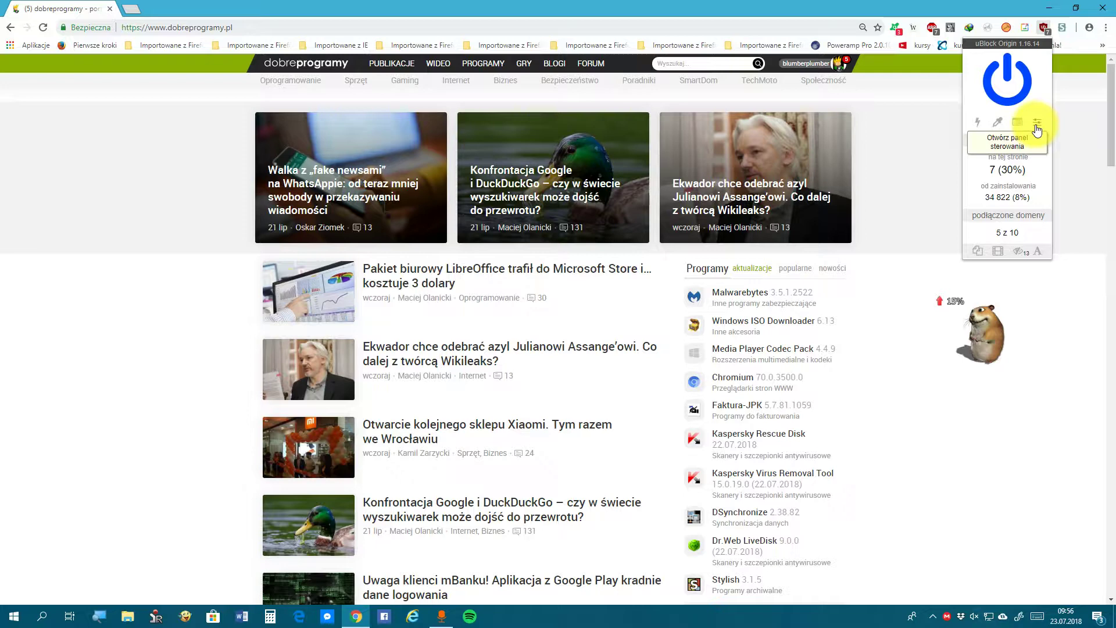
click(1038, 123)
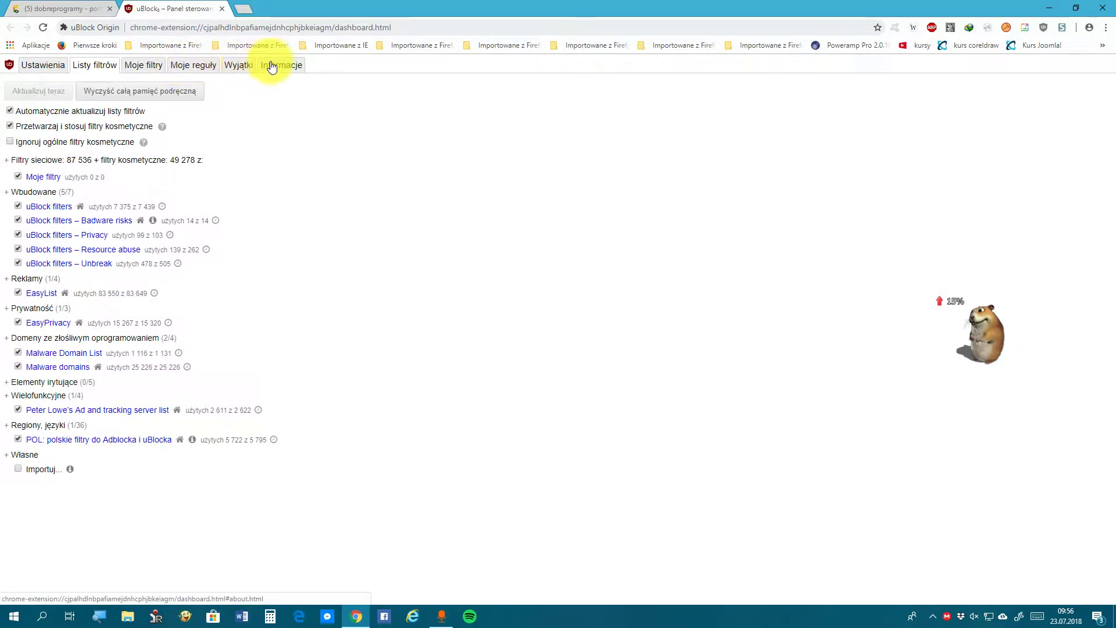
click(47, 67)
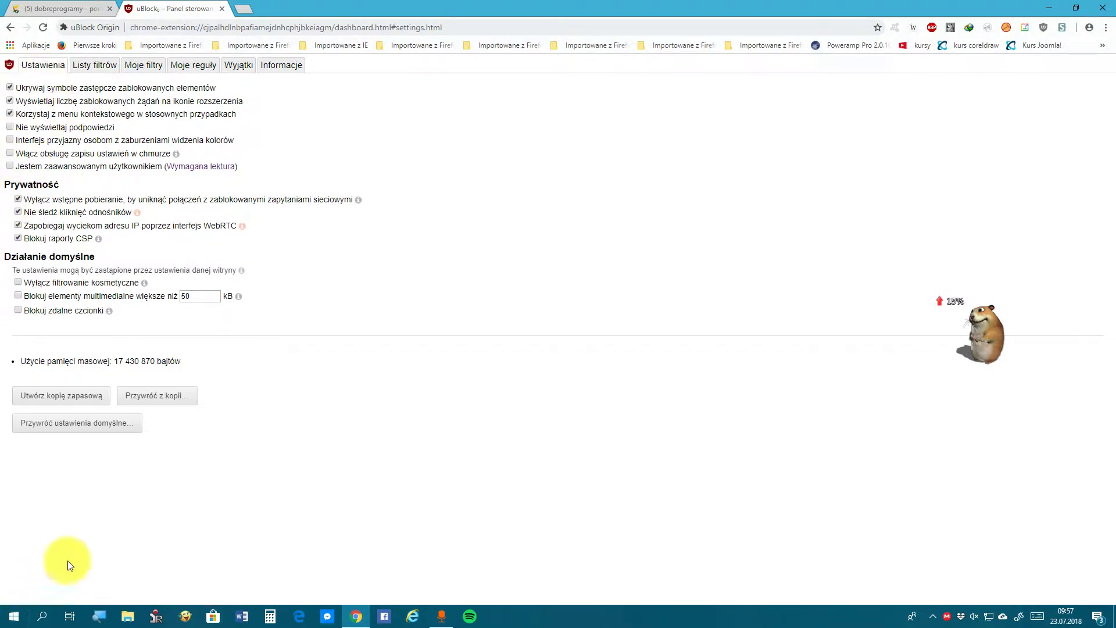
click(93, 621)
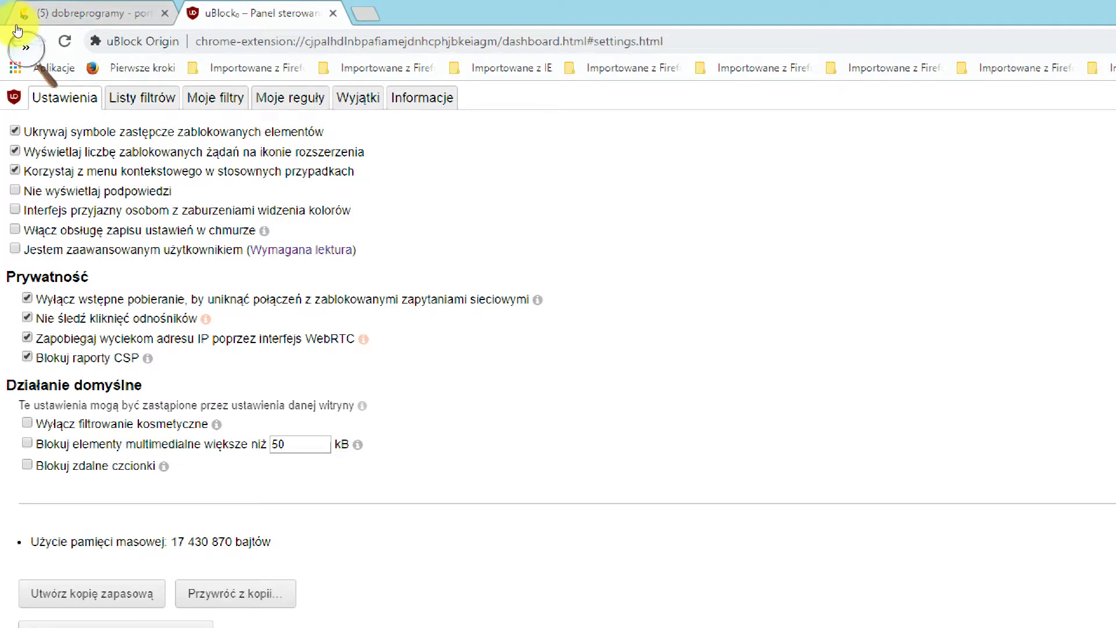
click(23, 41)
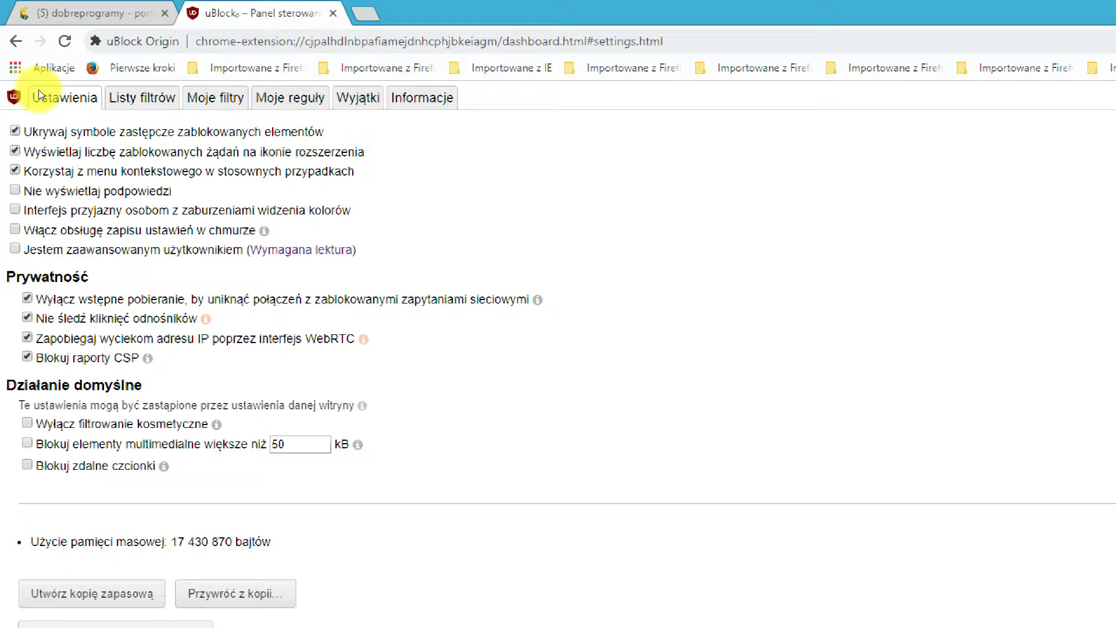
Step: Turn off the option "Ukrywaj symbole zastępcze zablokowanych elementów" and reload dobreprogramy.pl to test it
key(space)
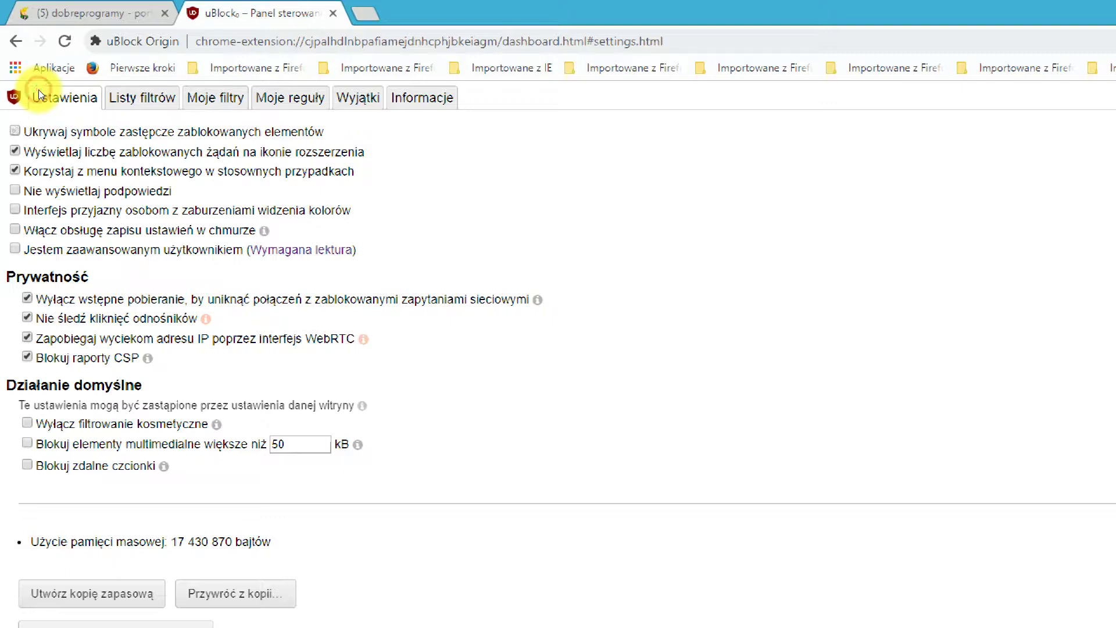
click(39, 12)
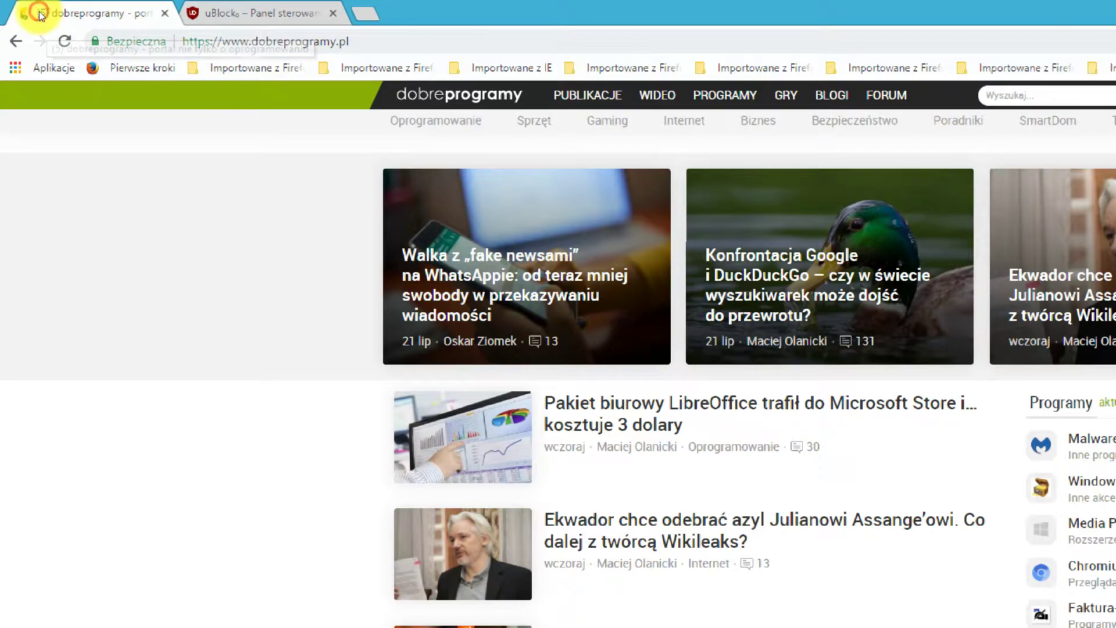
key(F5)
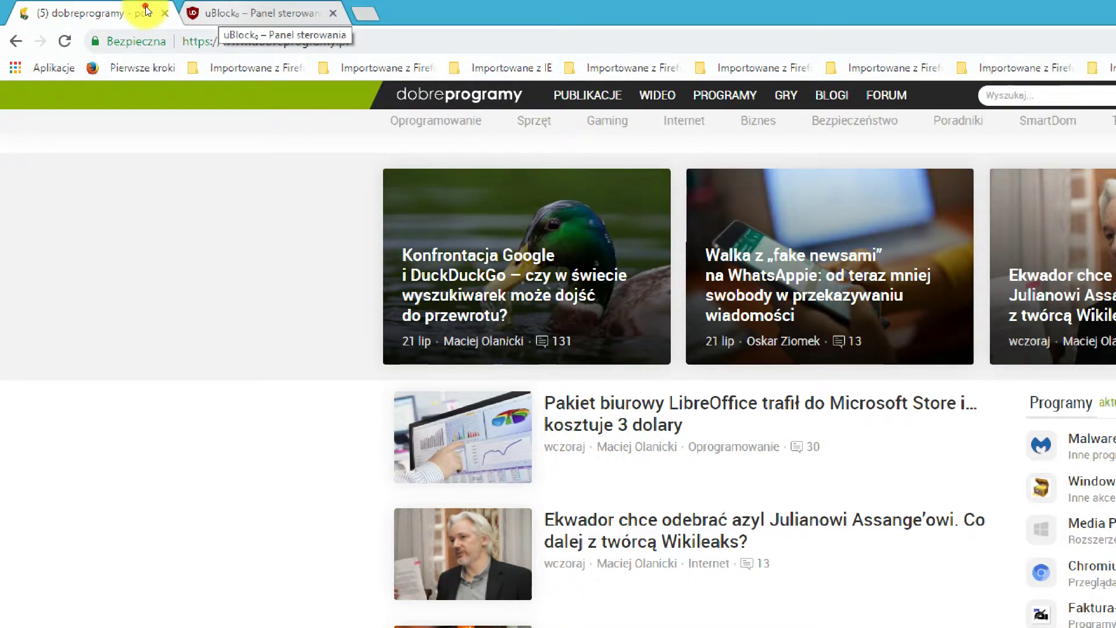
Step: Turn "Ukrywaj symbole zastępcze zablokowanych elementów" back on in the dashboard and show uBlock Origin's controls with their tooltips
key(ctrl+Tab)
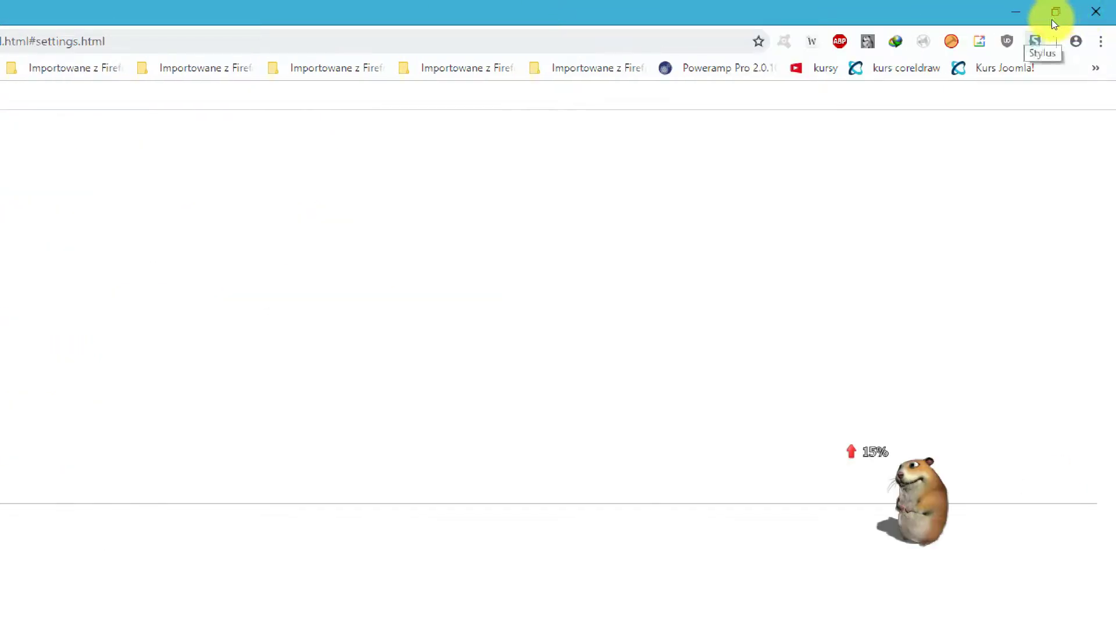
click(1037, 38)
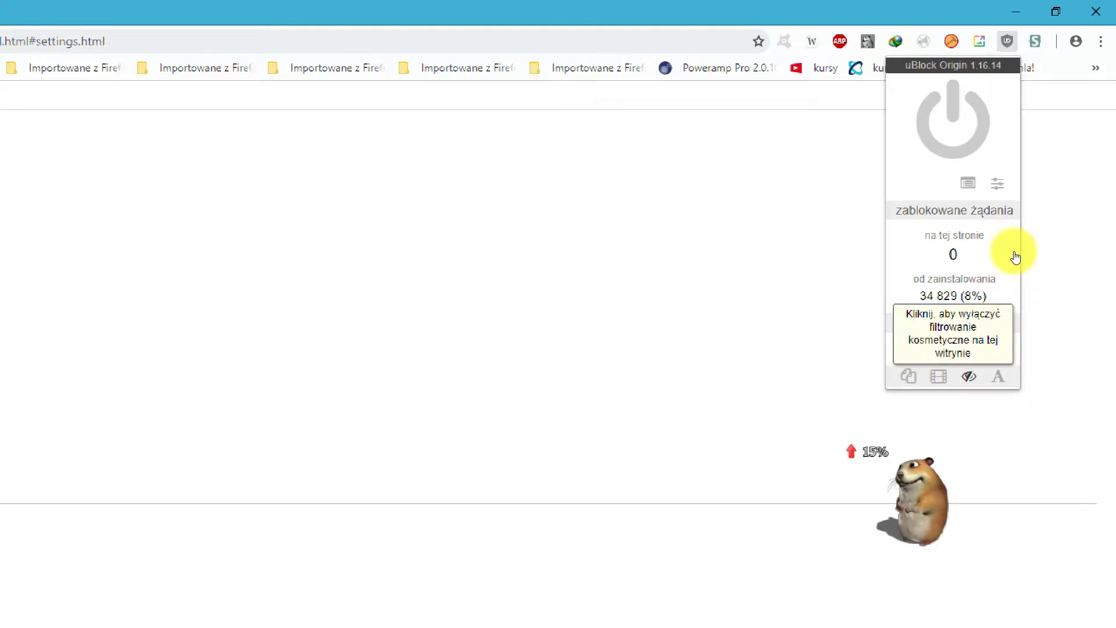
click(419, 6)
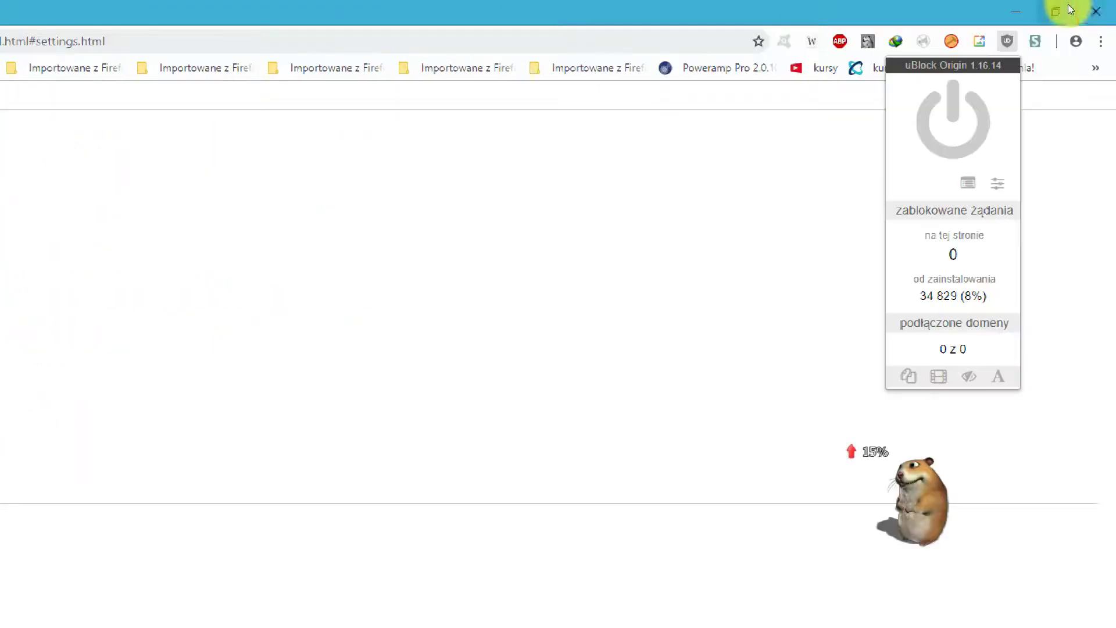
click(1046, 20)
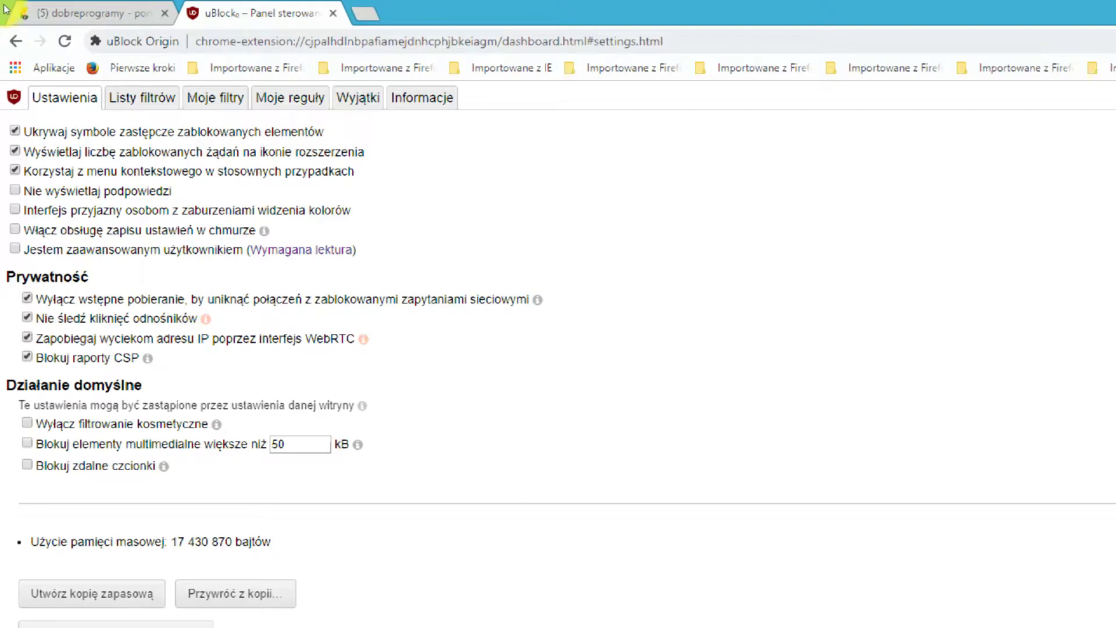
Step: Examine uBlock Origin's blocked-request badge and its extension context menu on the dobreprogramy.pl page
click(81, 3)
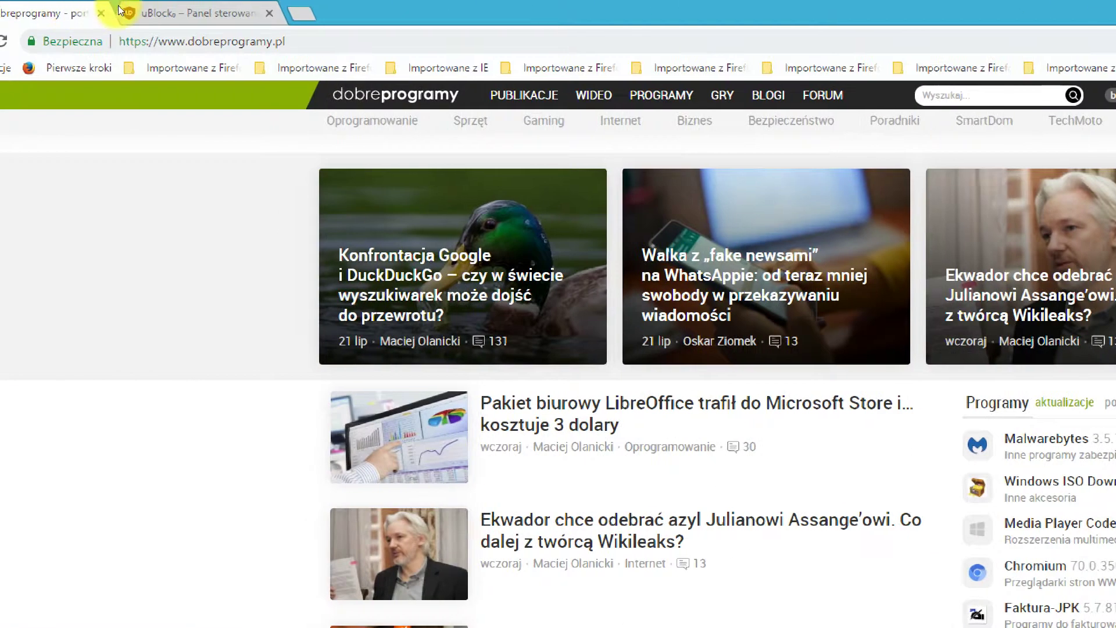
click(164, 6)
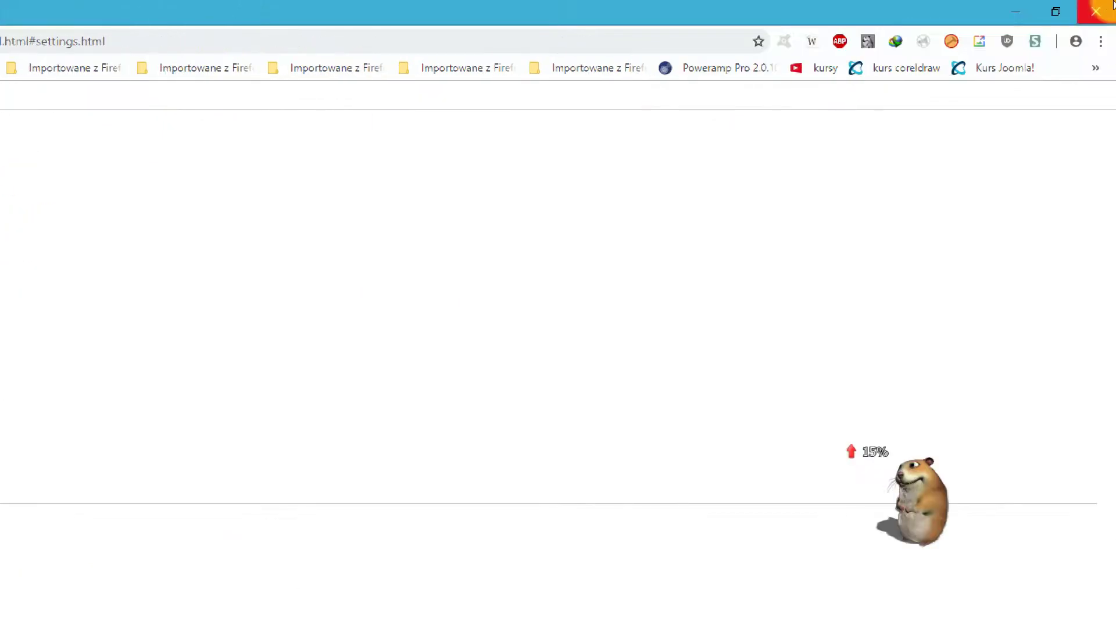
click(30, 10)
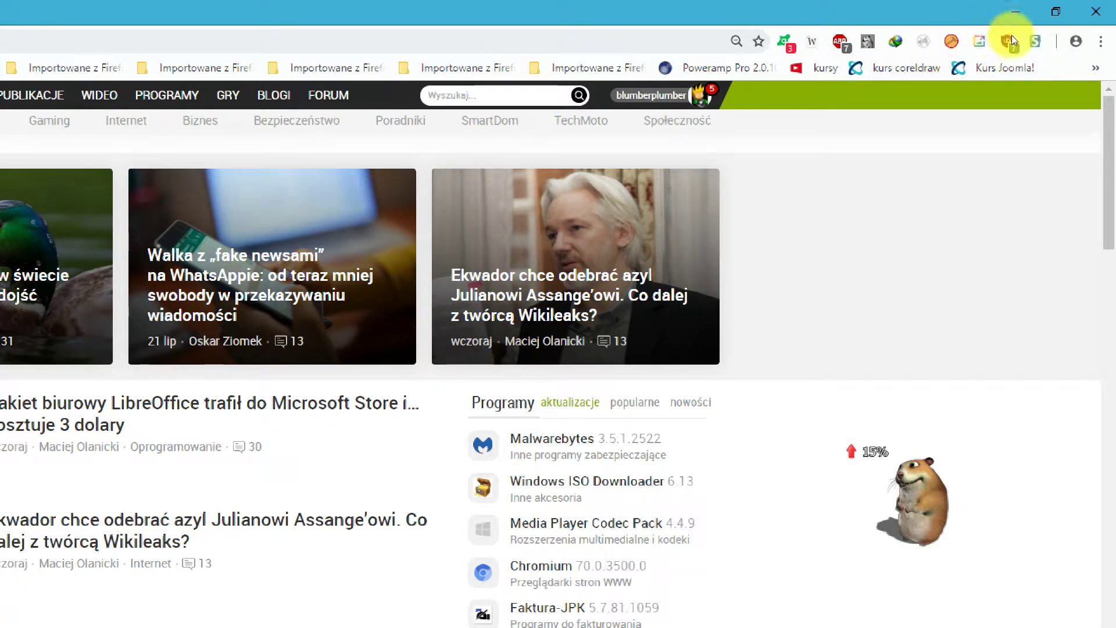
right_click(1045, 26)
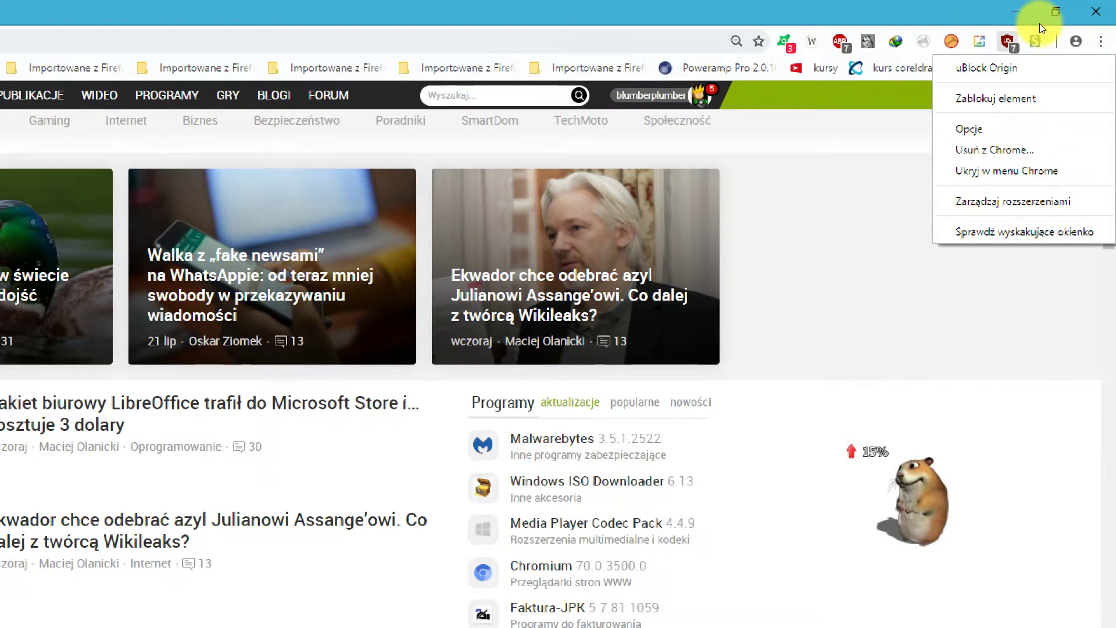
key(Escape)
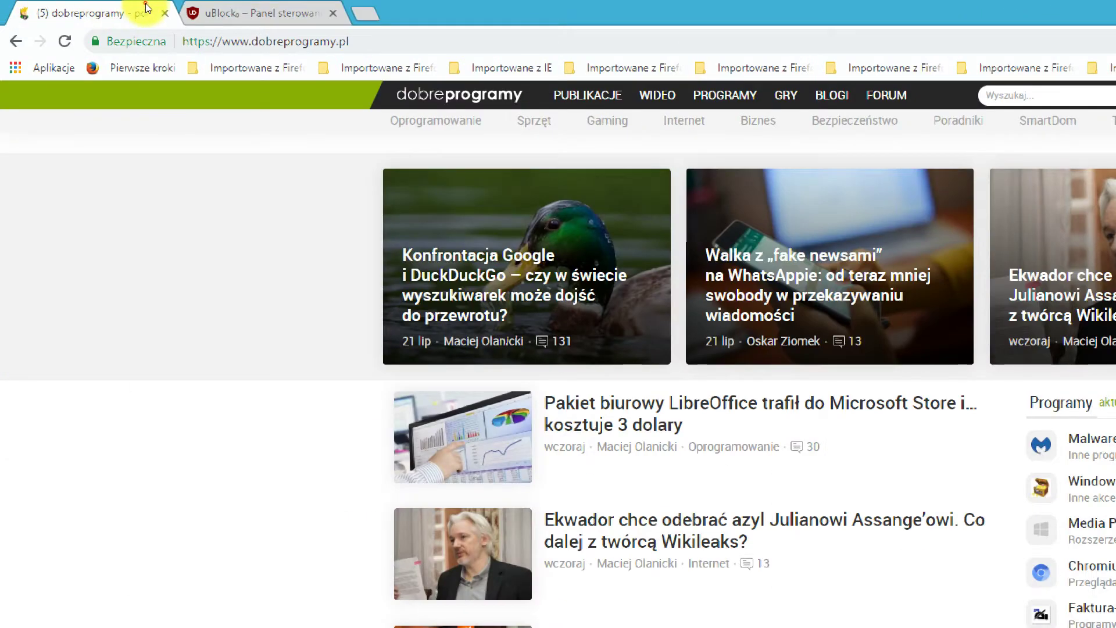
Step: Turn off "Korzystaj z menu kontekstowego w stosownych przypadkach" in the settings and test the extension's context menu on dobreprogramy.pl
click(256, 13)
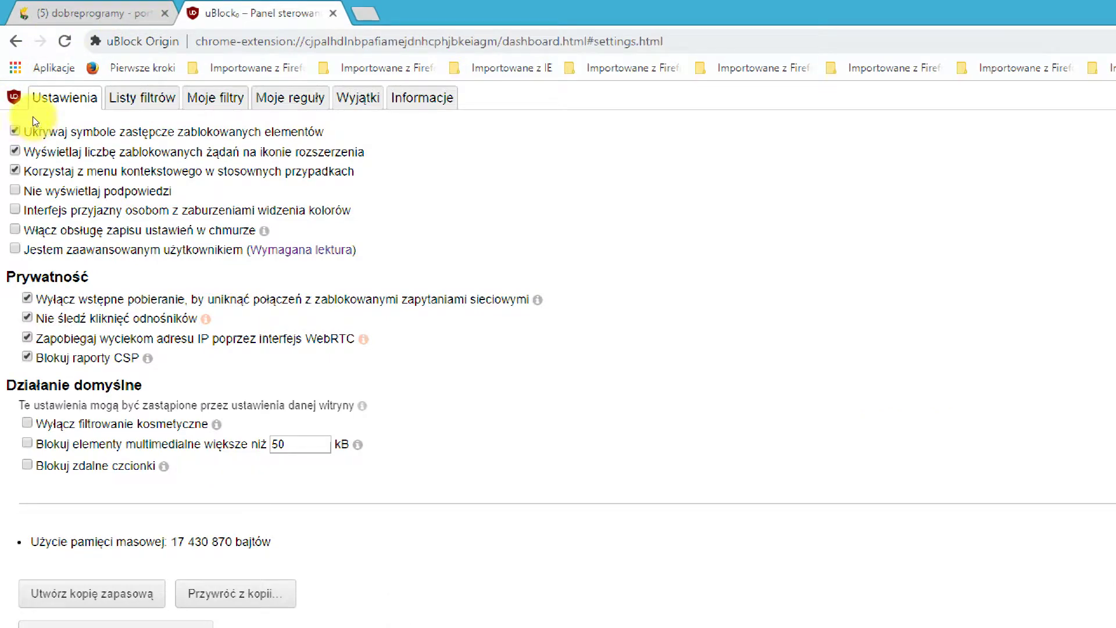
click(40, 12)
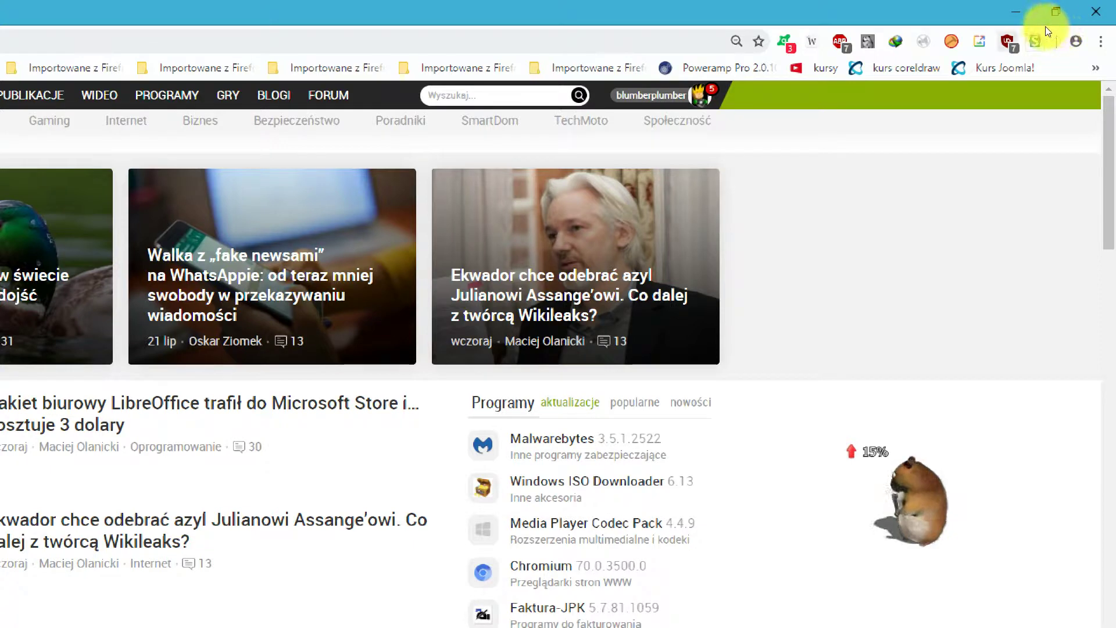
right_click(1046, 27)
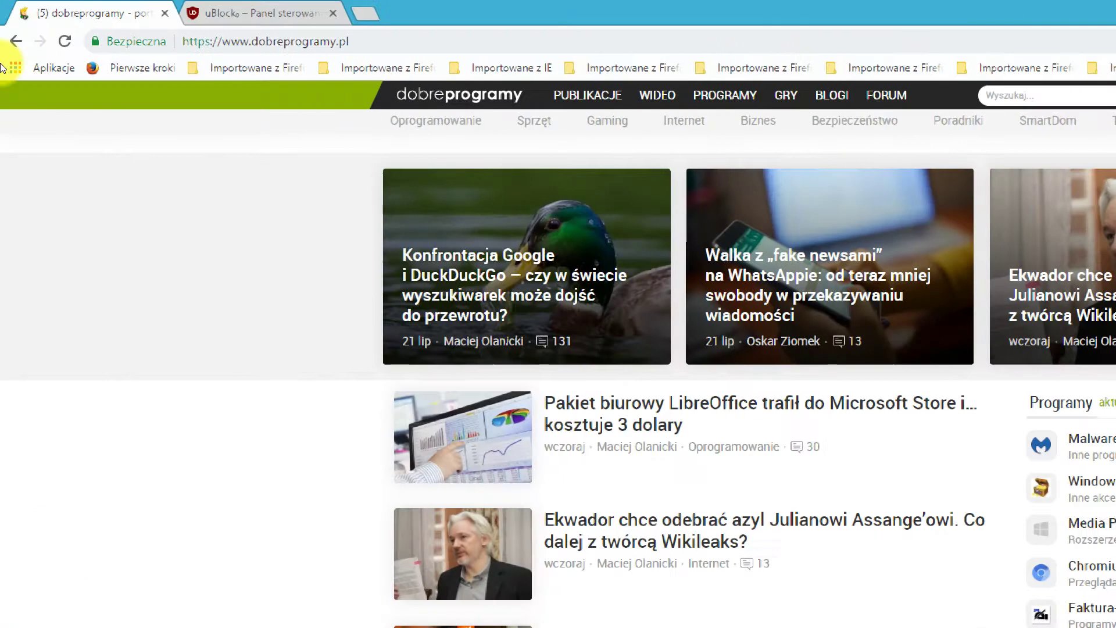
click(170, 6)
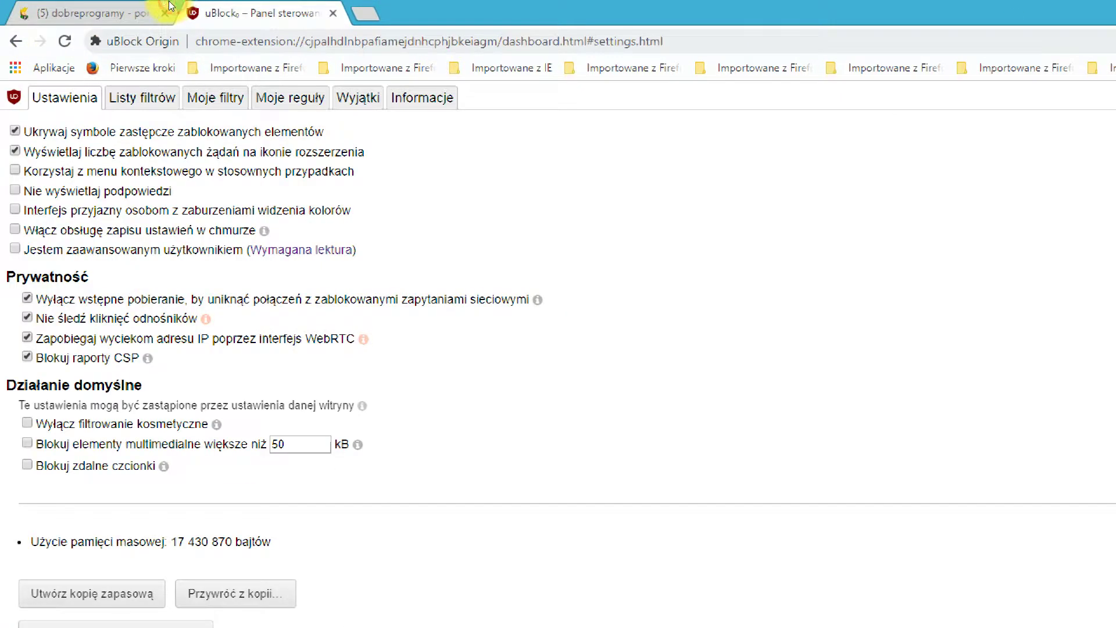
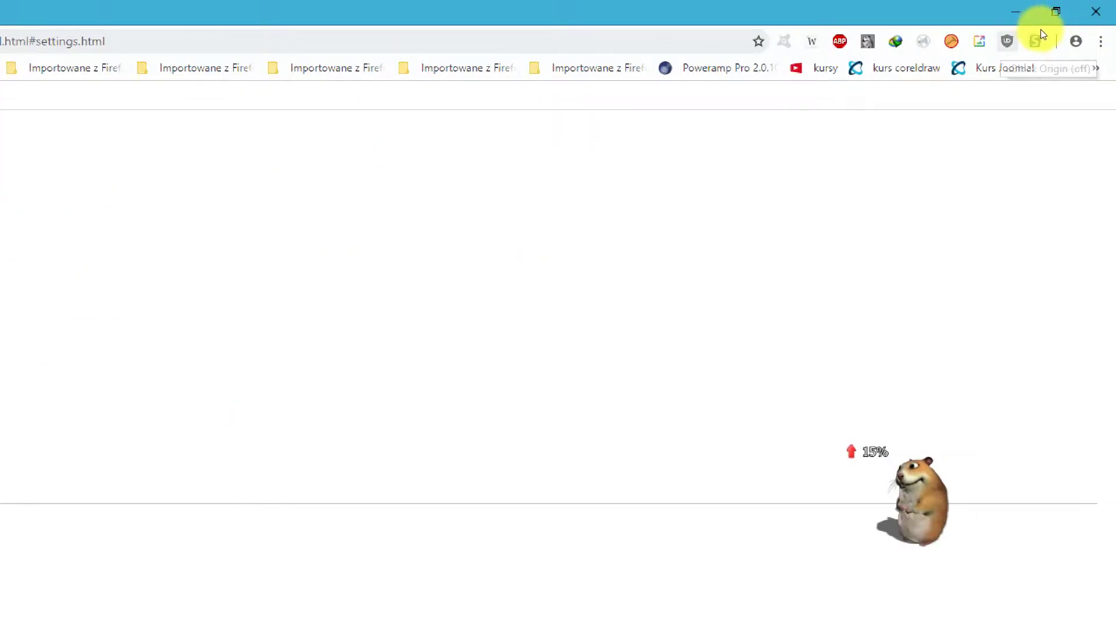
Step: Show uBlock Origin's popup while on the dashboard page and examine its controls
click(1038, 28)
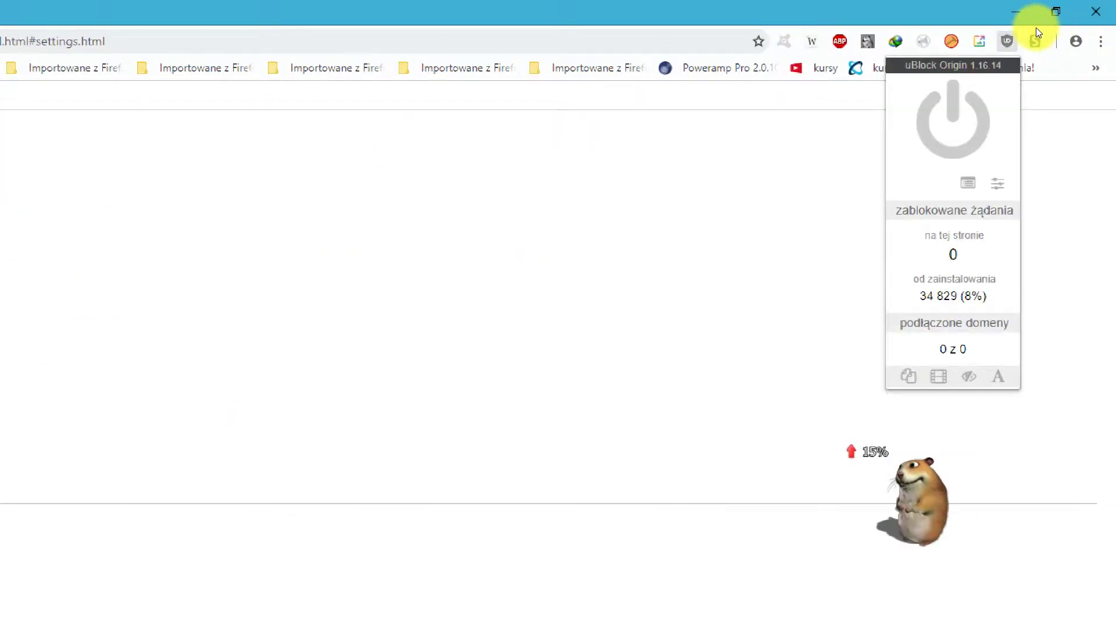
right_click(1028, 232)
click(1050, 282)
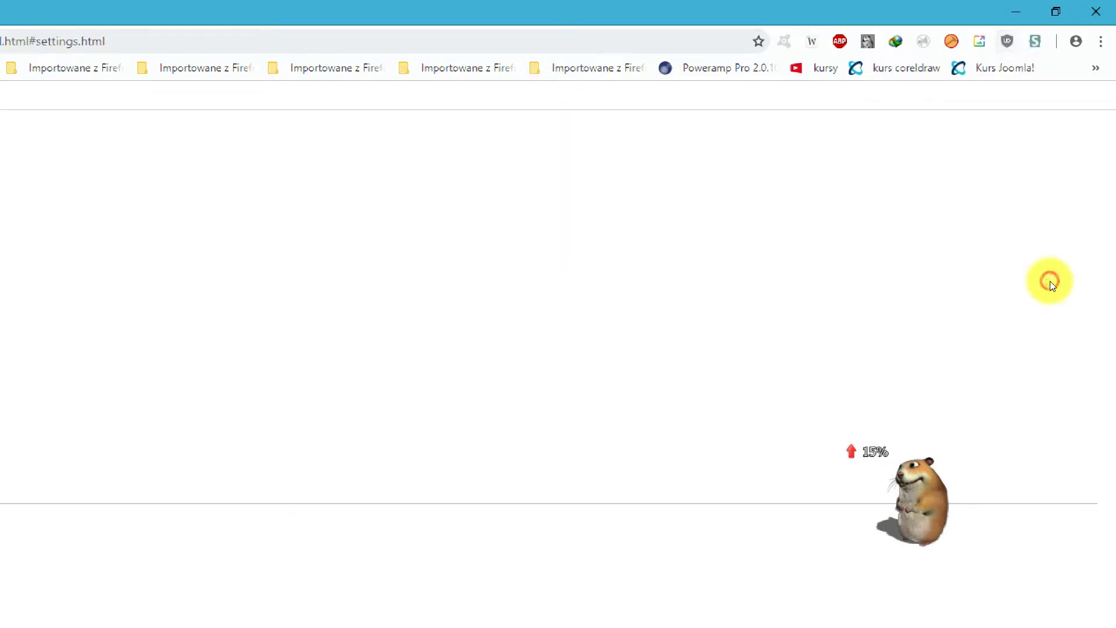
click(1044, 34)
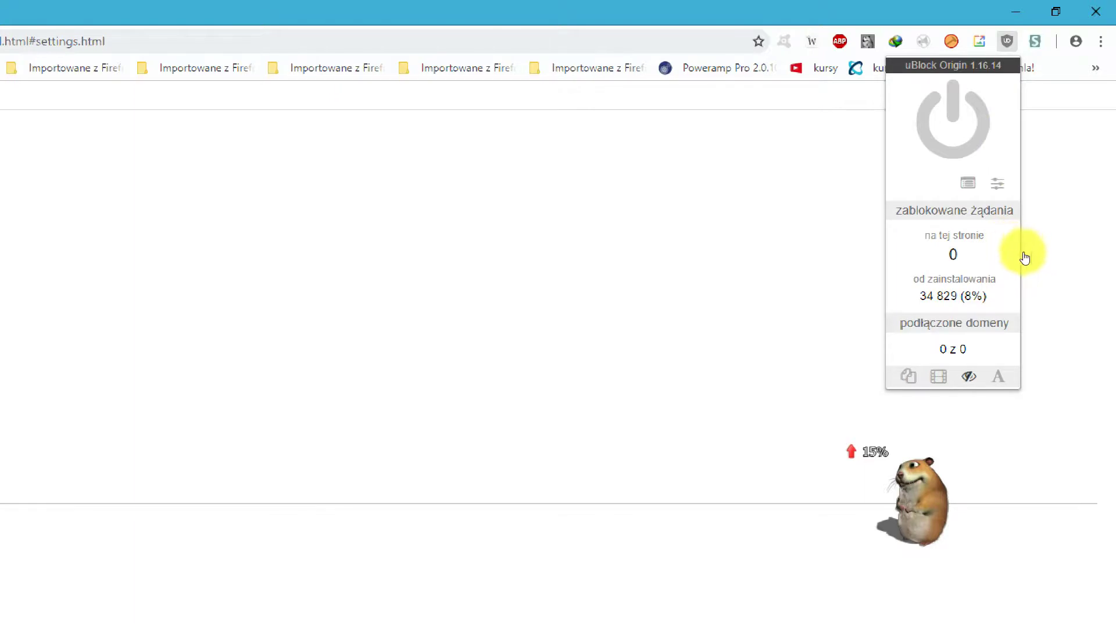
Step: Read uBlock Origin's GitHub wiki page "Cloud storage" about syncing settings and close it to return to the dashboard settings
click(448, 125)
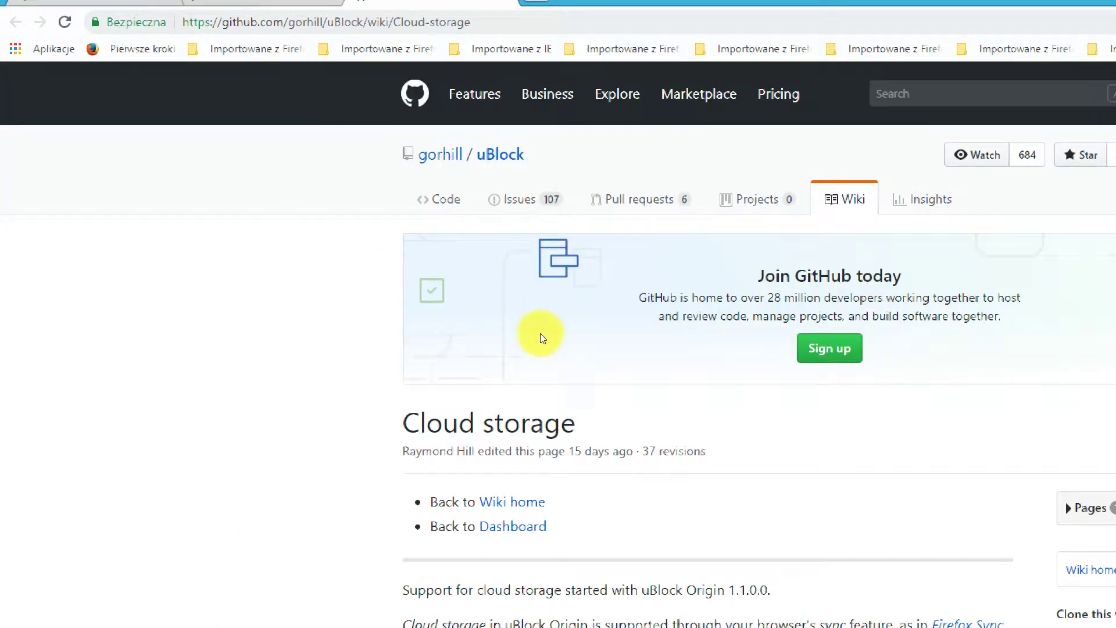
scroll(540, 333, down, 4)
scroll(539, 333, up, 4)
scroll(540, 334, down, 5)
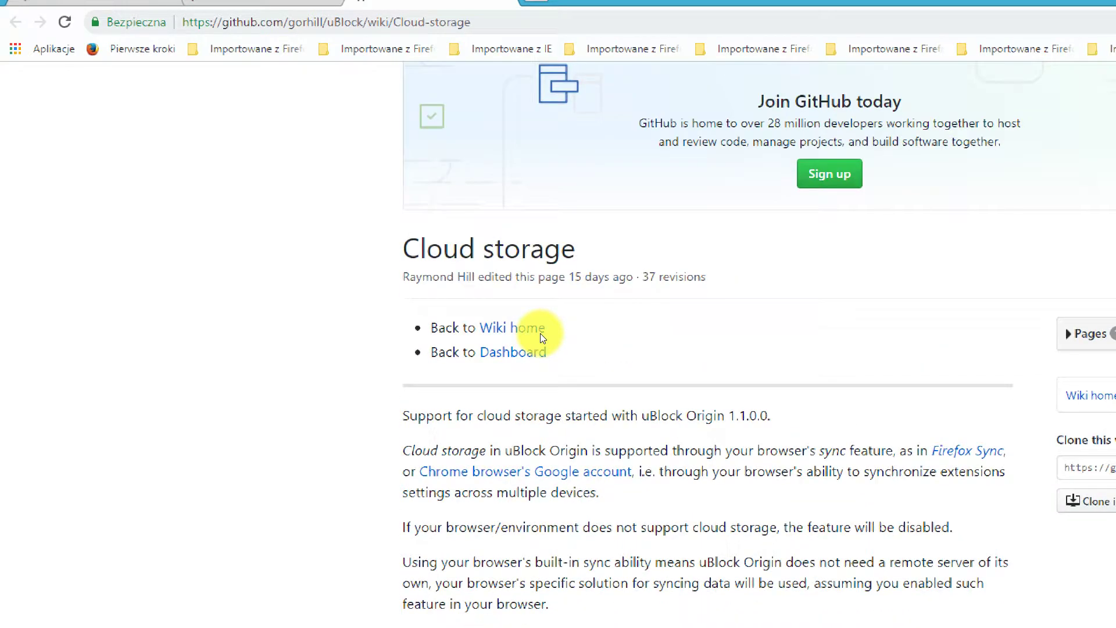
scroll(541, 334, up, 2)
scroll(540, 334, down, 4)
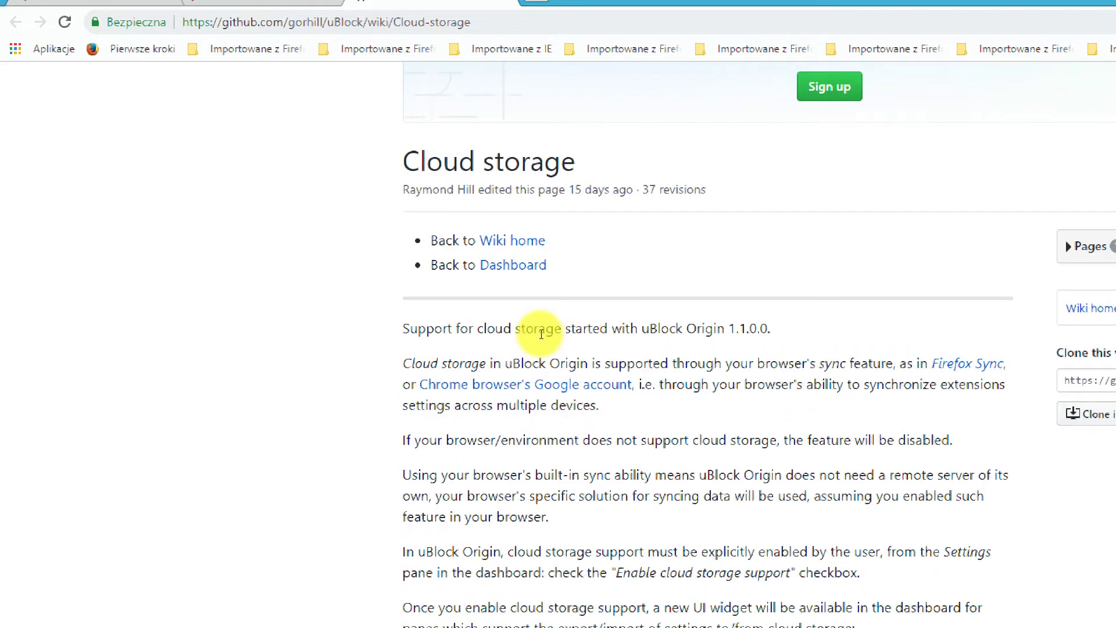
scroll(540, 339, up, 3)
scroll(542, 335, down, 1)
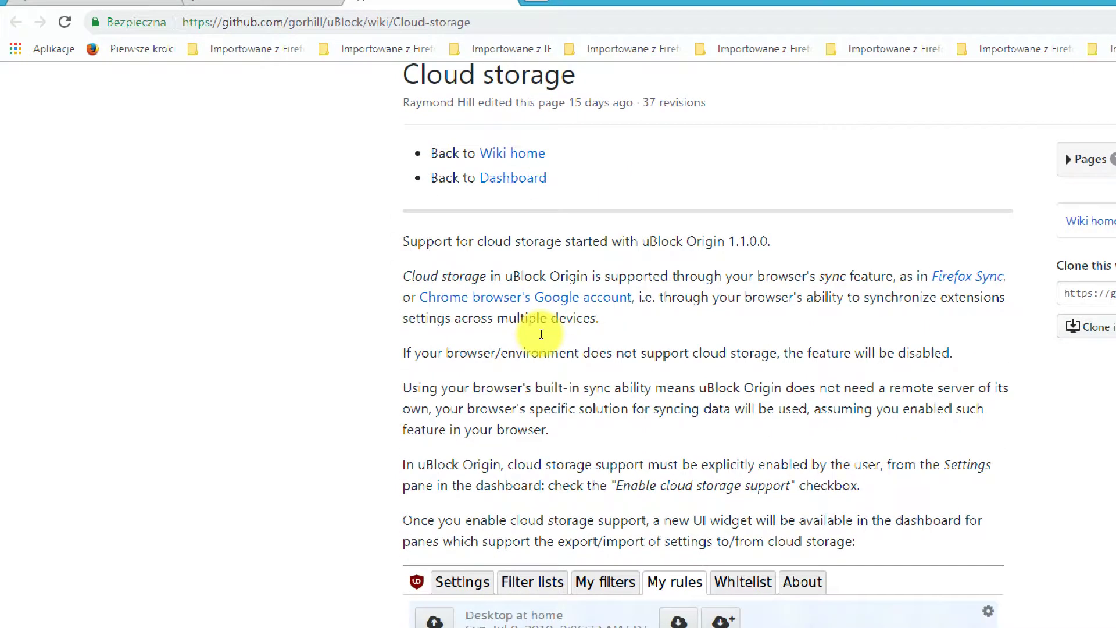
scroll(541, 335, up, 4)
scroll(540, 334, down, 3)
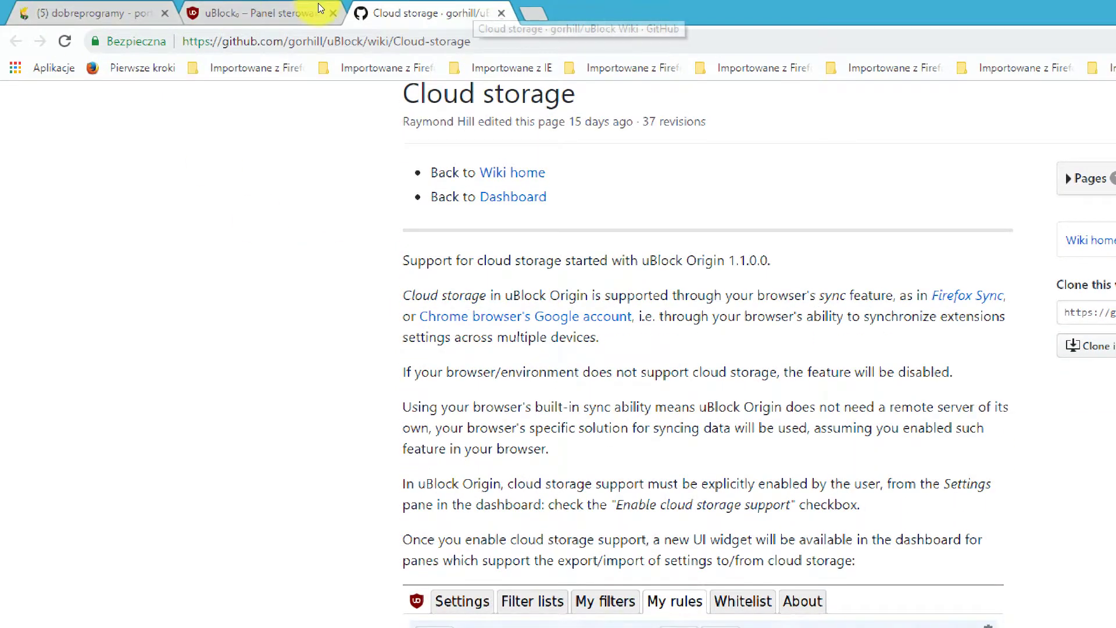
key(ctrl+w)
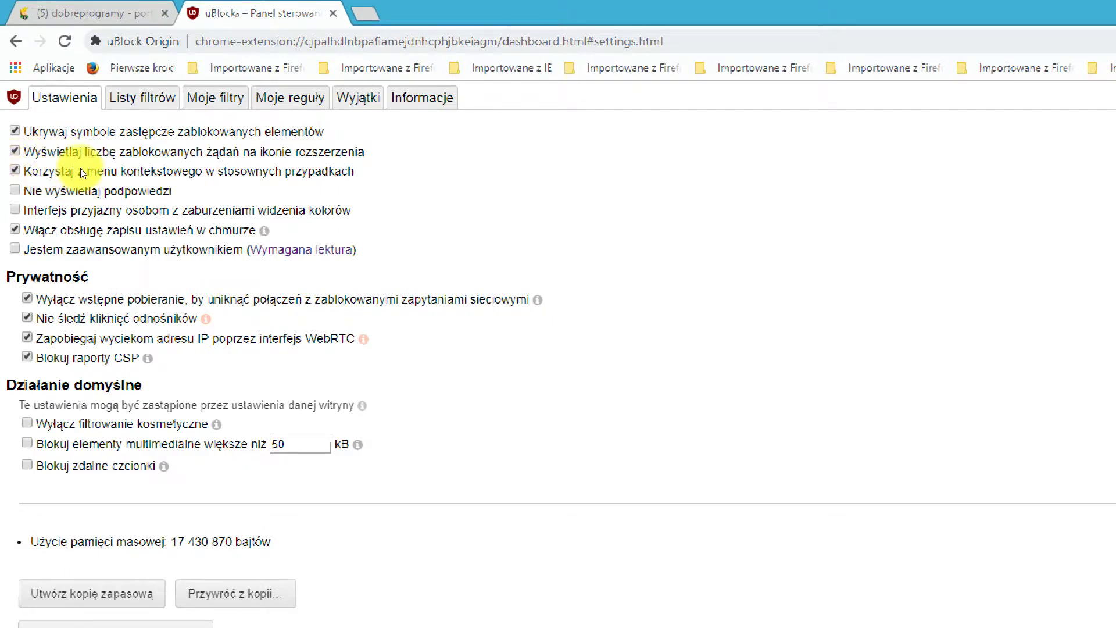
Step: Open the required reading for "Jestem zaawansowanym użytkownikiem", read the "Advanced user features" wiki page and close it
click(199, 173)
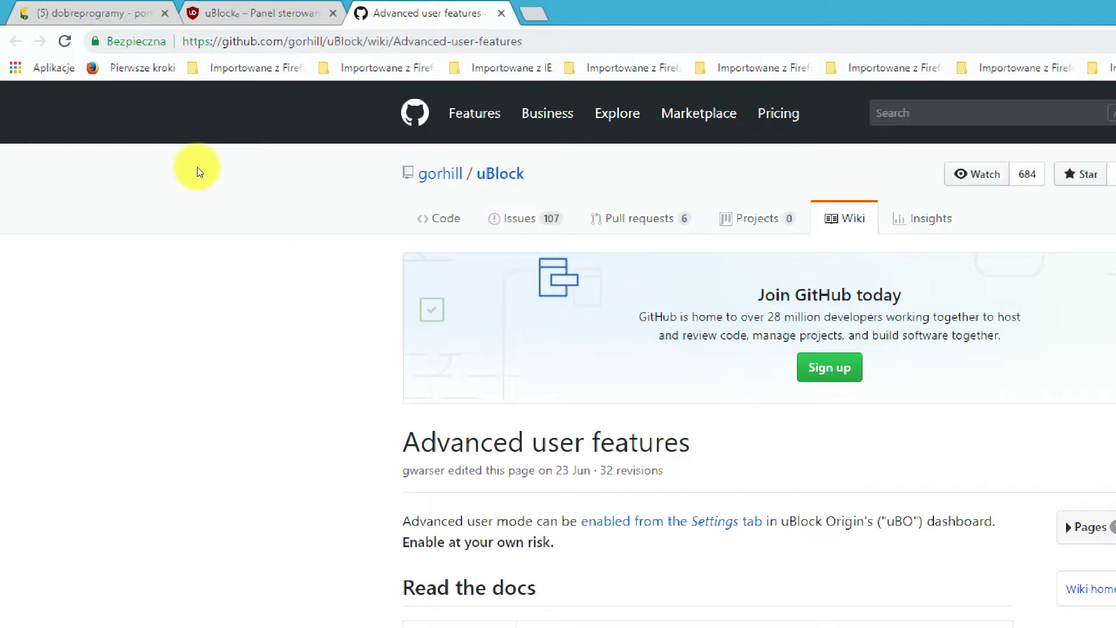
scroll(515, 270, down, 3)
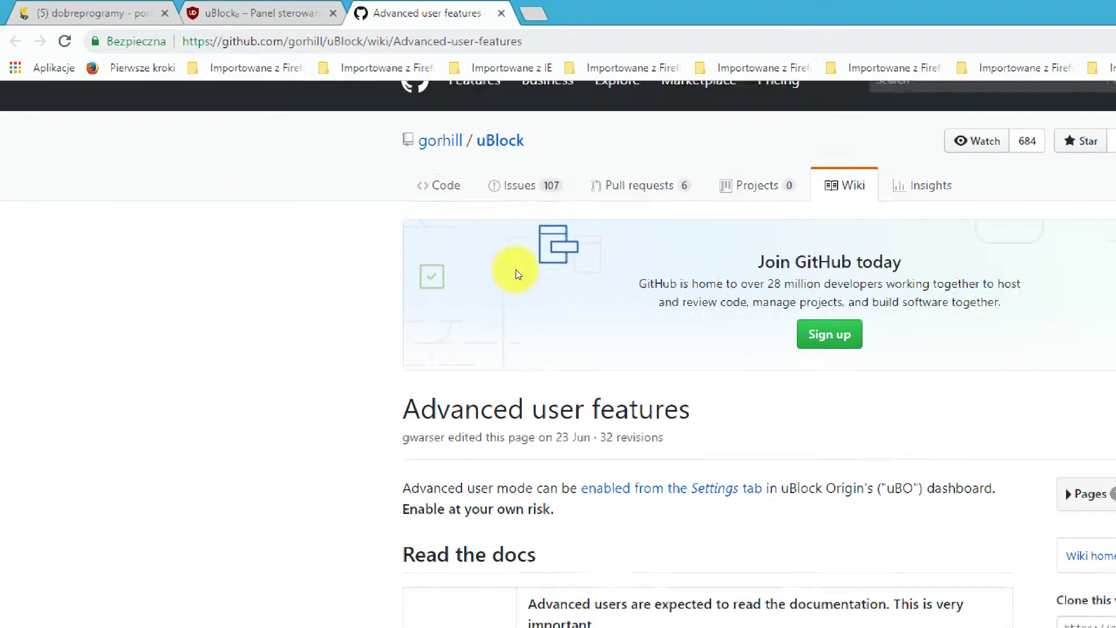
scroll(595, 266, down, 6)
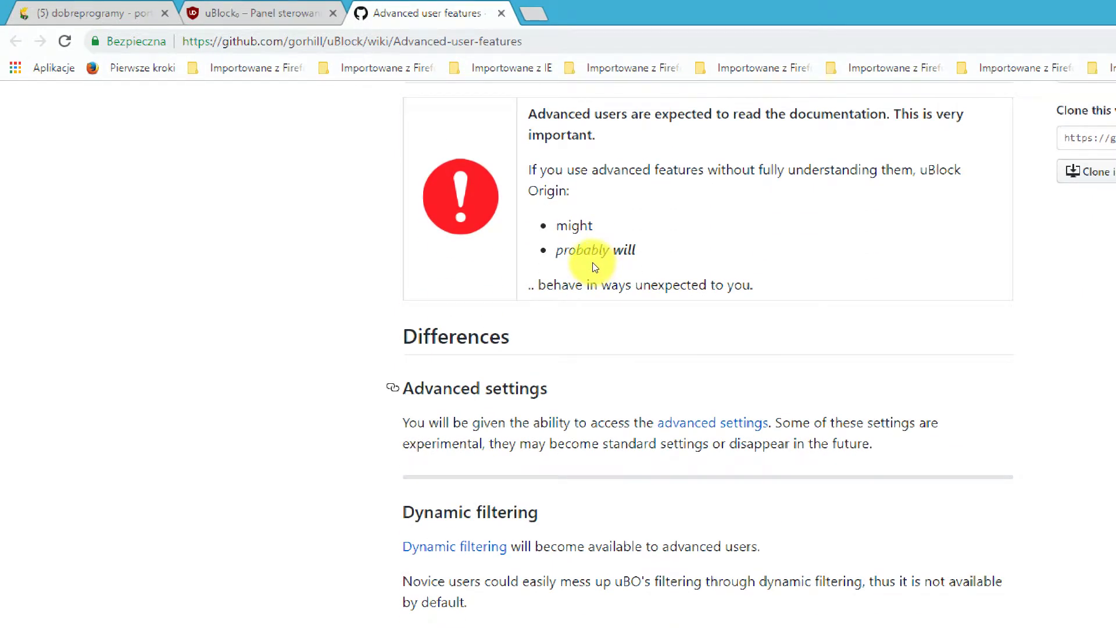
scroll(593, 265, down, 2)
scroll(593, 265, down, 1)
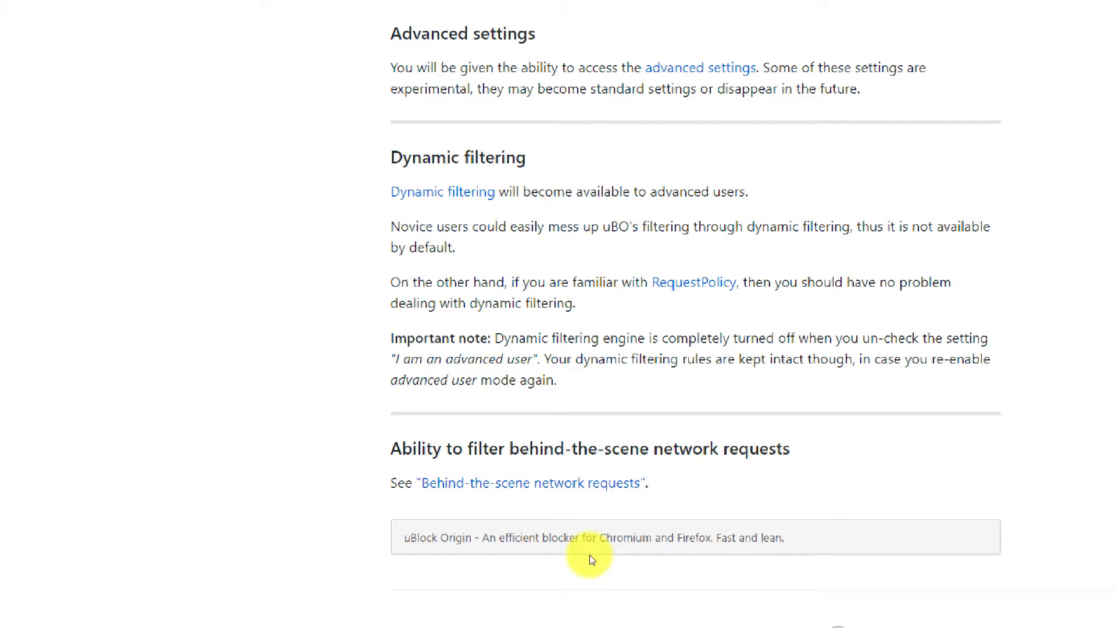
scroll(590, 555, down, 1)
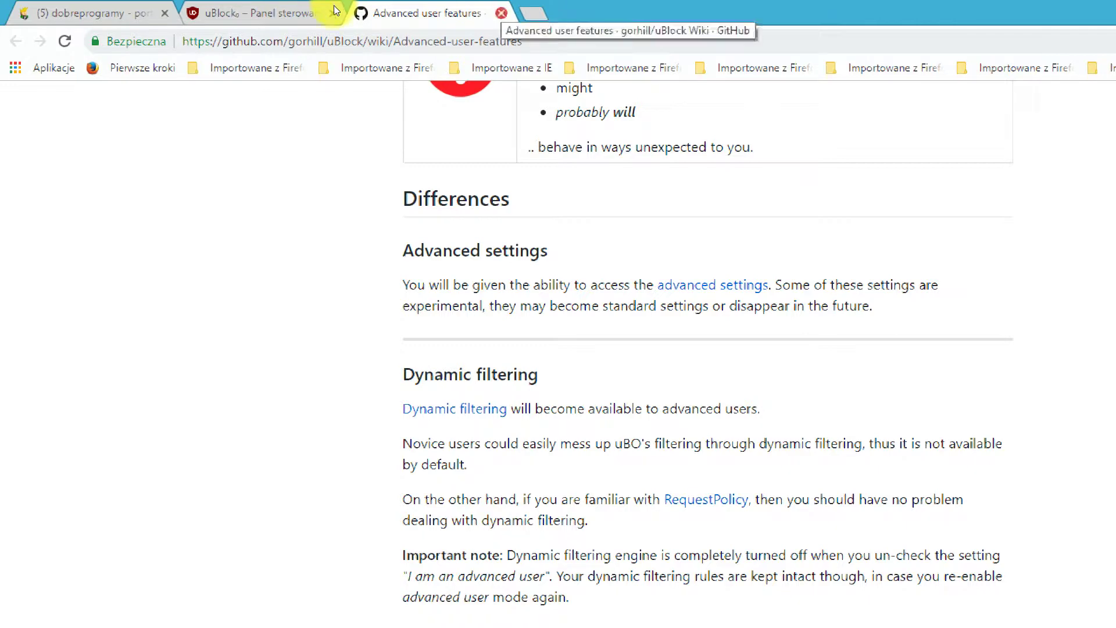
click(501, 13)
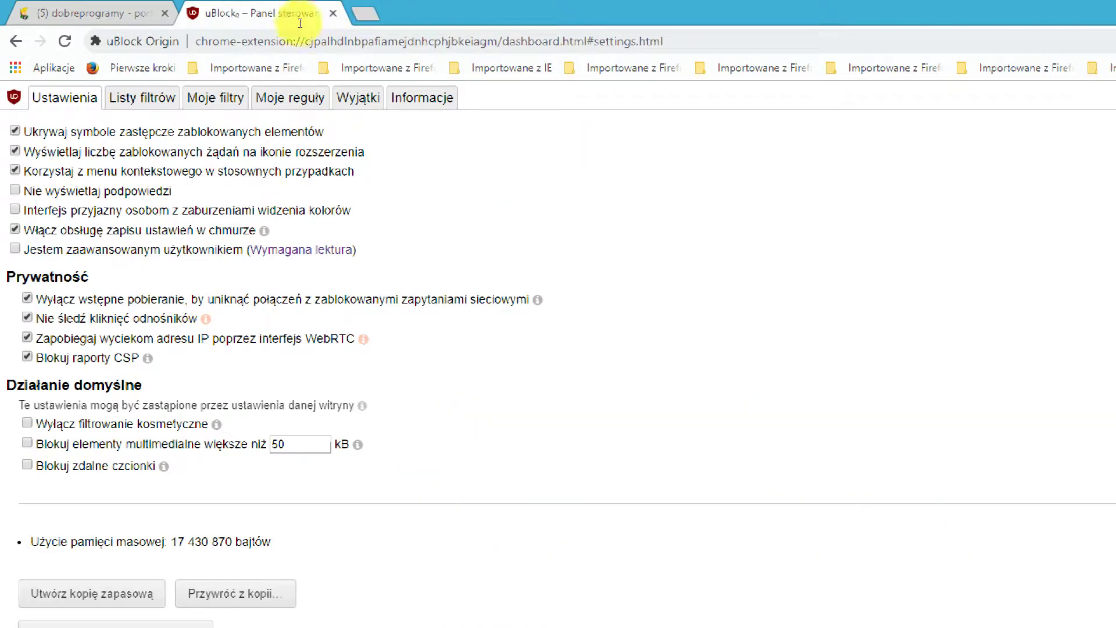
click(21, 169)
click(21, 168)
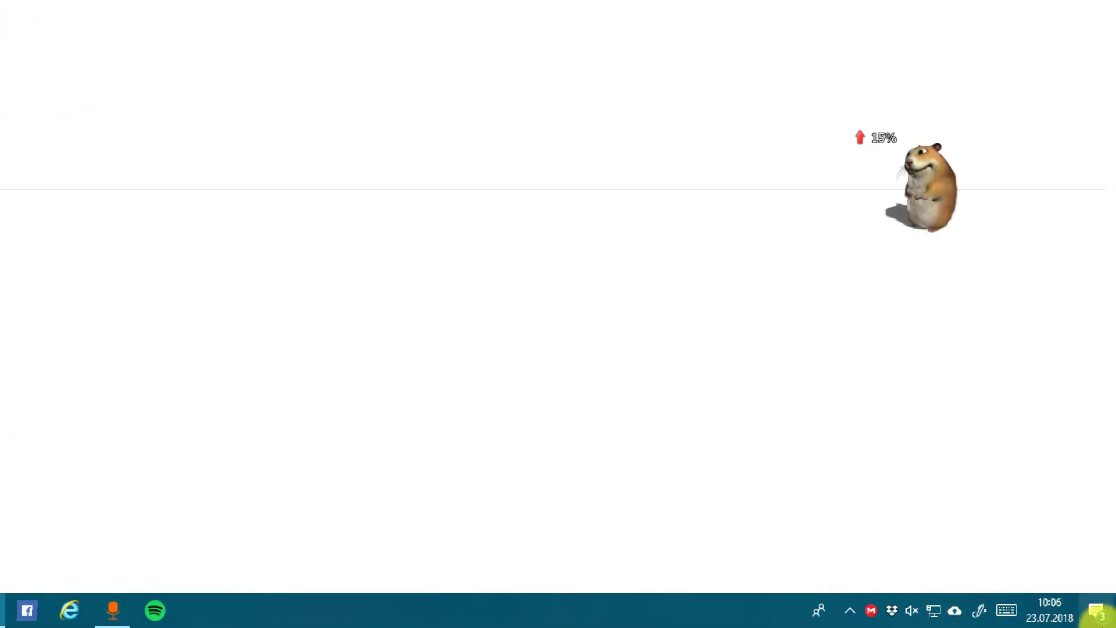
click(929, 617)
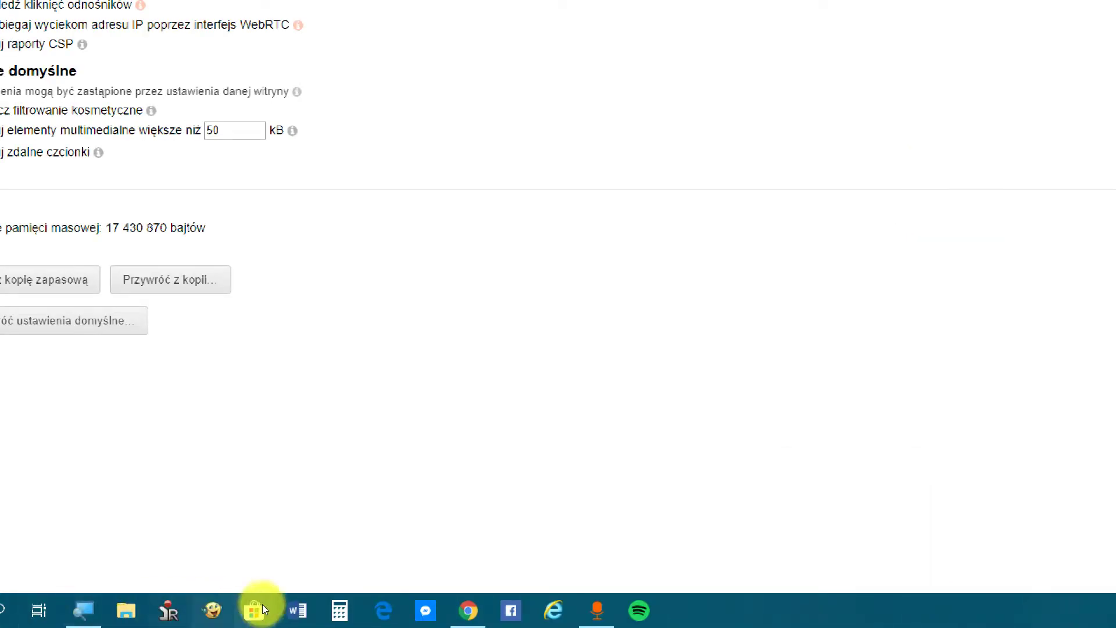
click(428, 611)
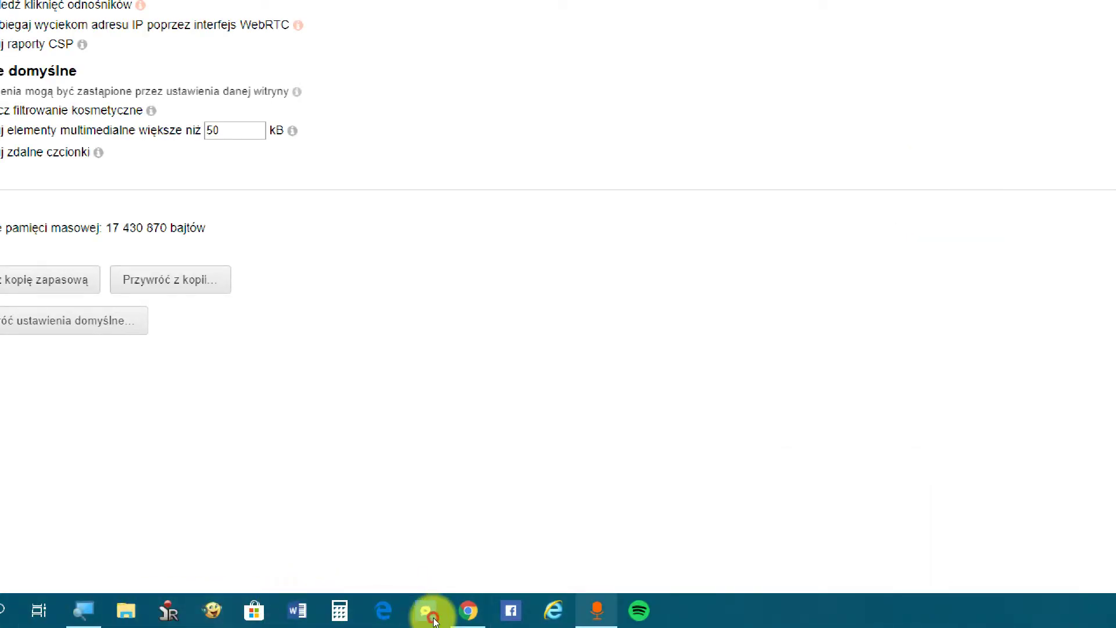
click(428, 612)
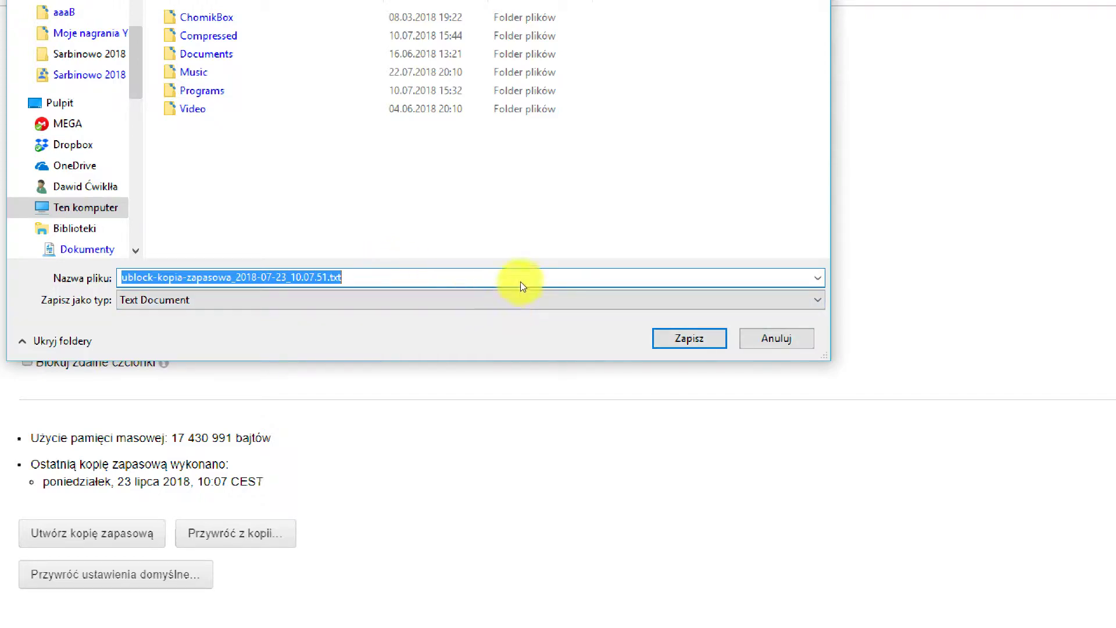
Step: Save the settings backup as ublock-kopia-zapasowa_2018-07-23_10.07.51.txt, and show the file picker for restoring from a backup without choosing a file
key(Return)
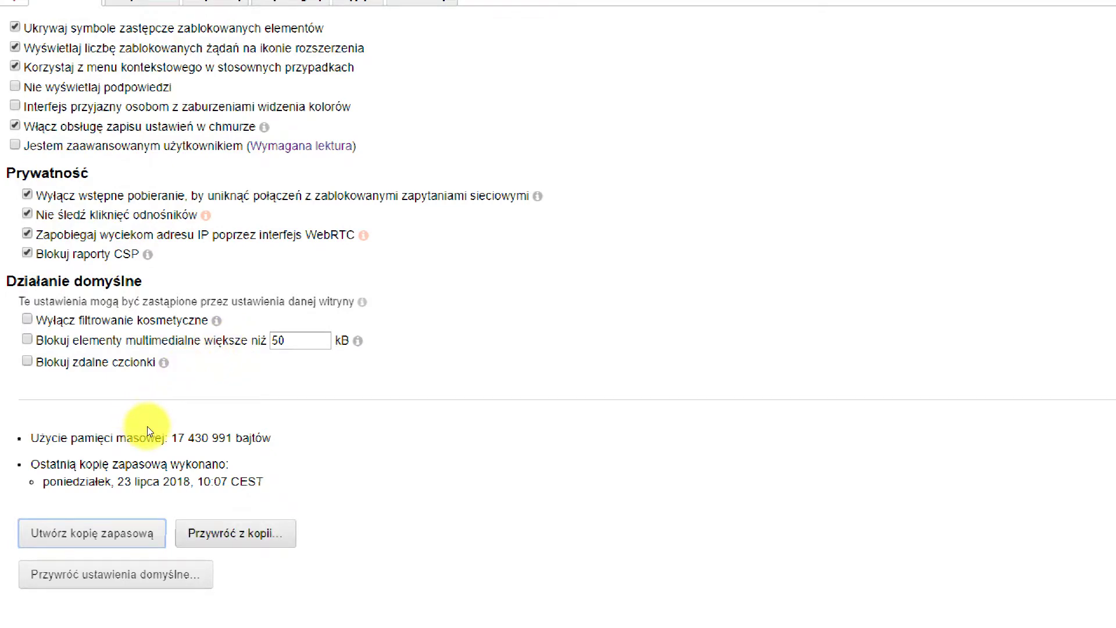
key(Tab)
key(Return)
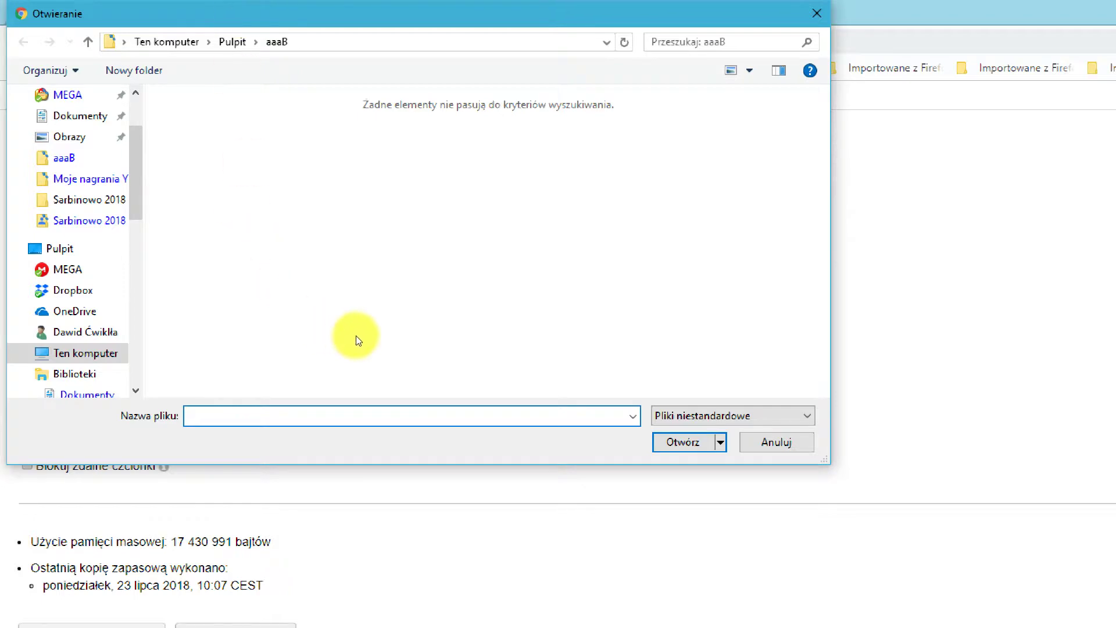
key(Tab)
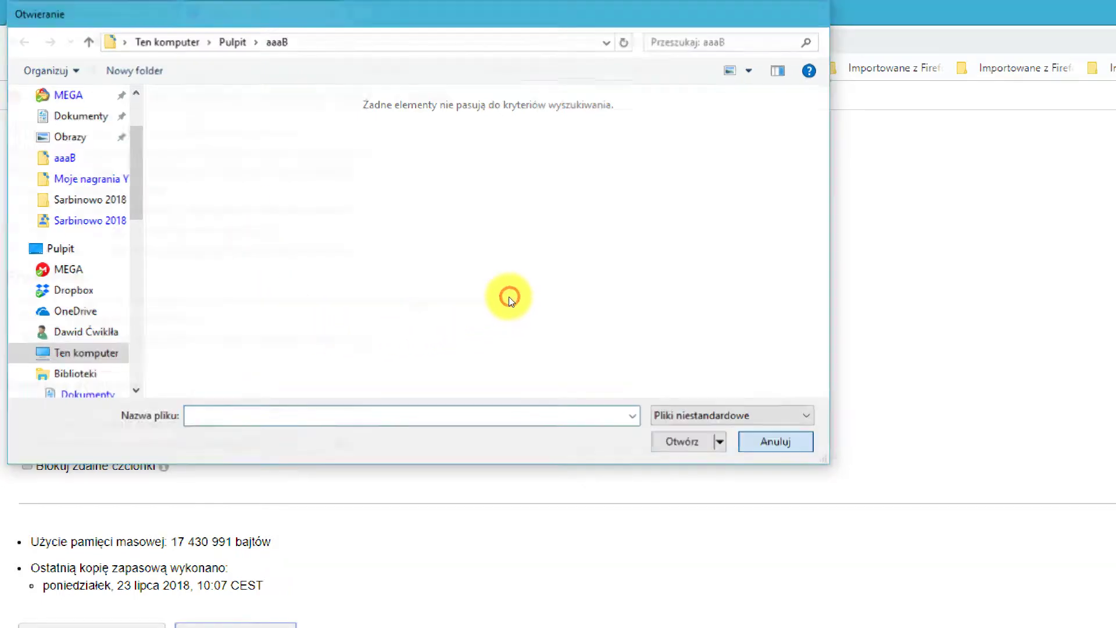
key(Return)
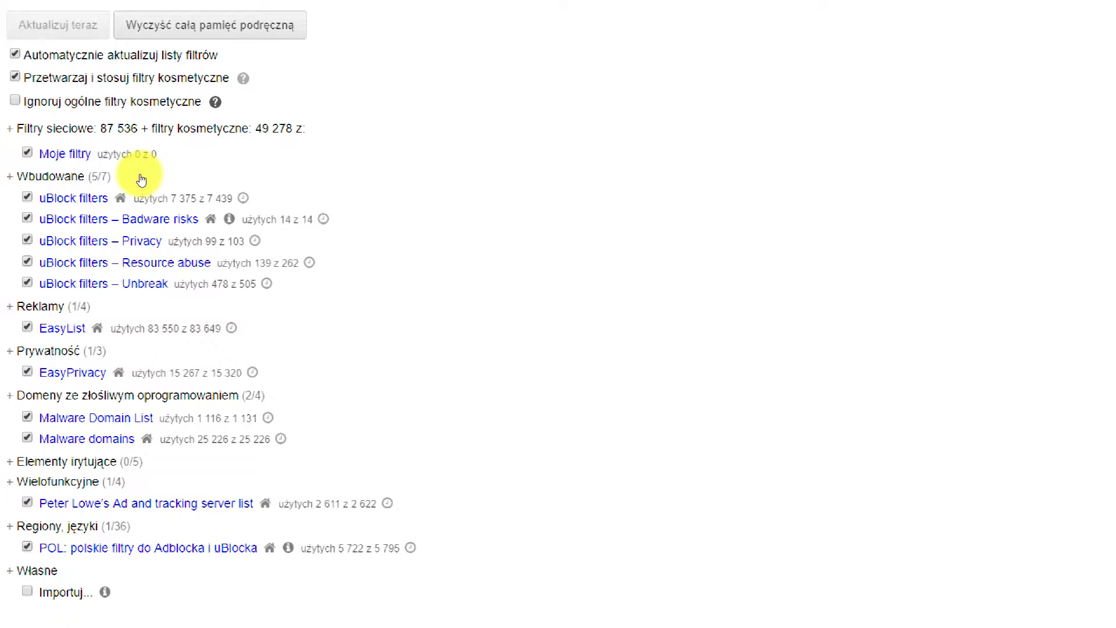
Step: Read the help text for "Ignoruj ogólne filtry kosmetyczne" in the filter lists and collapse it again
key(Return)
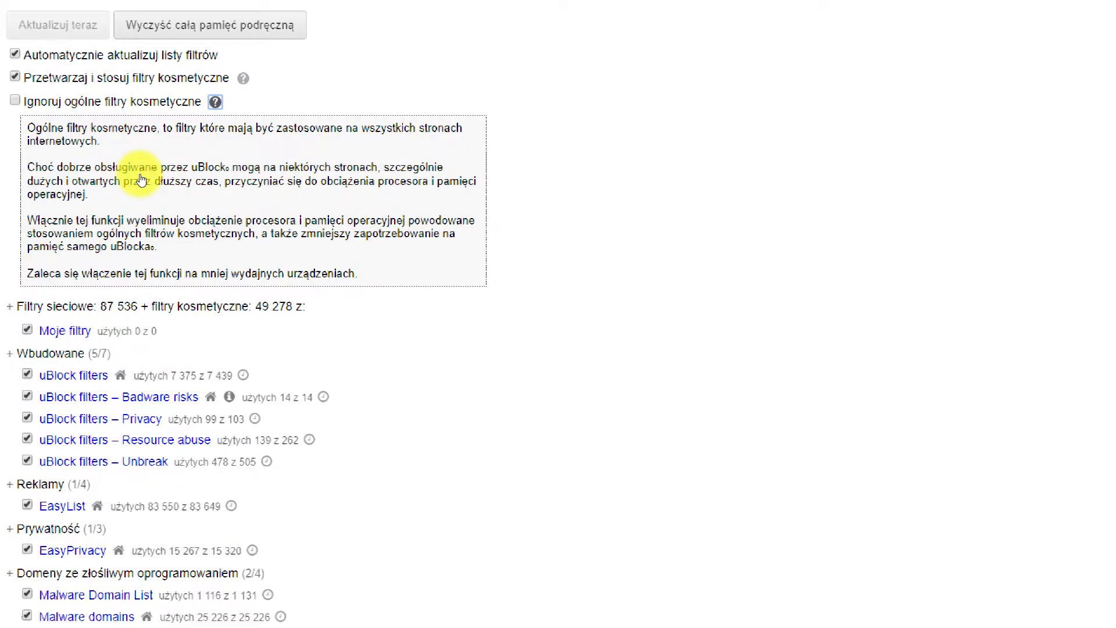
click(138, 175)
key(shift+Tab)
key(Return)
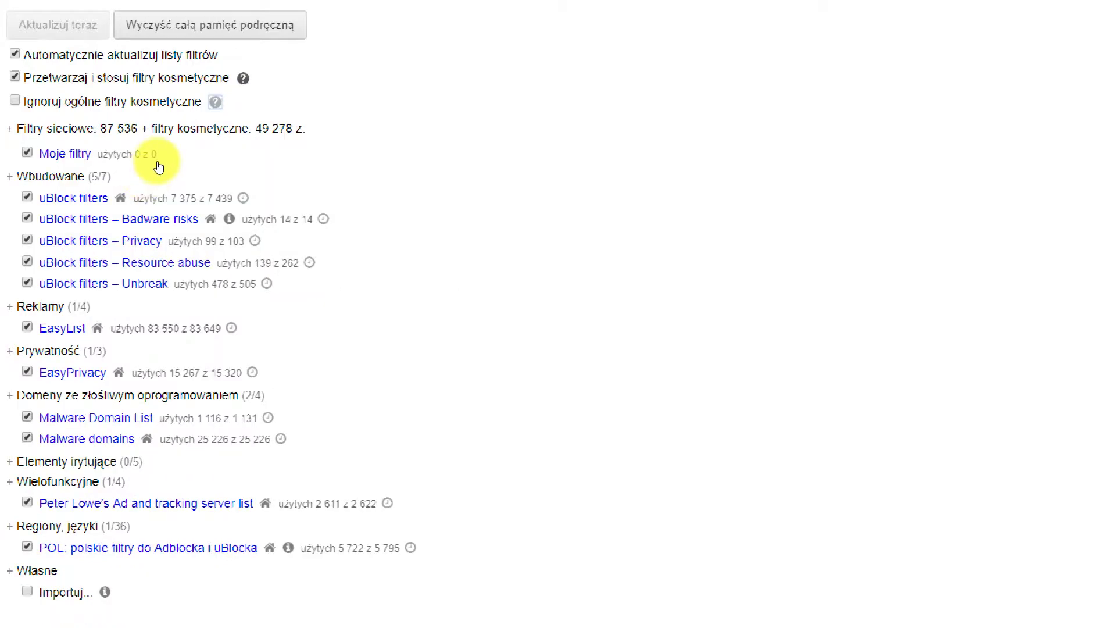
Step: Read the help text for "Przetwarzaj i stosuj filtry kosmetyczne" and collapse it again
key(shift+Tab)
key(Return)
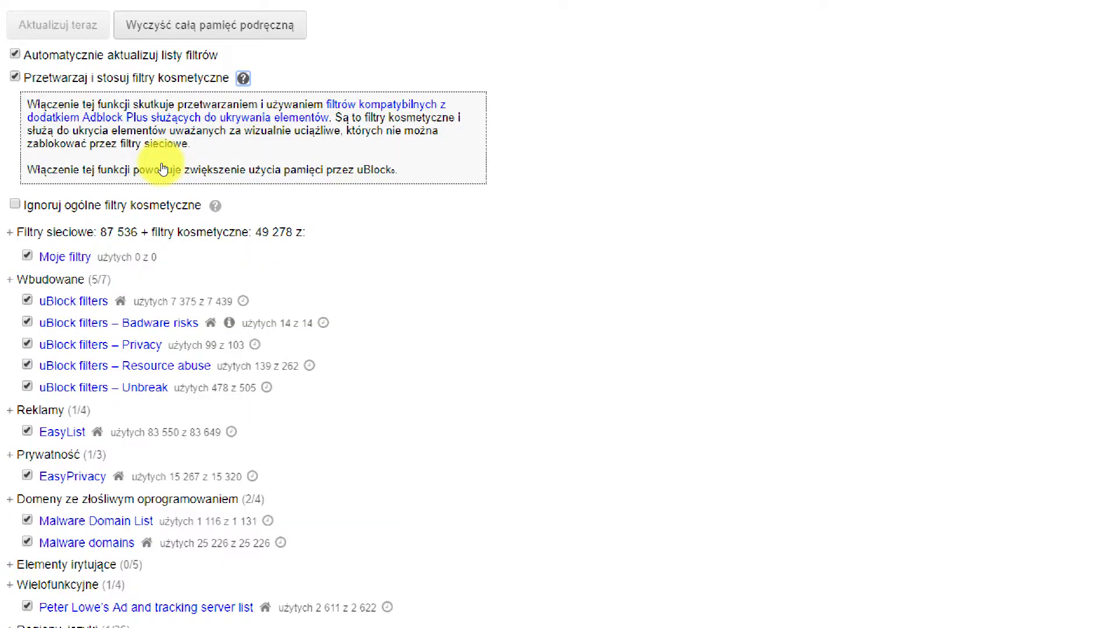
key(Return)
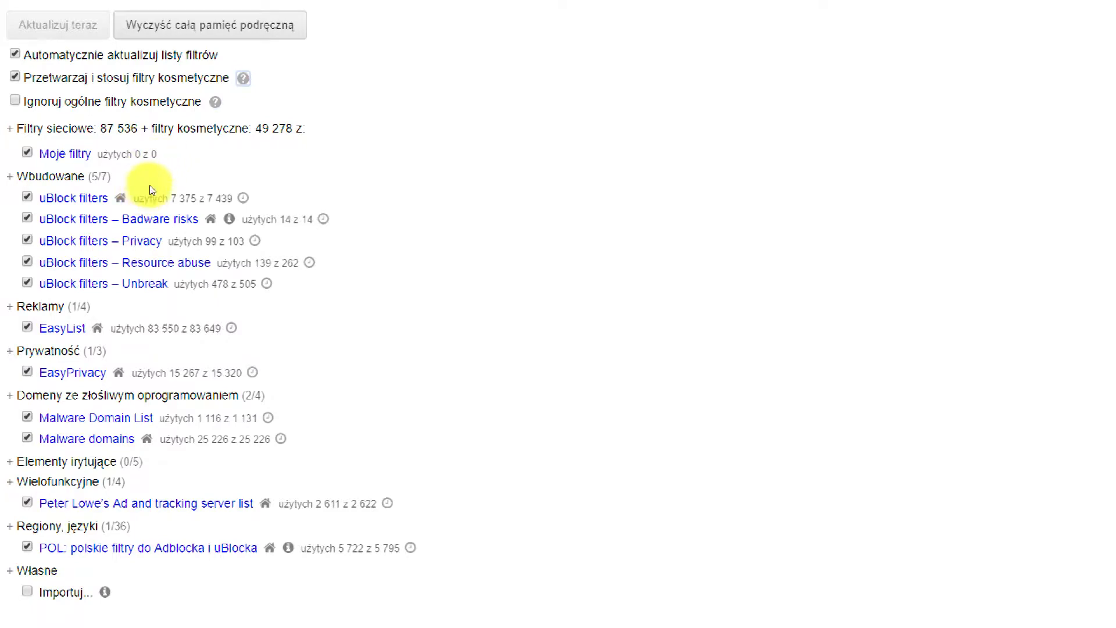
key(Return)
key(Return)
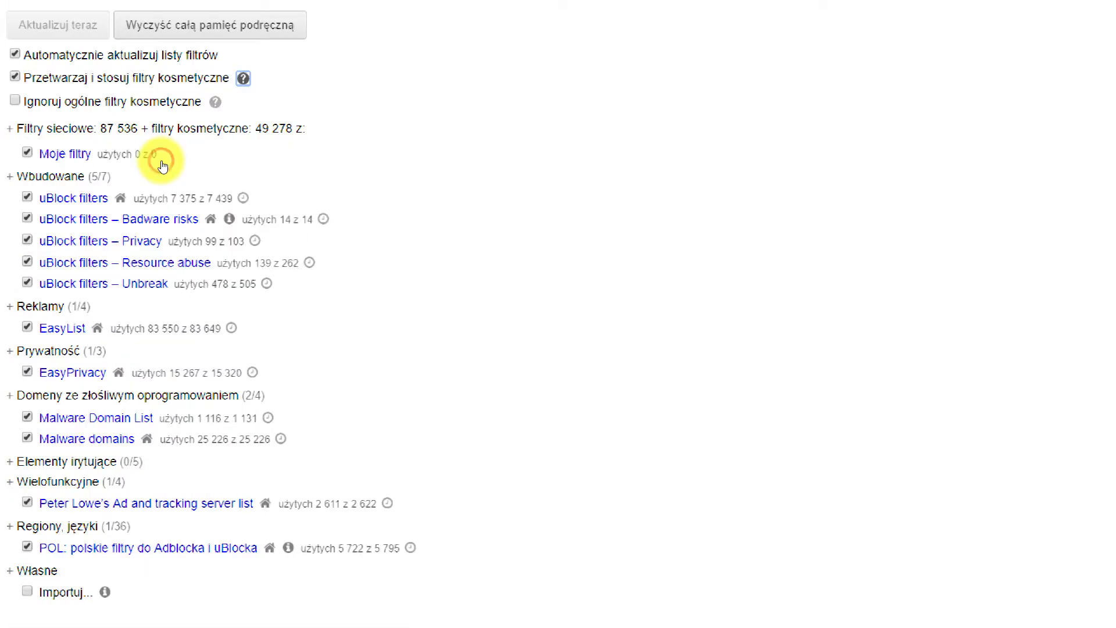
Step: View the information page for the "uBlock filters – Badware risks" list and close it
key(Return)
key(Return)
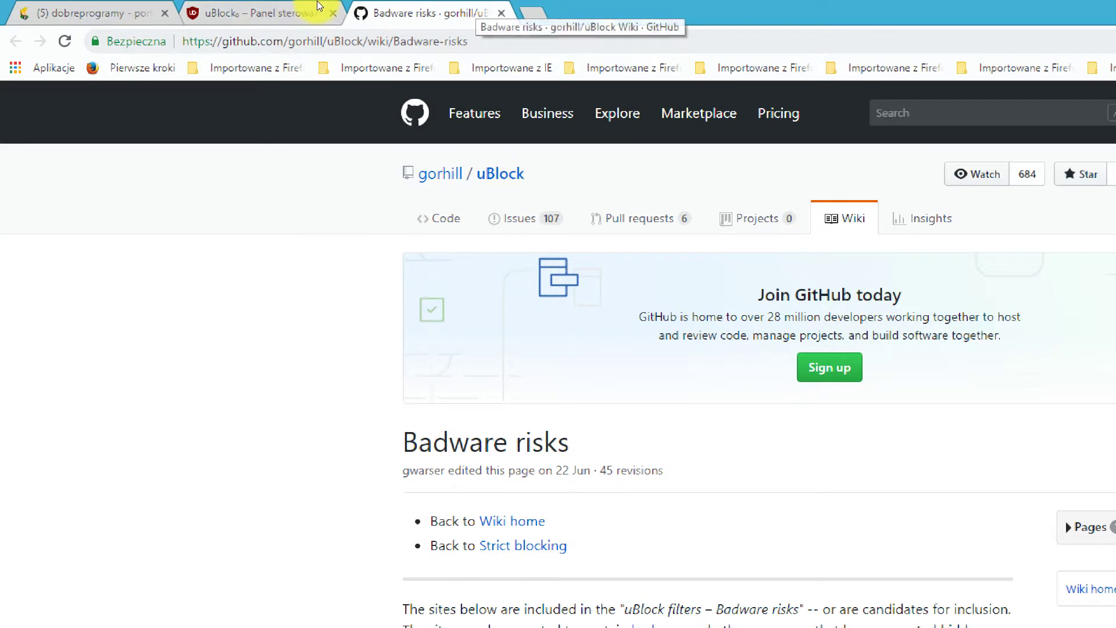
key(ctrl+w)
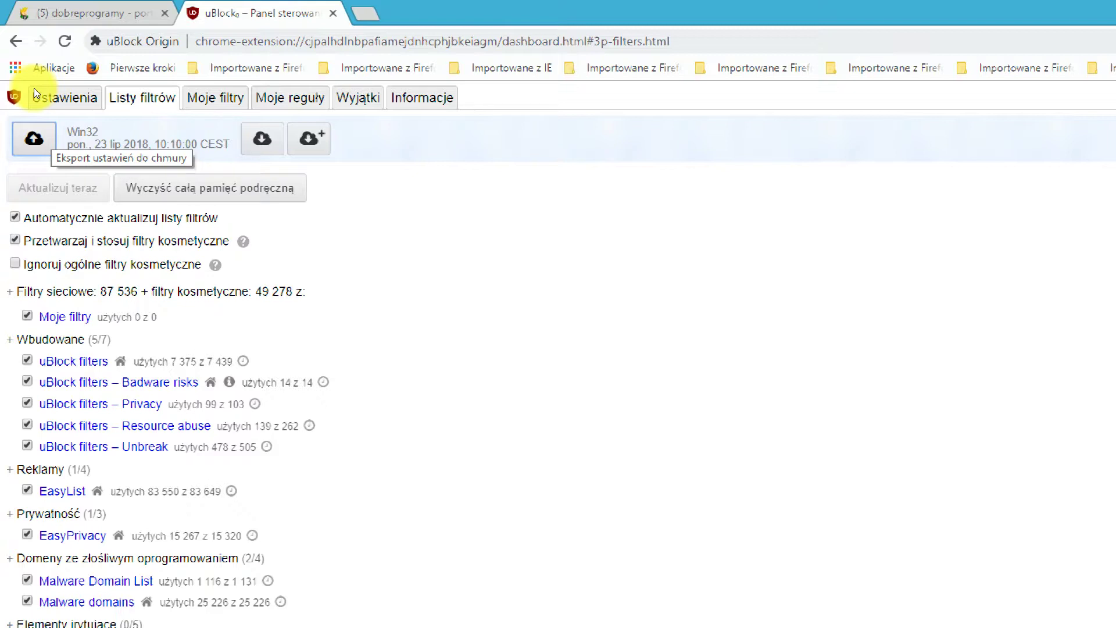
Step: Export the filter list settings to the cloud and clear the entire filter list cache
click(34, 89)
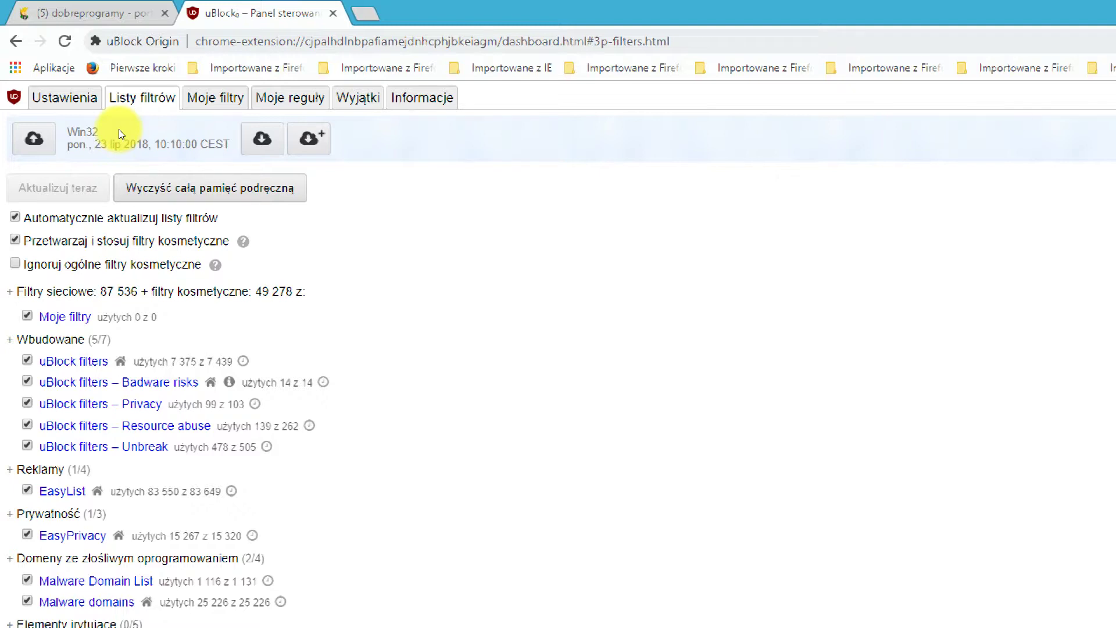
key(Return)
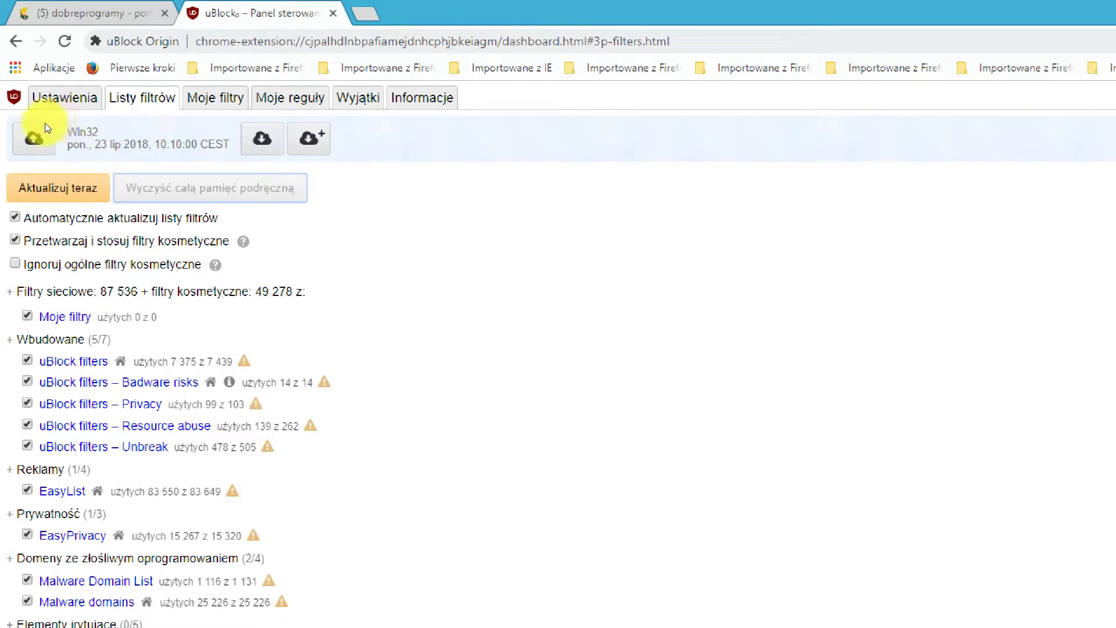
Step: Update the outdated filter lists immediately
key(shift+Tab)
key(Return)
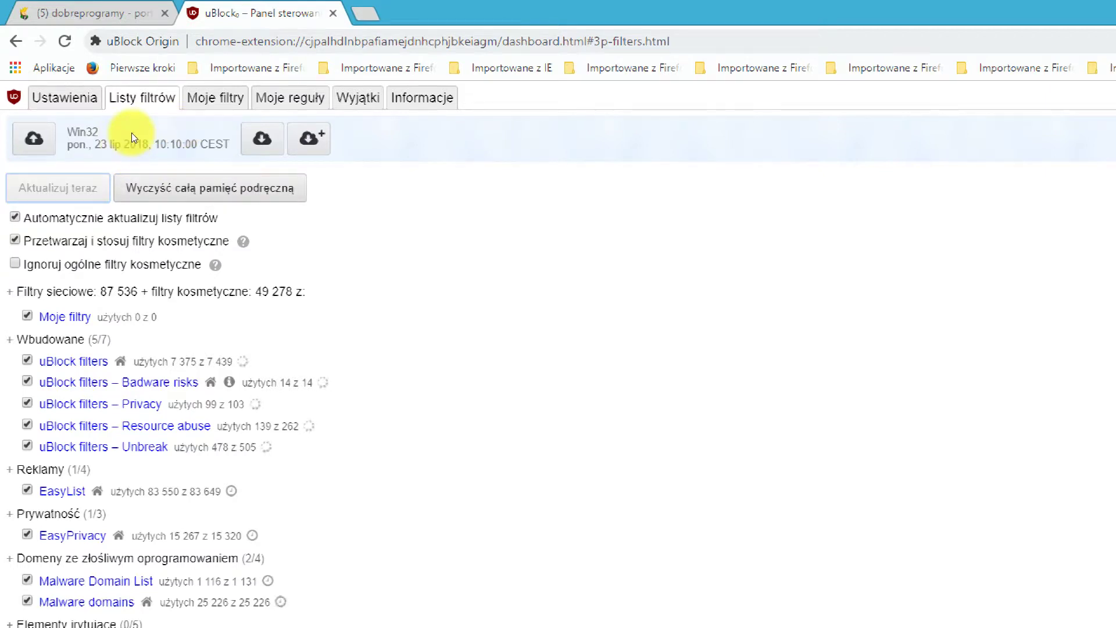
key(Tab)
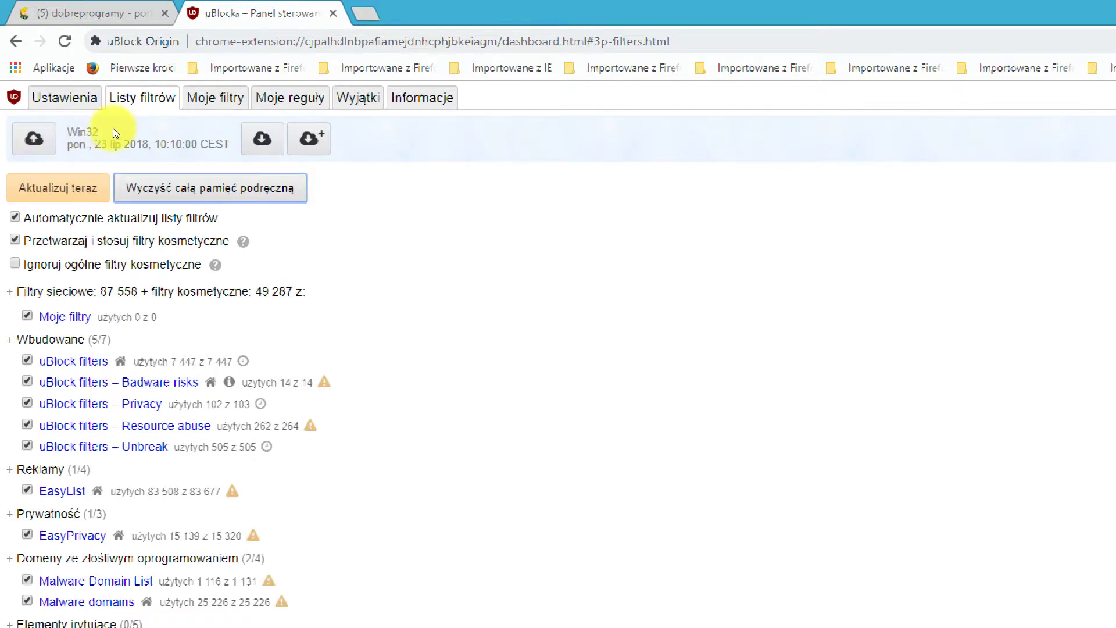
Step: Clear the entire filter list cache once more and update all the outdated filter lists
key(Return)
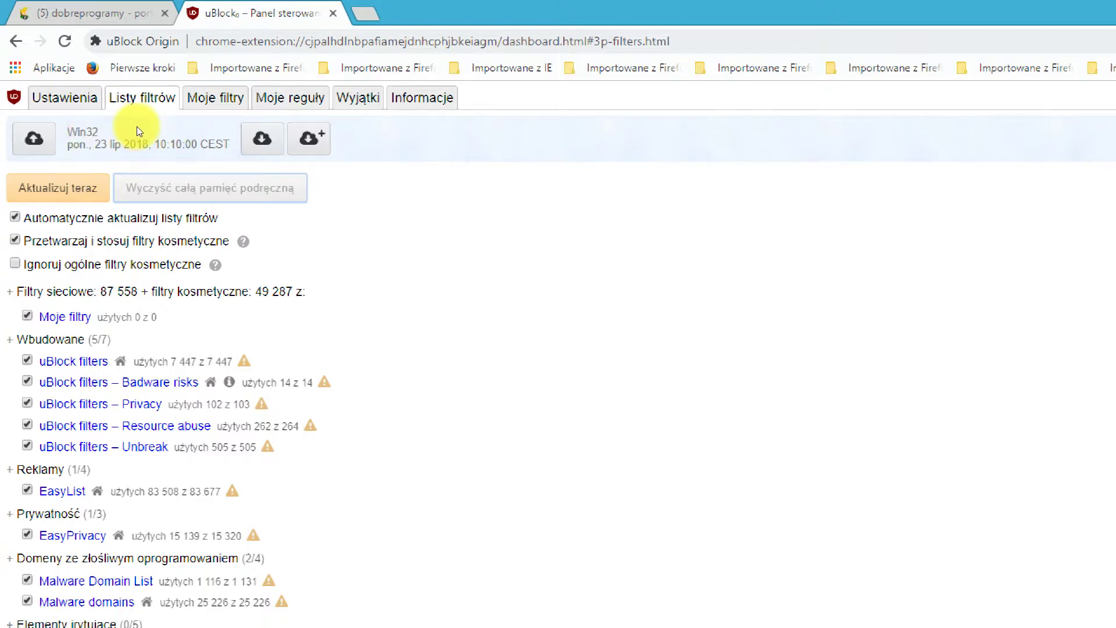
key(shift+Tab)
key(Return)
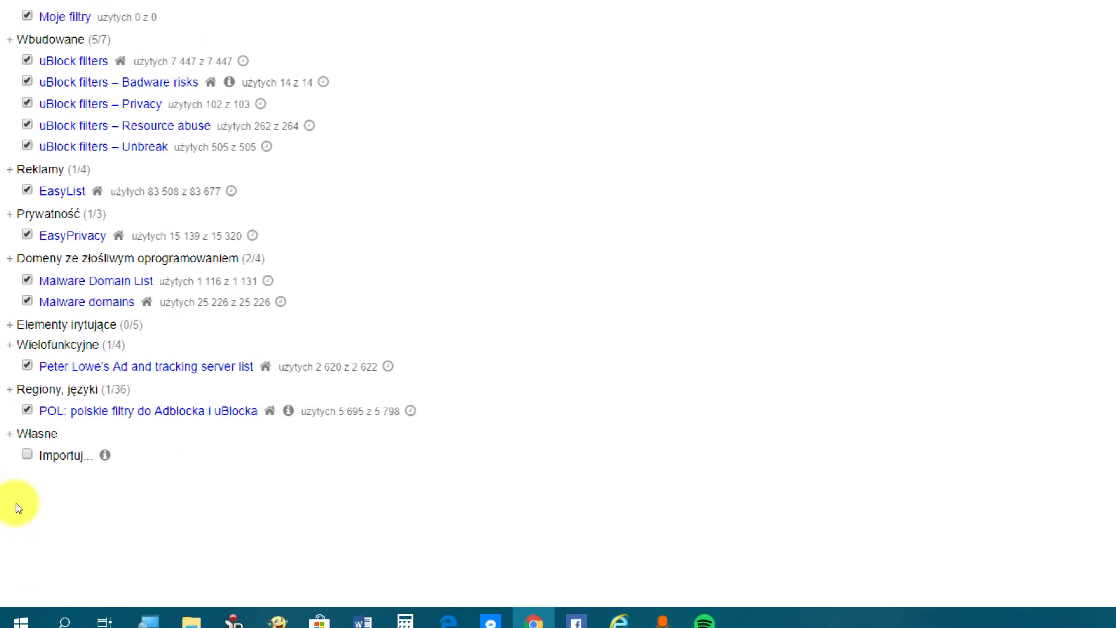
Step: View the Static filter syntax wiki page on GitHub and close it
key(space)
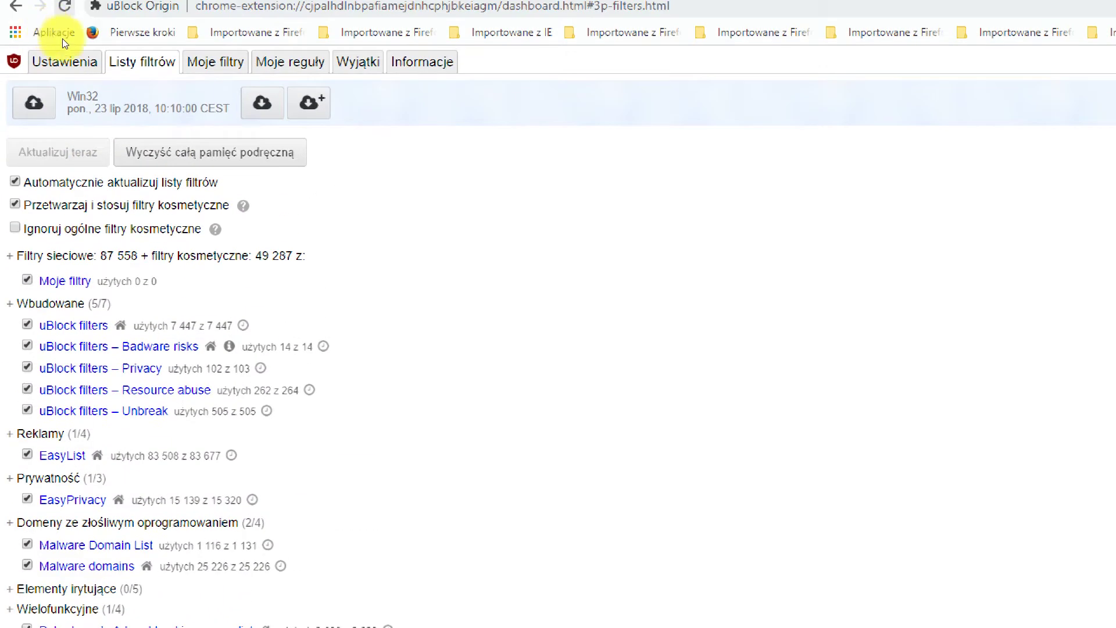
click(124, 2)
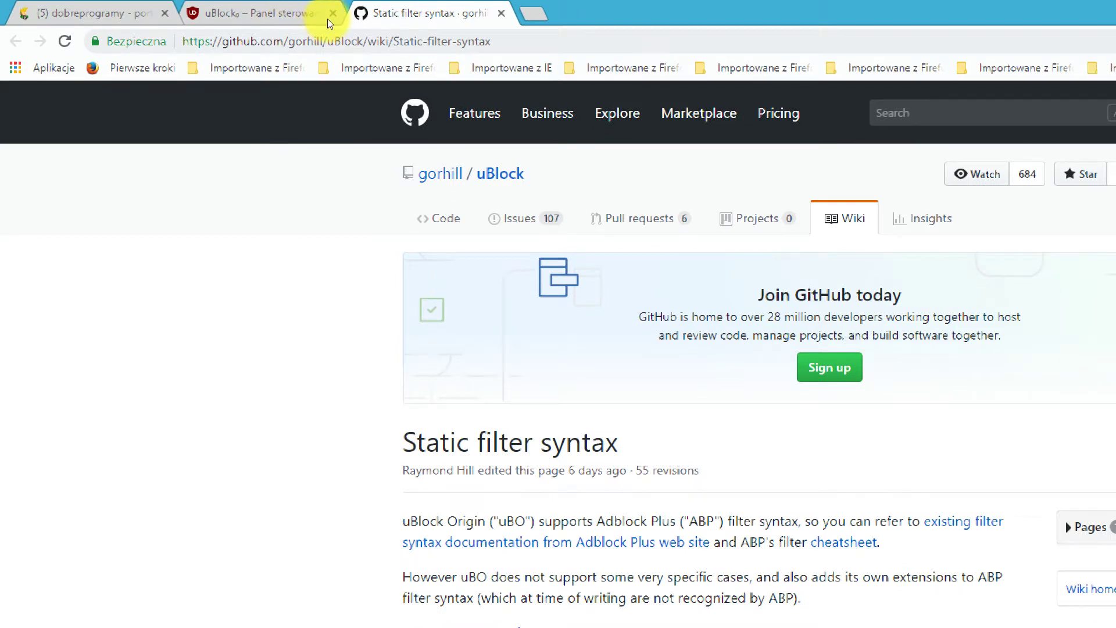
key(ctrl+w)
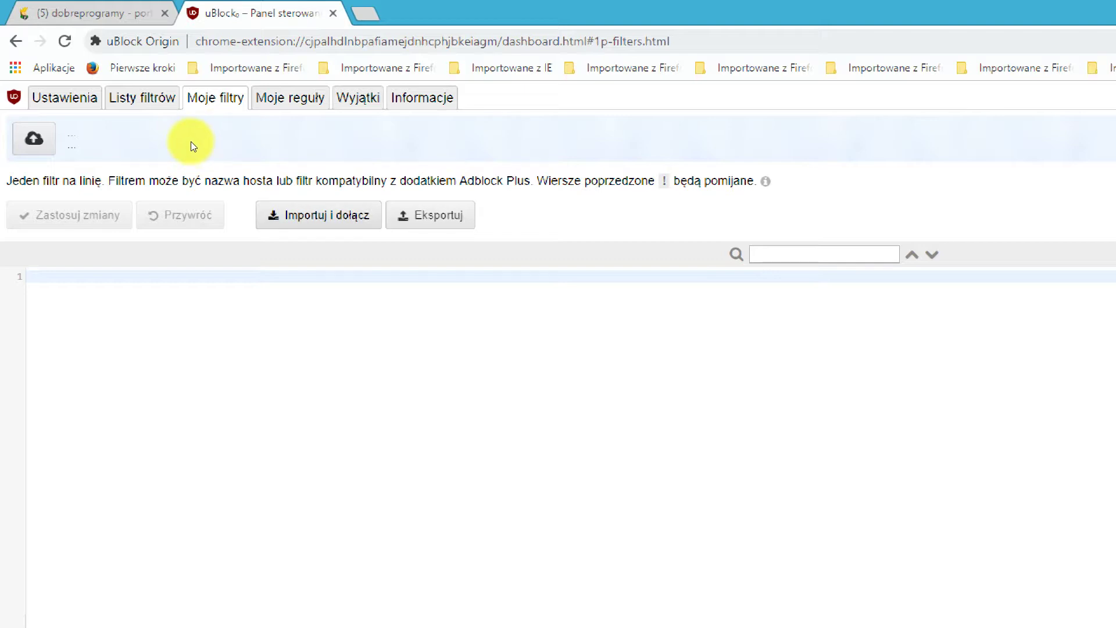
Step: Open the file chooser for importing custom filters into "Moje filtry" and cancel it
key(Return)
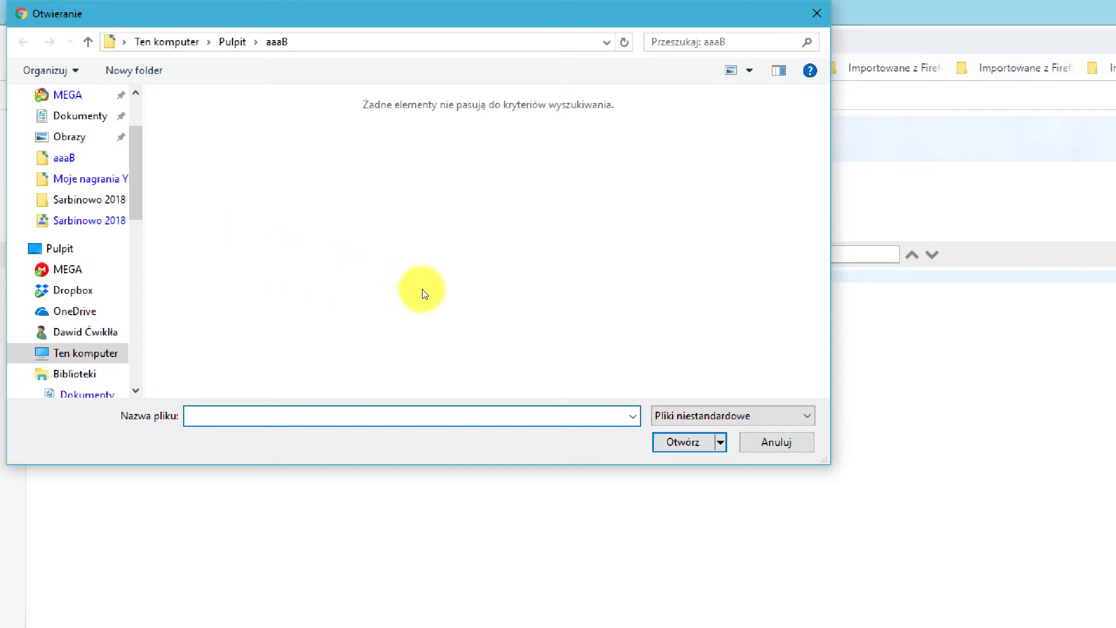
key(Tab)
key(Tab)
key(Tab)
key(Return)
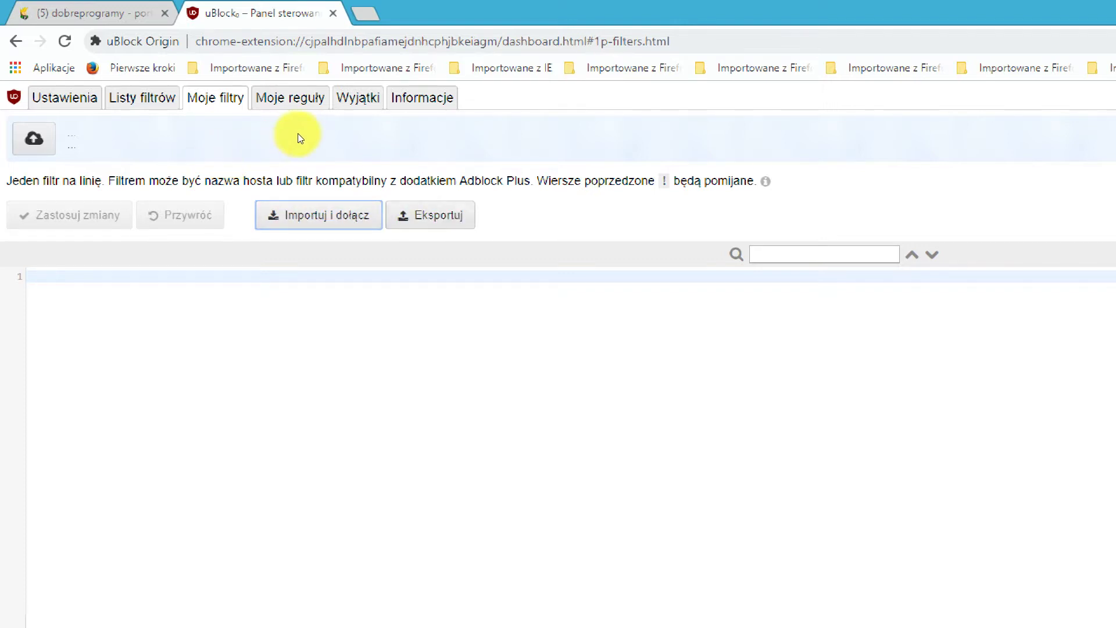
Step: Export the custom filters to the cloud and open the "Moje reguły" page
key(Tab)
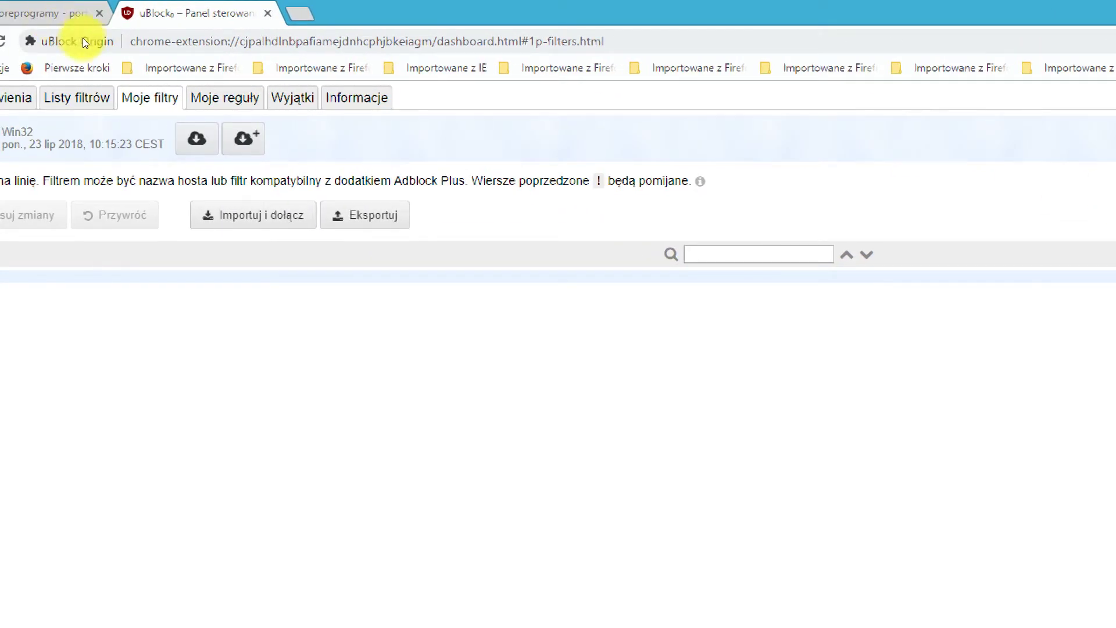
click(198, 97)
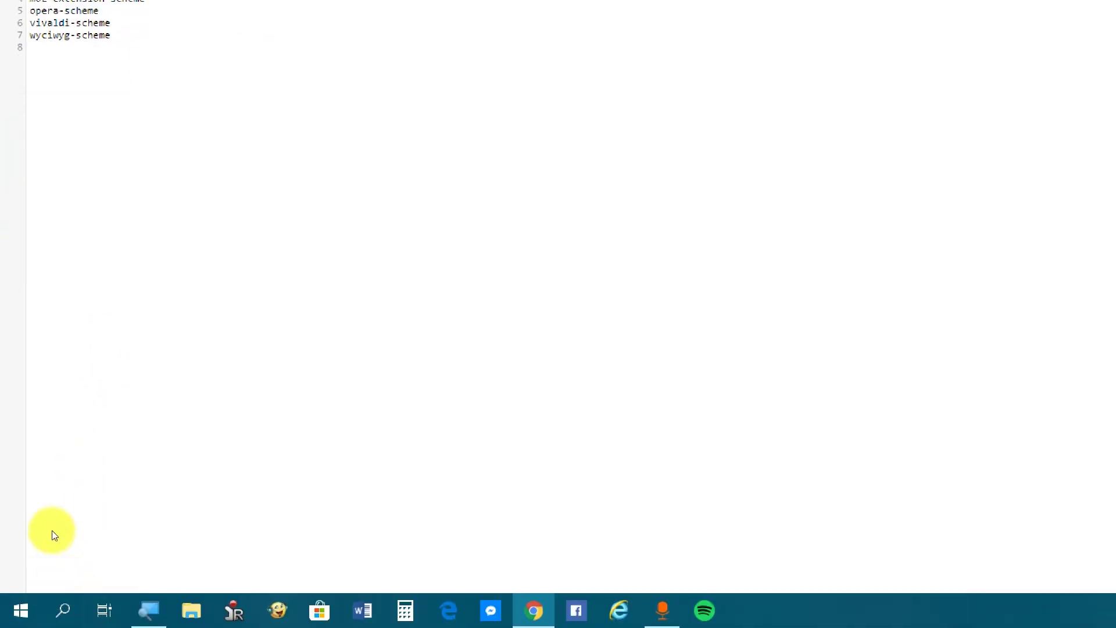
click(41, 241)
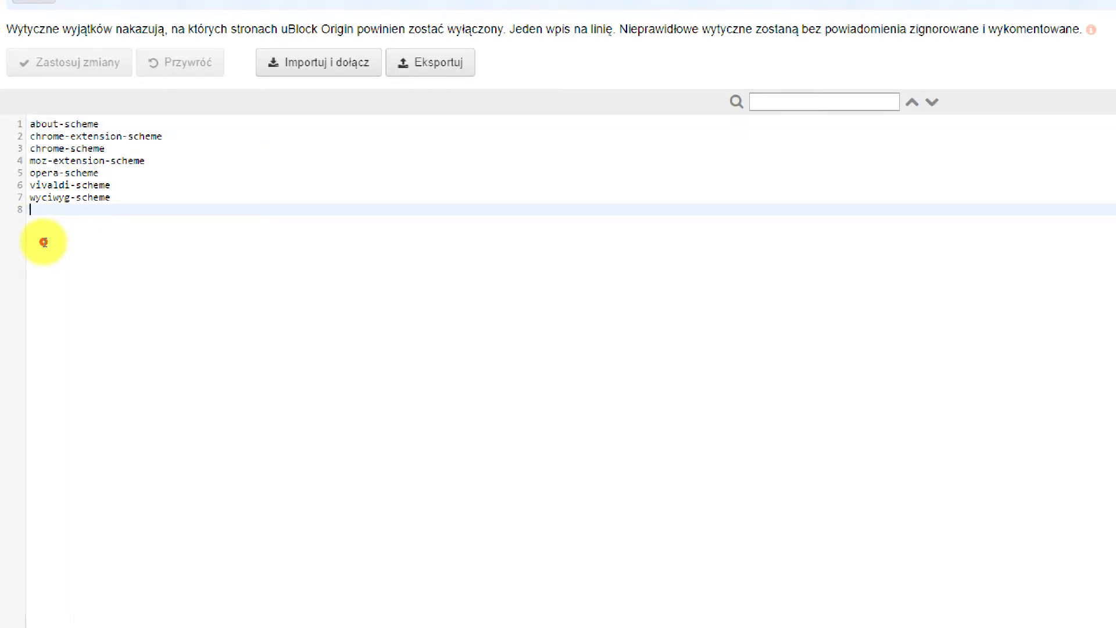
text(www)
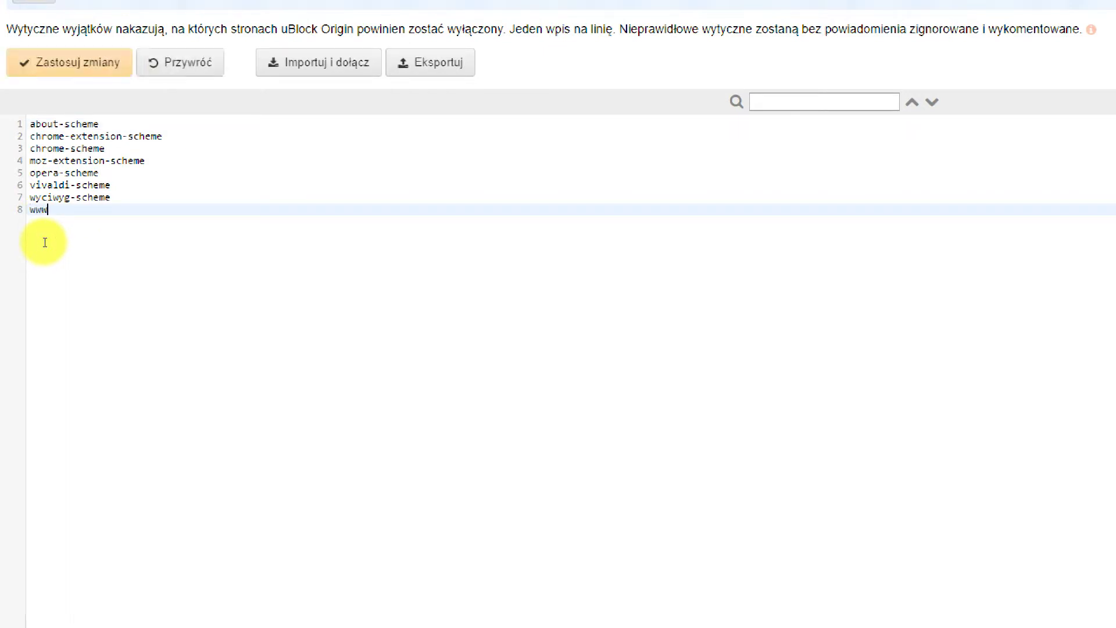
text(.dobtr)
key(BackSpace)
key(BackSpace)
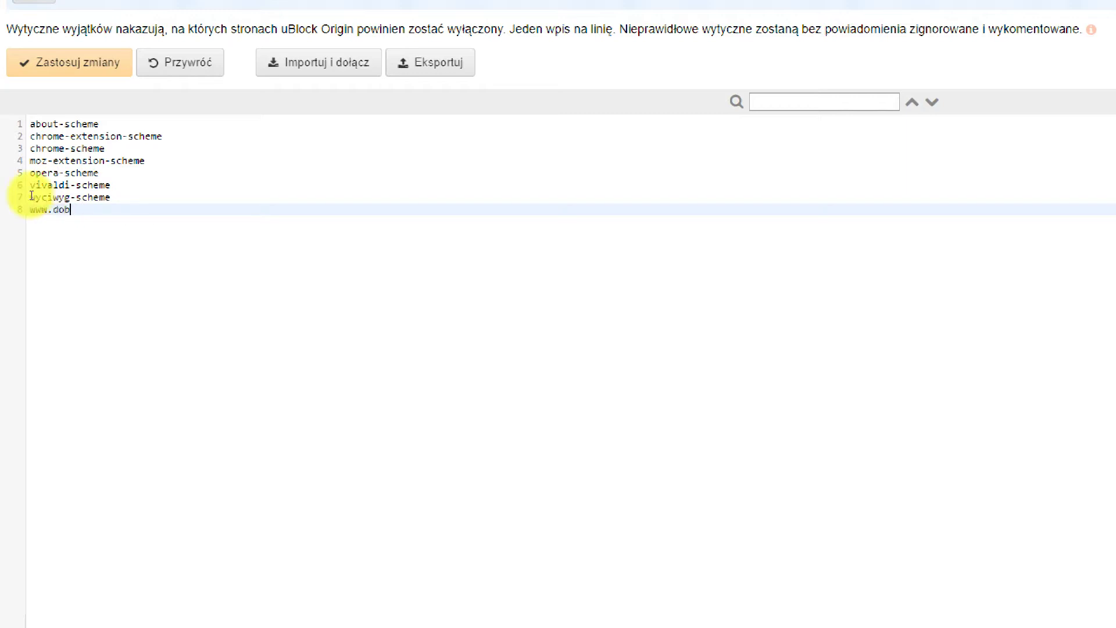
text(reprogramy.pl)
key(Return)
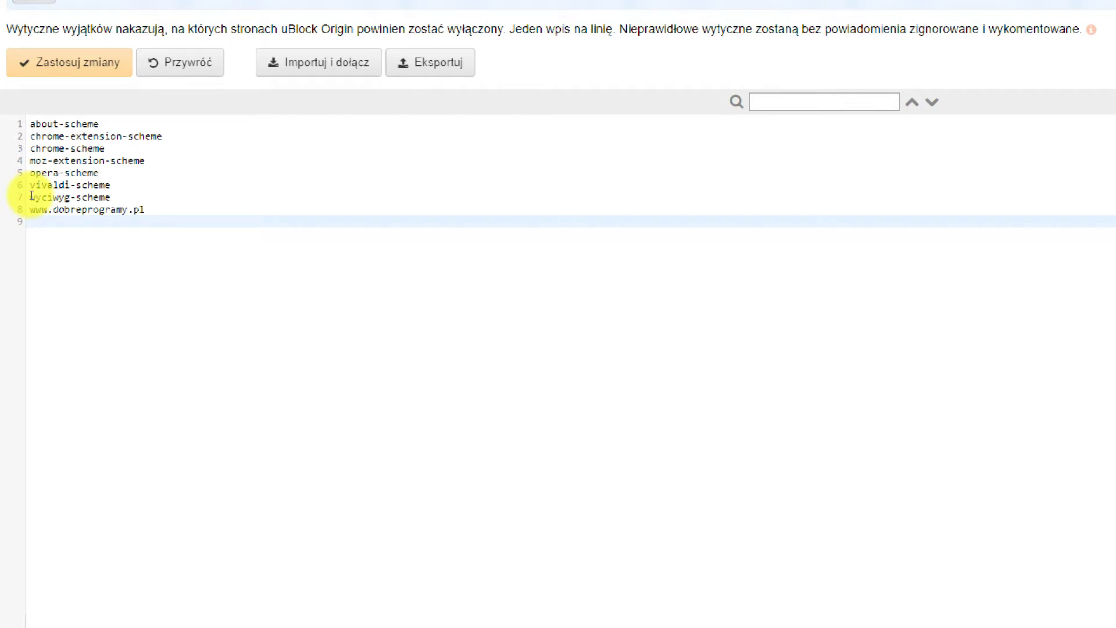
Step: Apply the changes to the exceptions list and export it to the cloud
scroll(17, 116, up, 2)
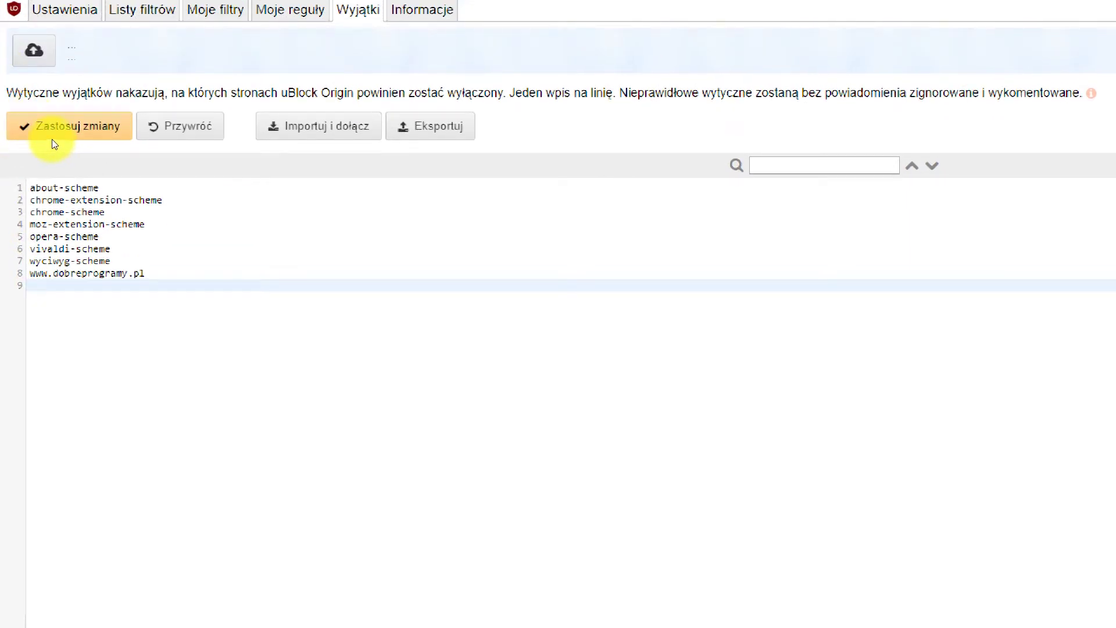
click(51, 138)
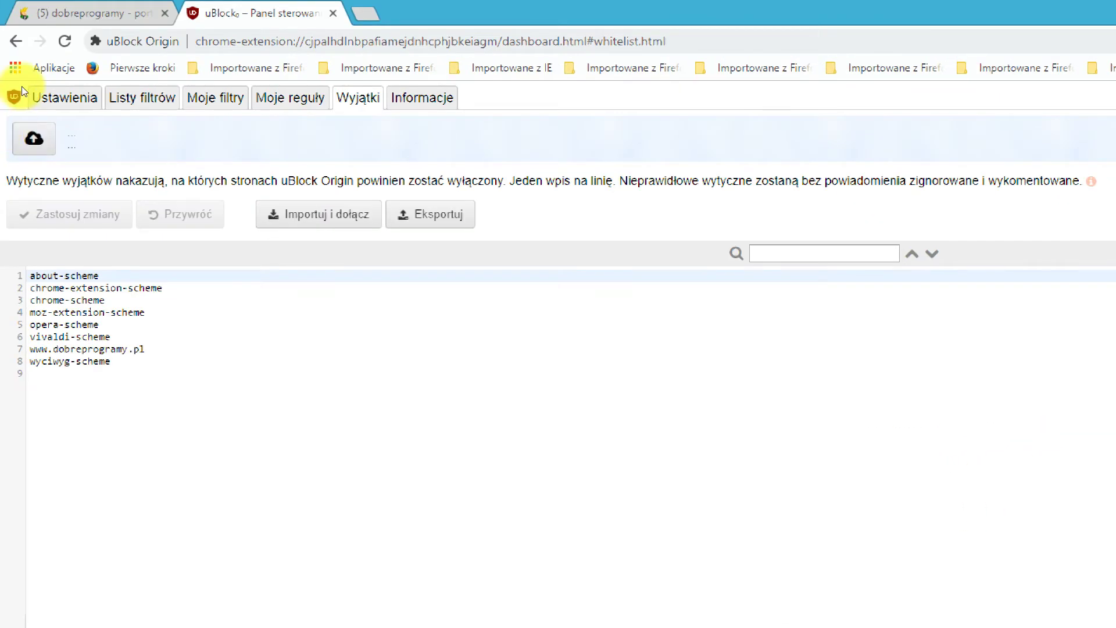
click(33, 138)
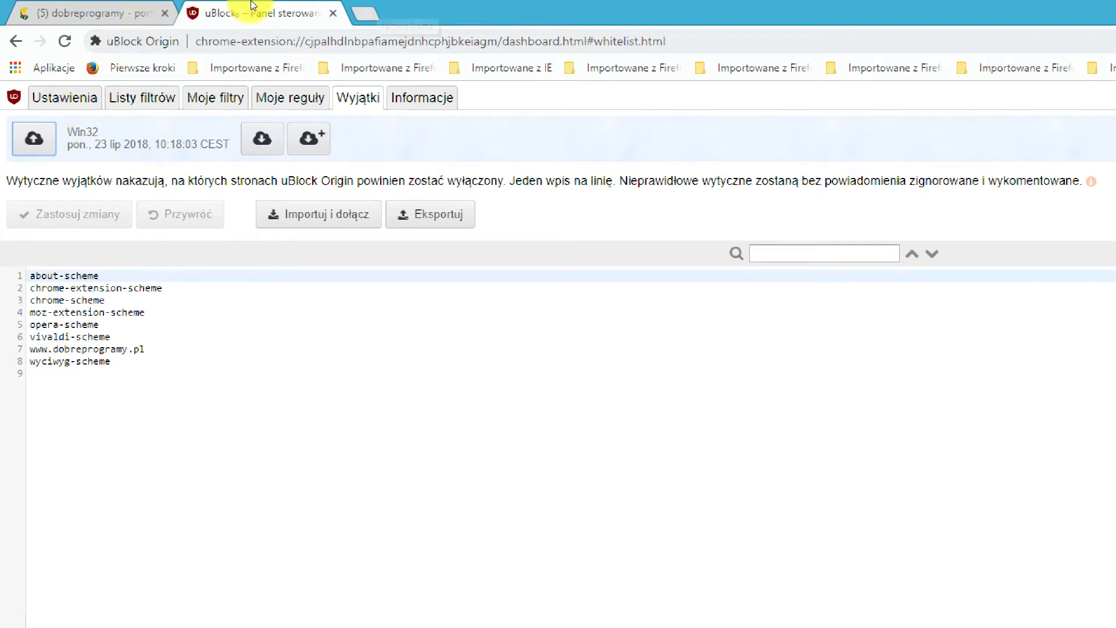
Step: Load dobreprogramy.pl in a new browser tab
key(ctrl+t)
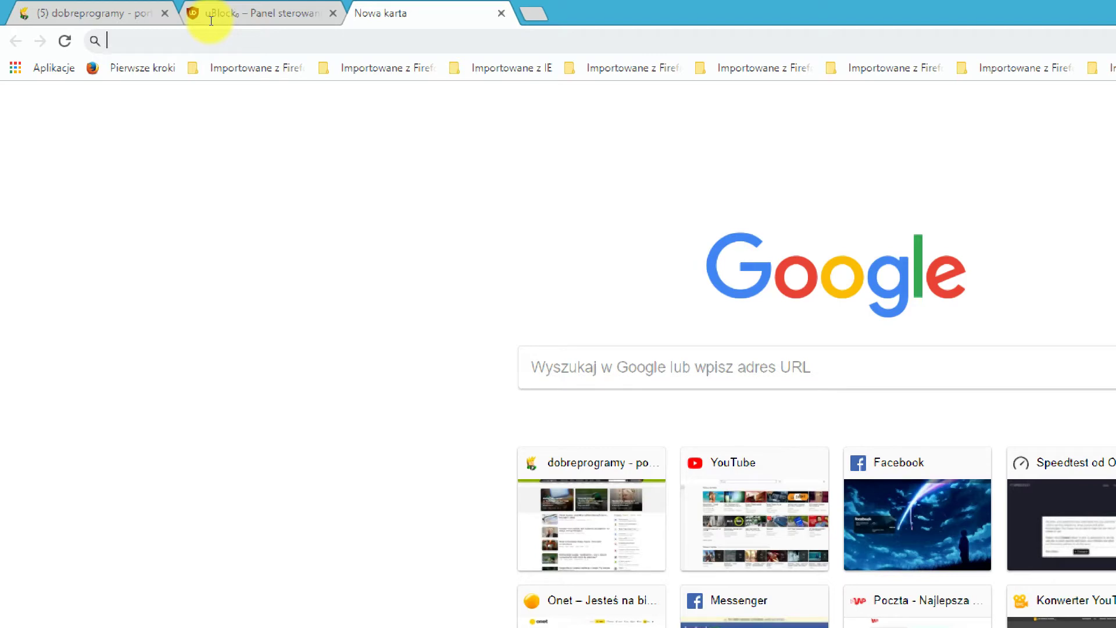
text(dobreprogramy.pl)
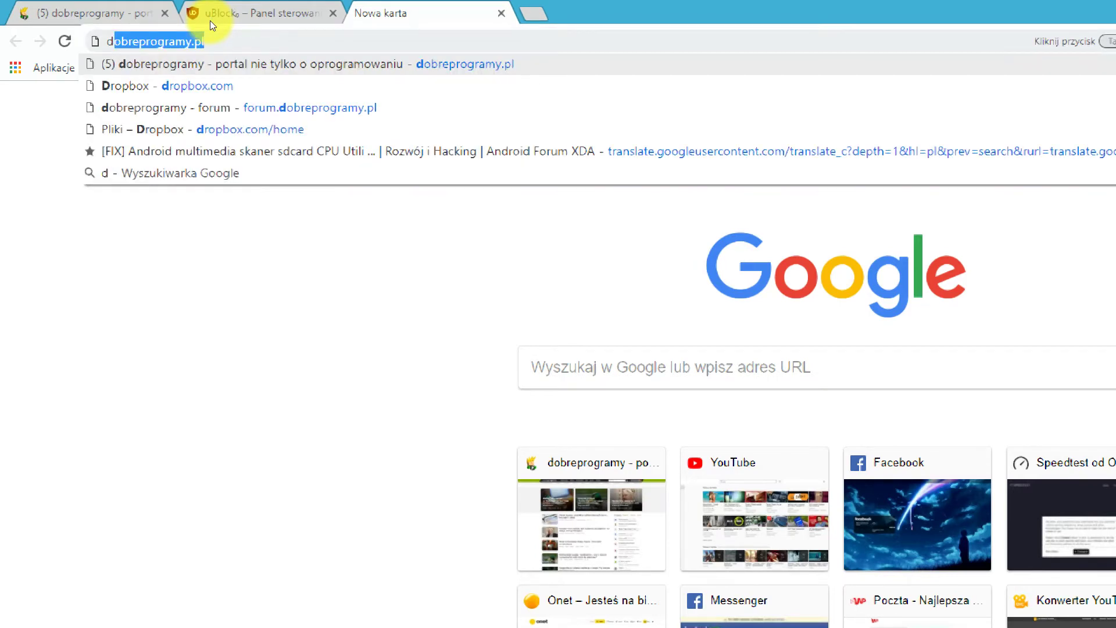
key(Return)
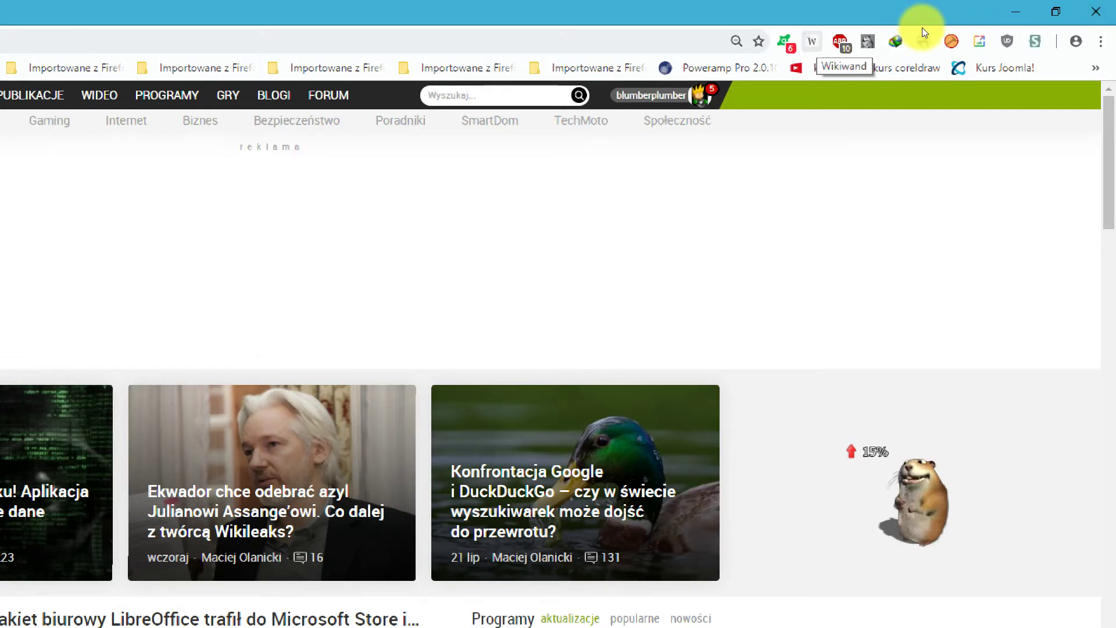
Step: Disable Adblock Plus on dobreprogramy.pl and check the site's status in the uBlock Origin popup
click(839, 41)
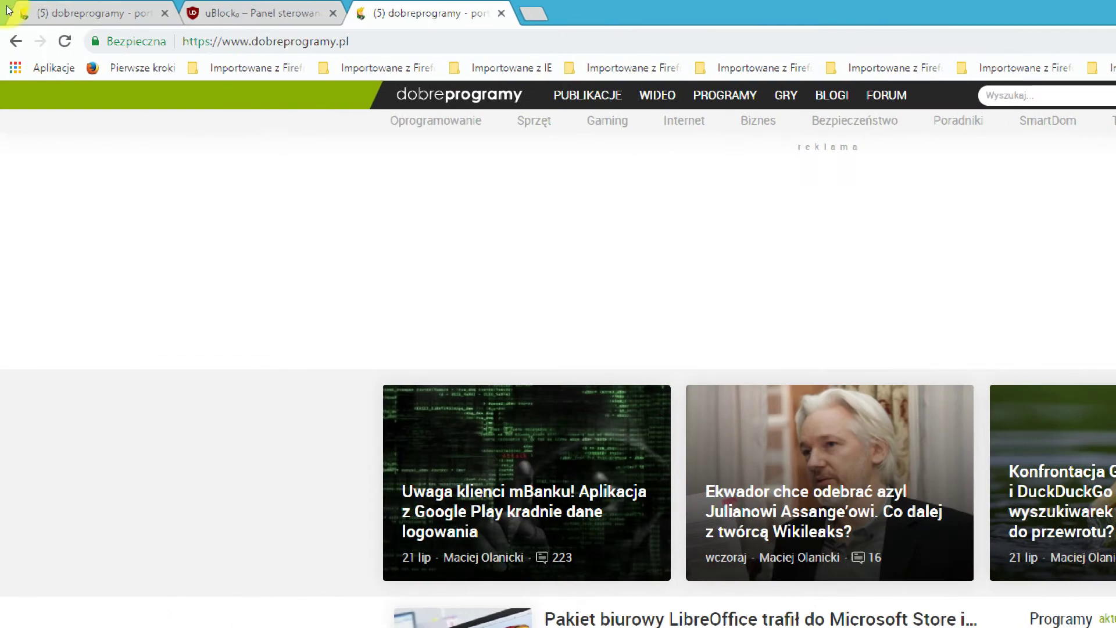
click(40, 26)
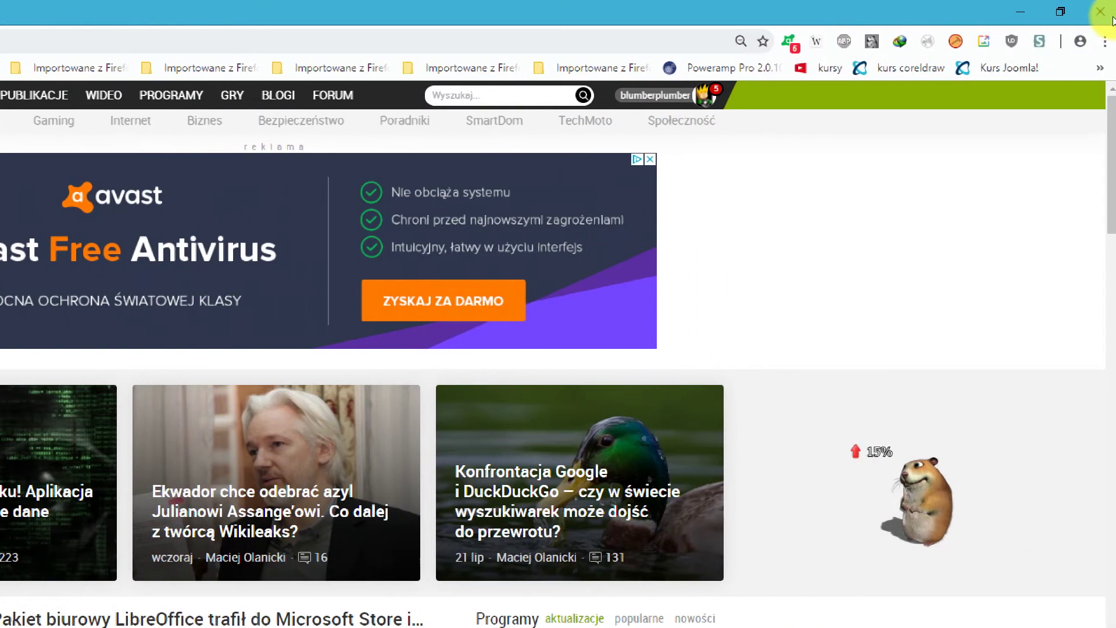
click(1010, 40)
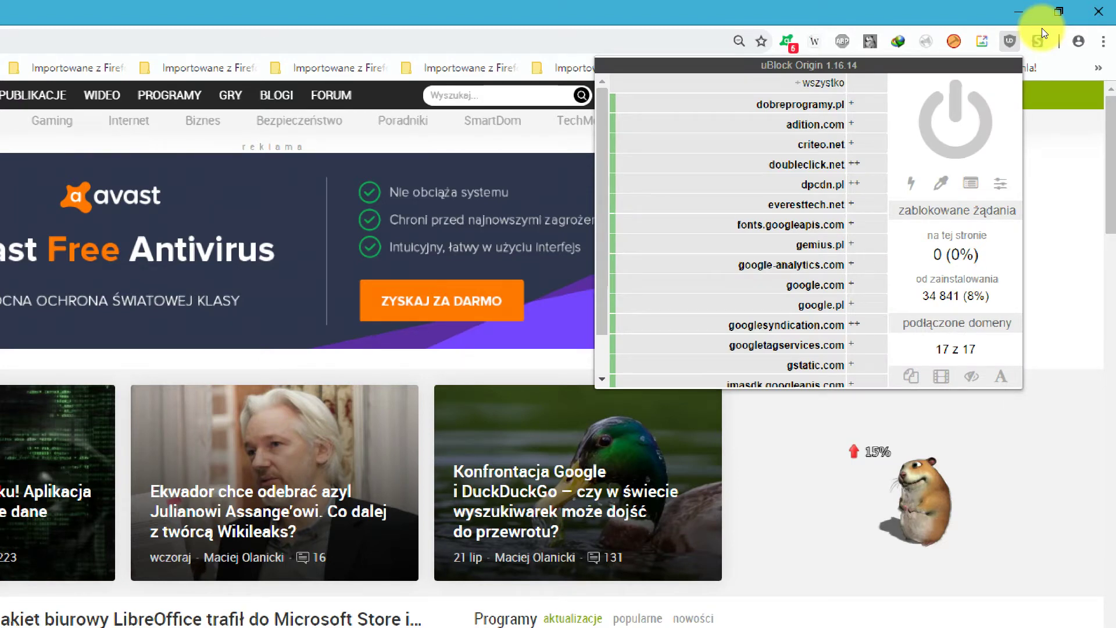
click(1018, 118)
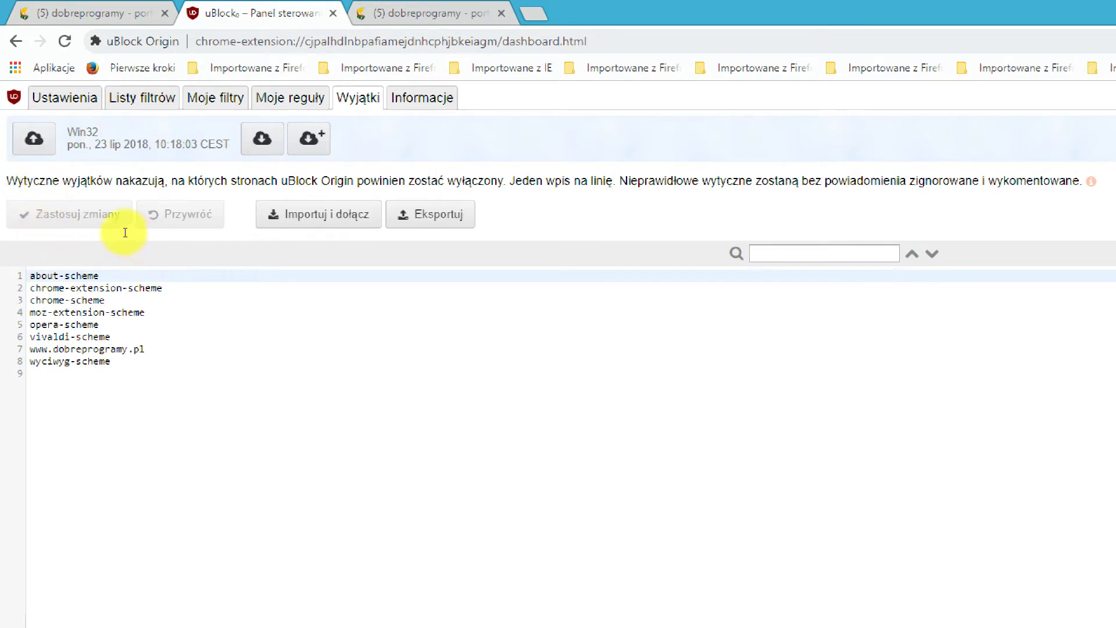
drag(119, 232, 17, 241)
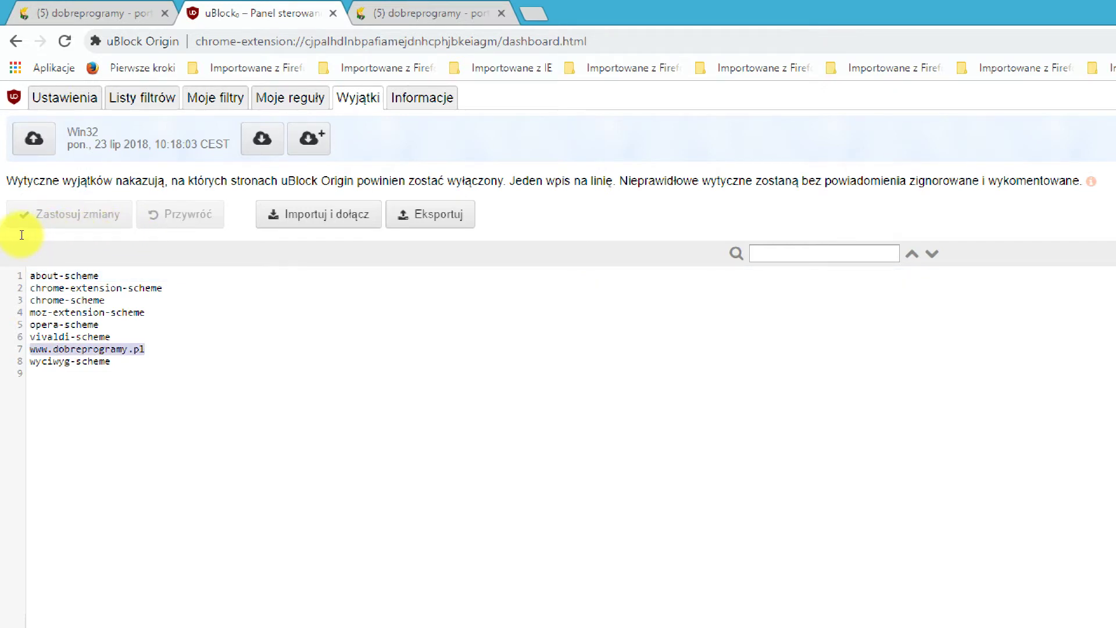
key(Delete)
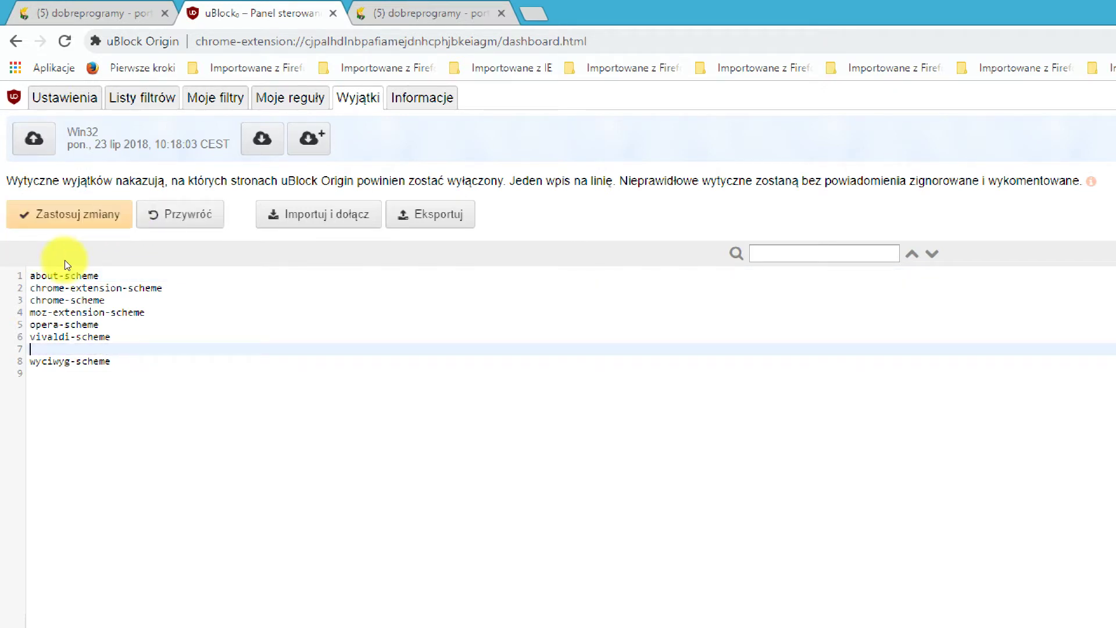
key(BackSpace)
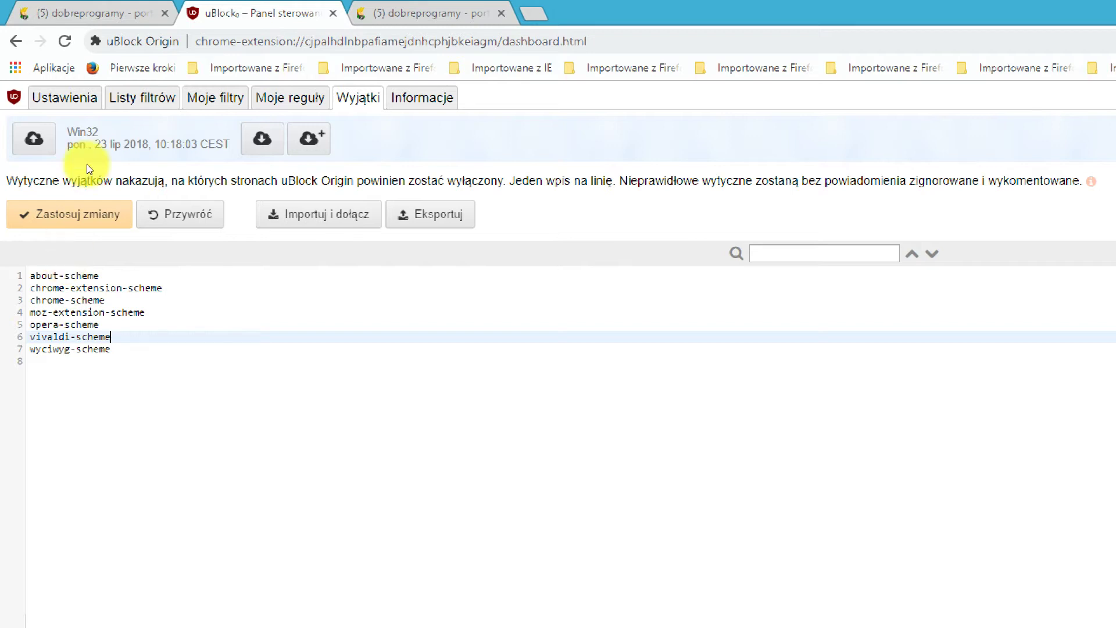
click(36, 138)
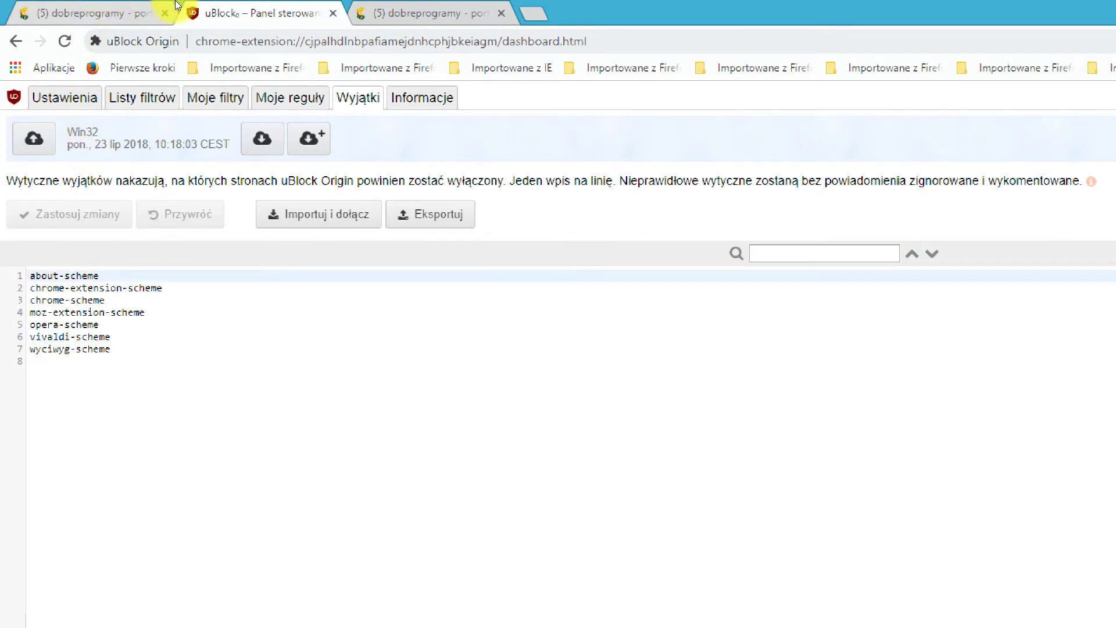
Step: Close the uBlock Origin dashboard and reload the dobreprogramy.pl page
middle_click(219, 7)
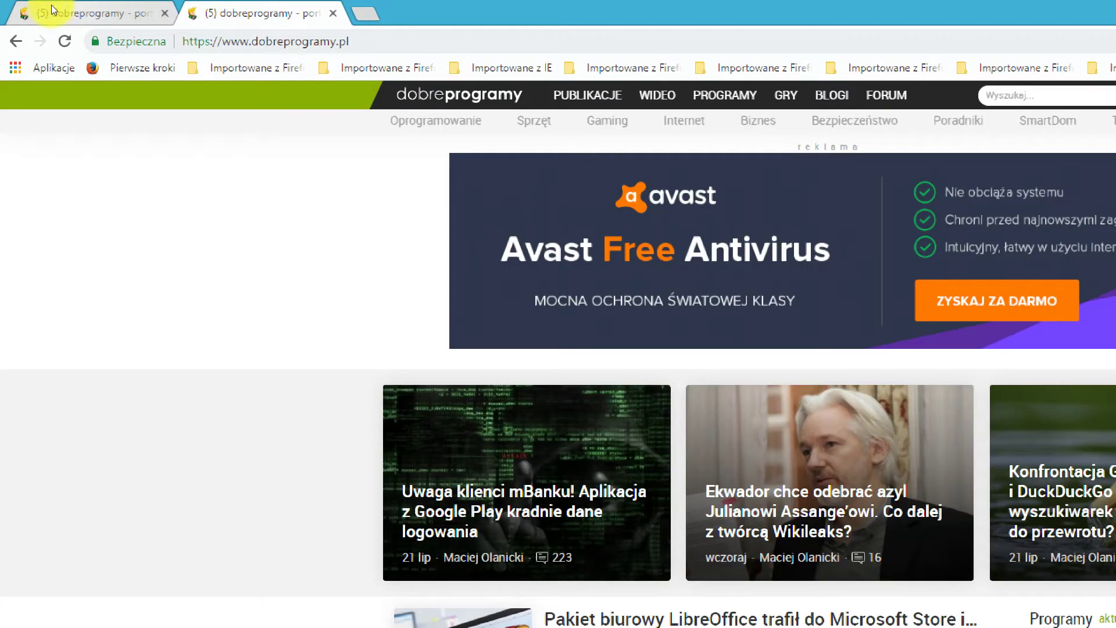
click(39, 32)
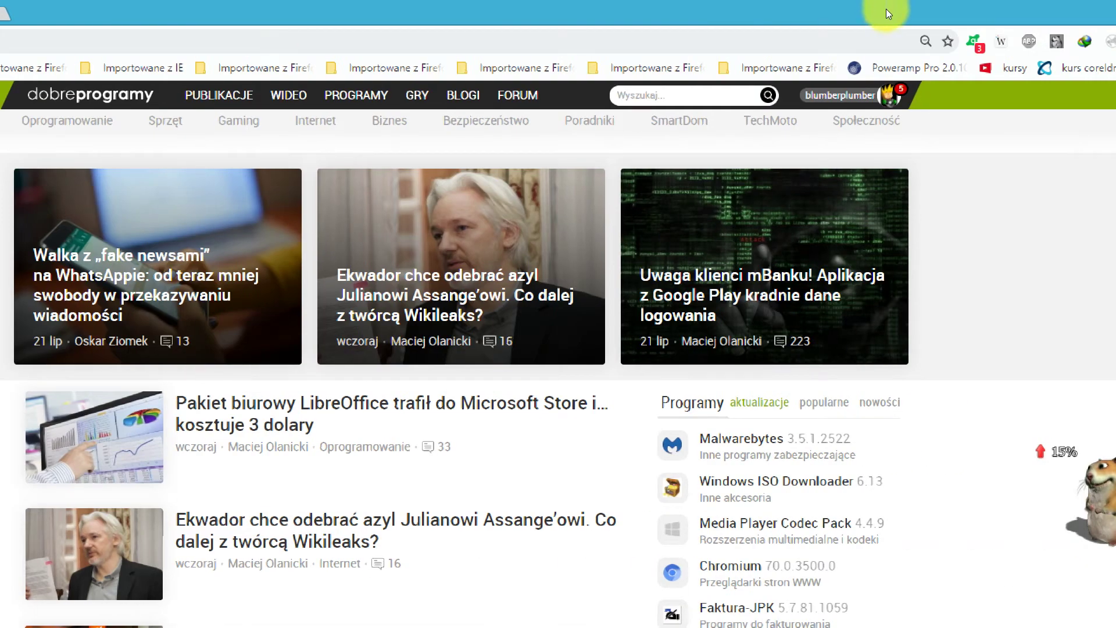
Step: Re-enable Adblock Plus on dobreprogramy.pl and close its popup
click(1029, 41)
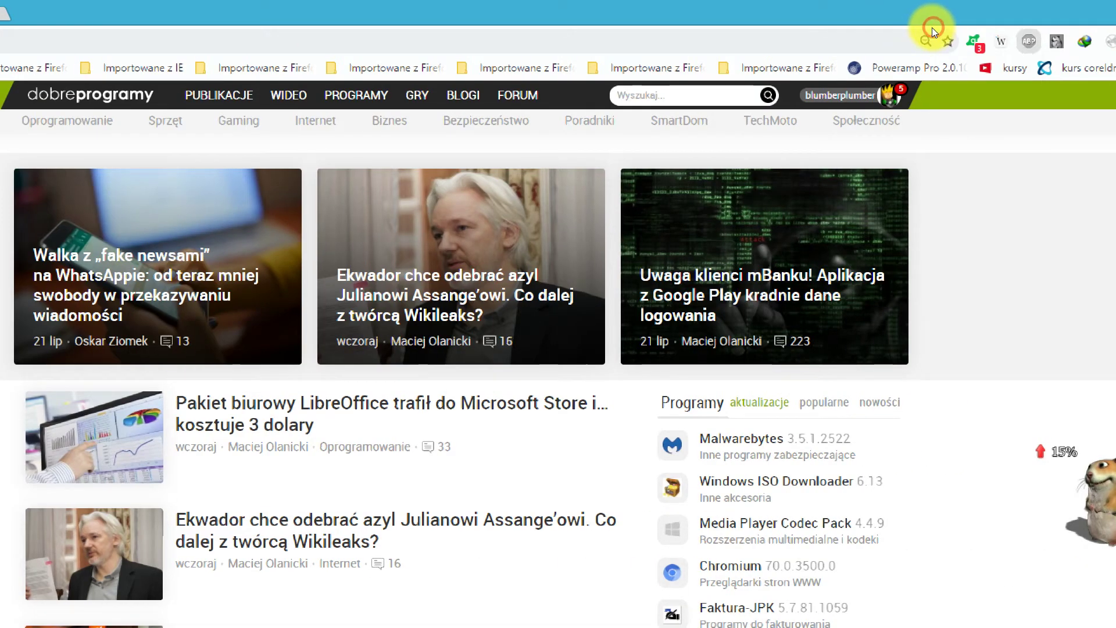
click(846, 100)
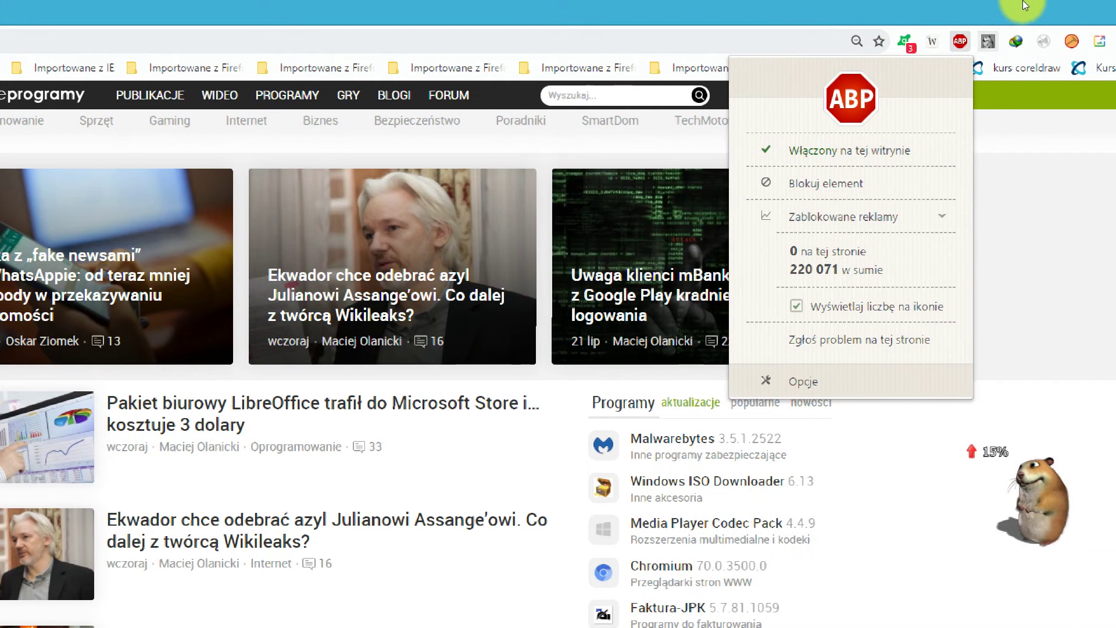
click(1078, 39)
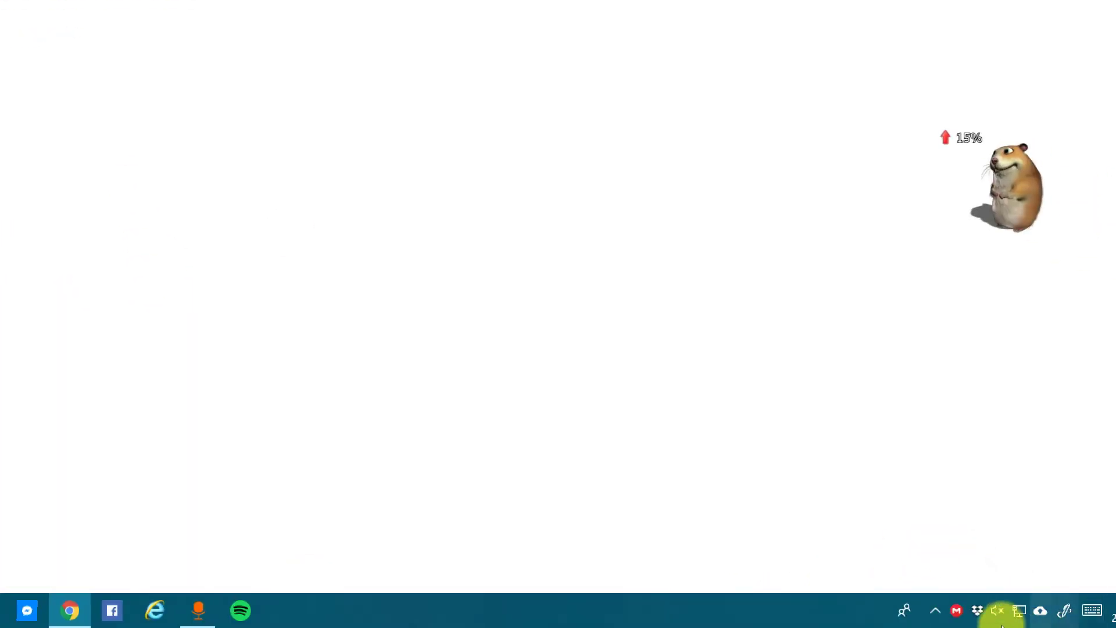
click(934, 611)
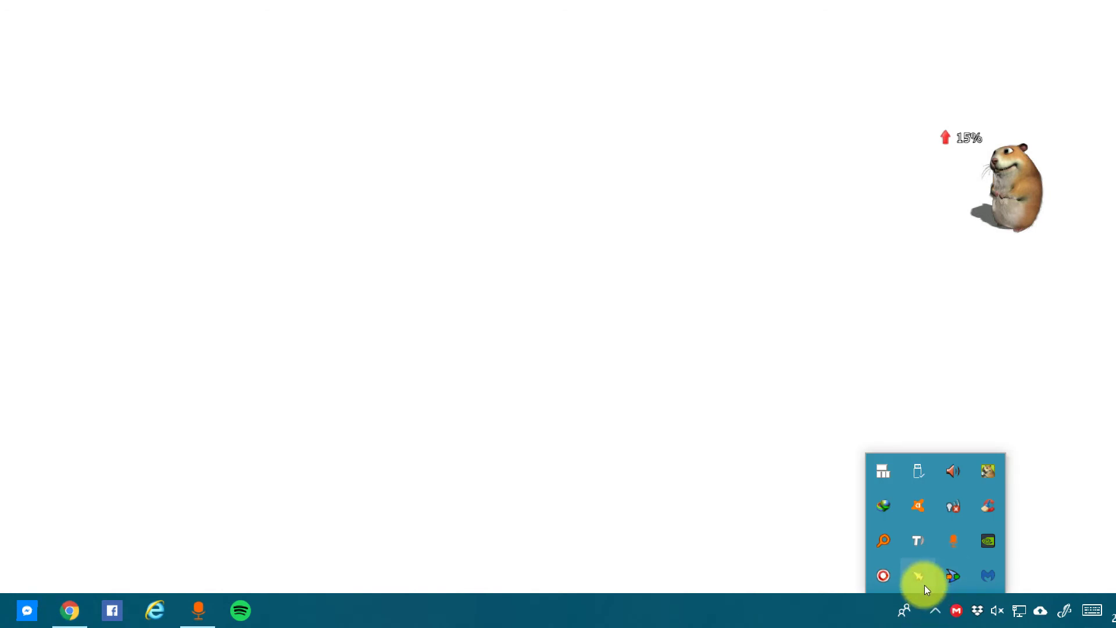
click(900, 594)
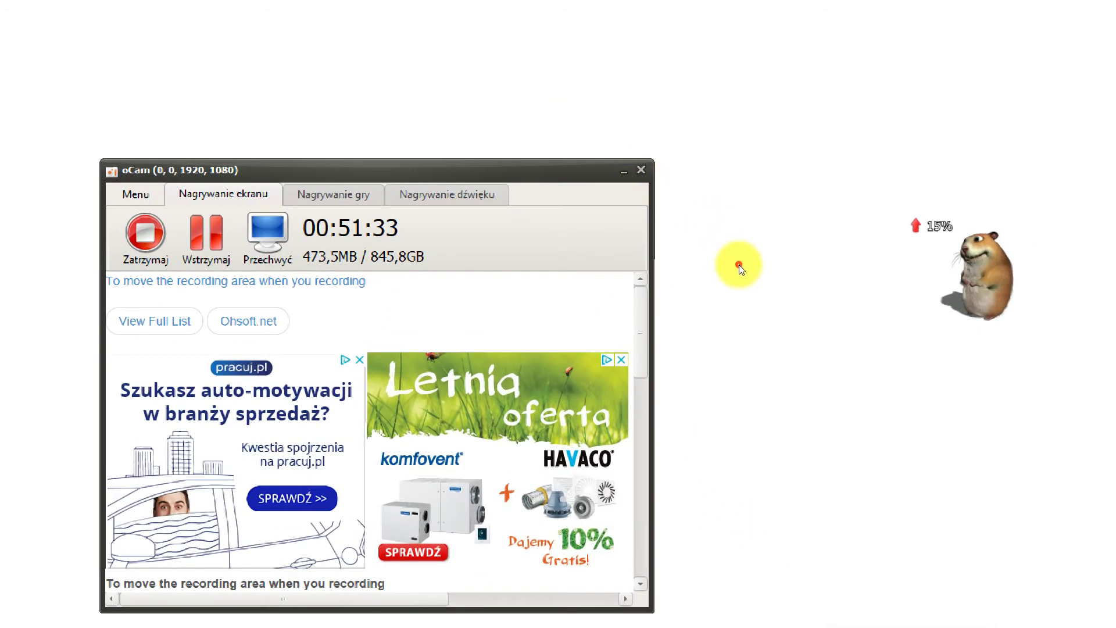
click(744, 267)
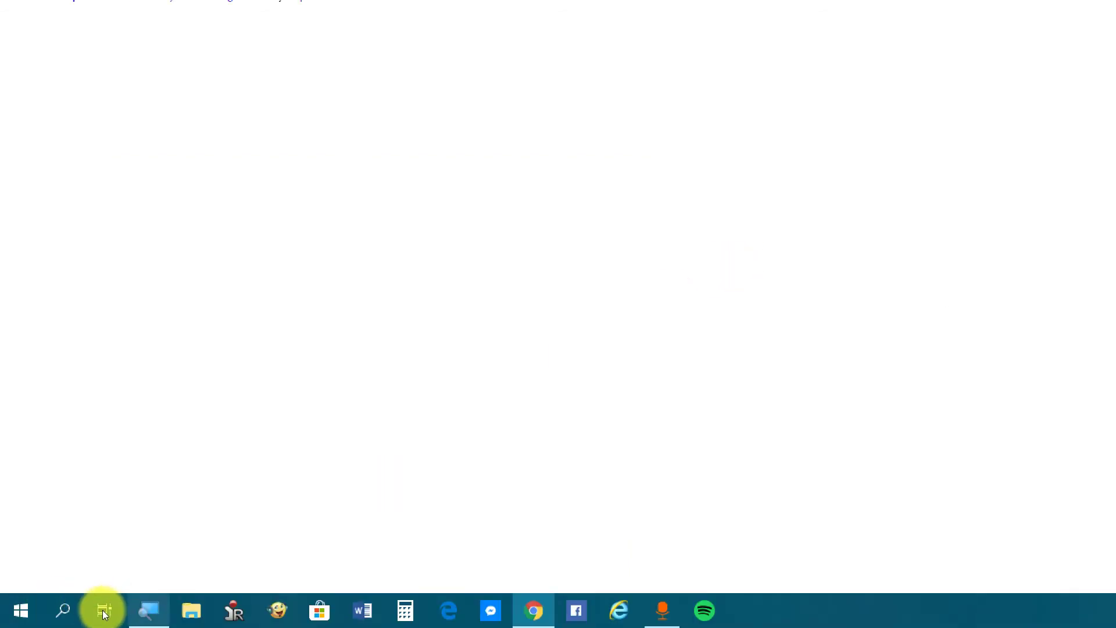
Step: Switch to the Lupa magnifier to zoom the screen out to normal size, and close the Chrome window with the uBlock Origin dashboard
click(148, 610)
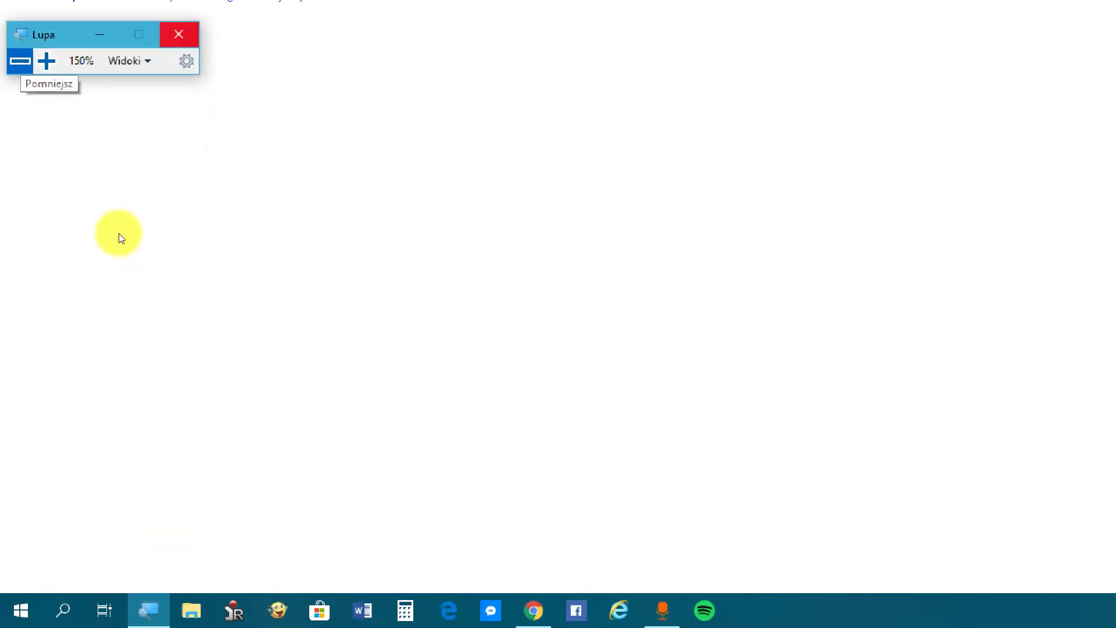
click(118, 232)
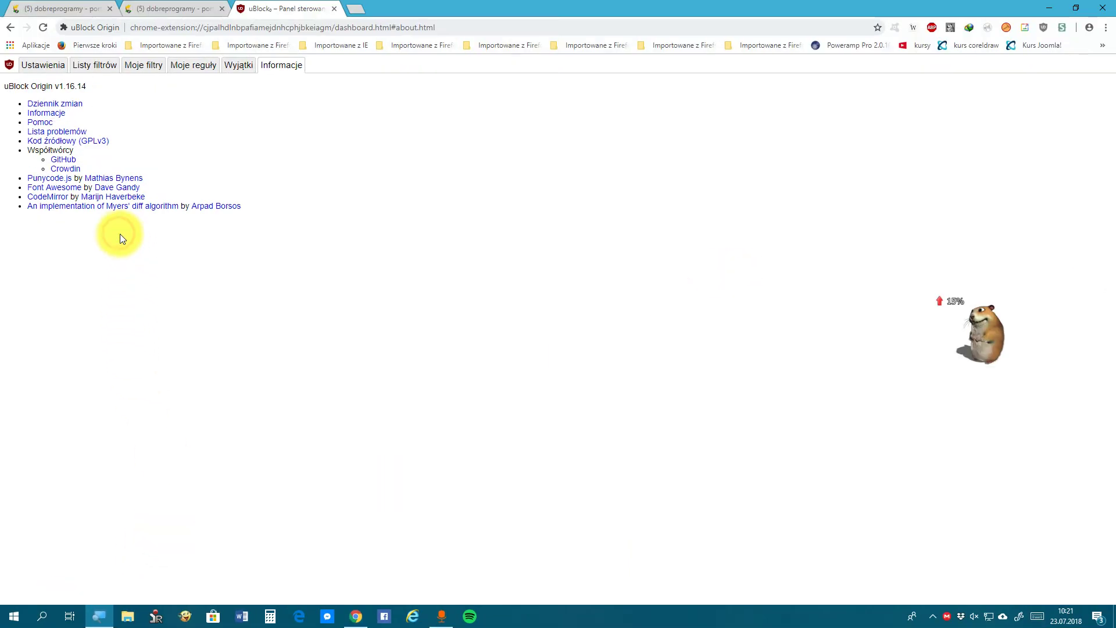
click(1114, 5)
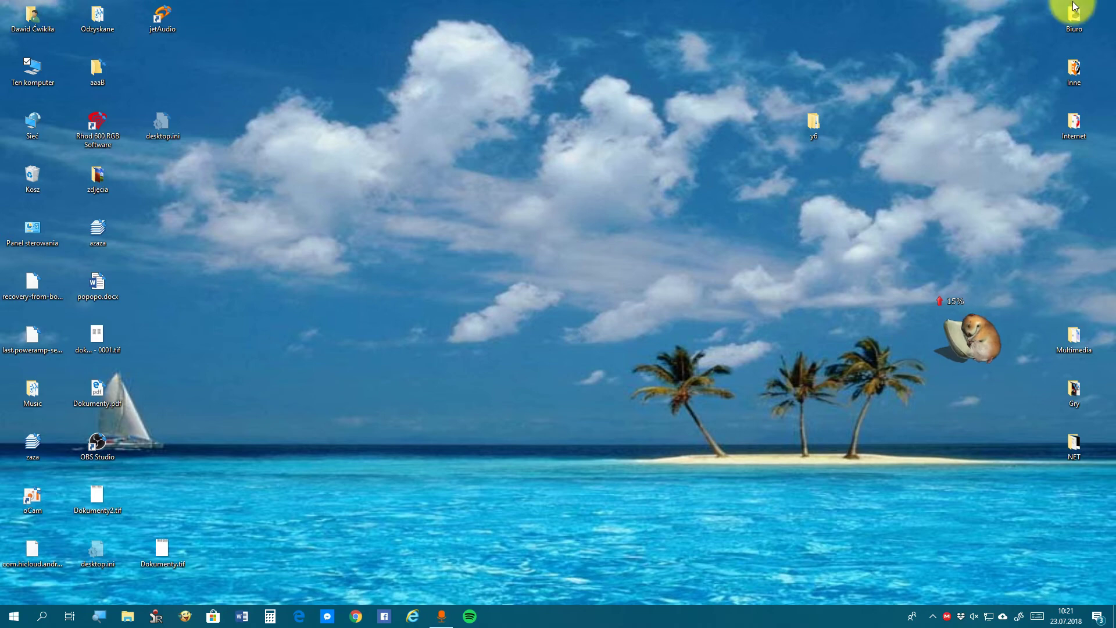
Step: Relaunch Chrome to check the uBlock Origin extension on a new tab, and close the browser
click(357, 615)
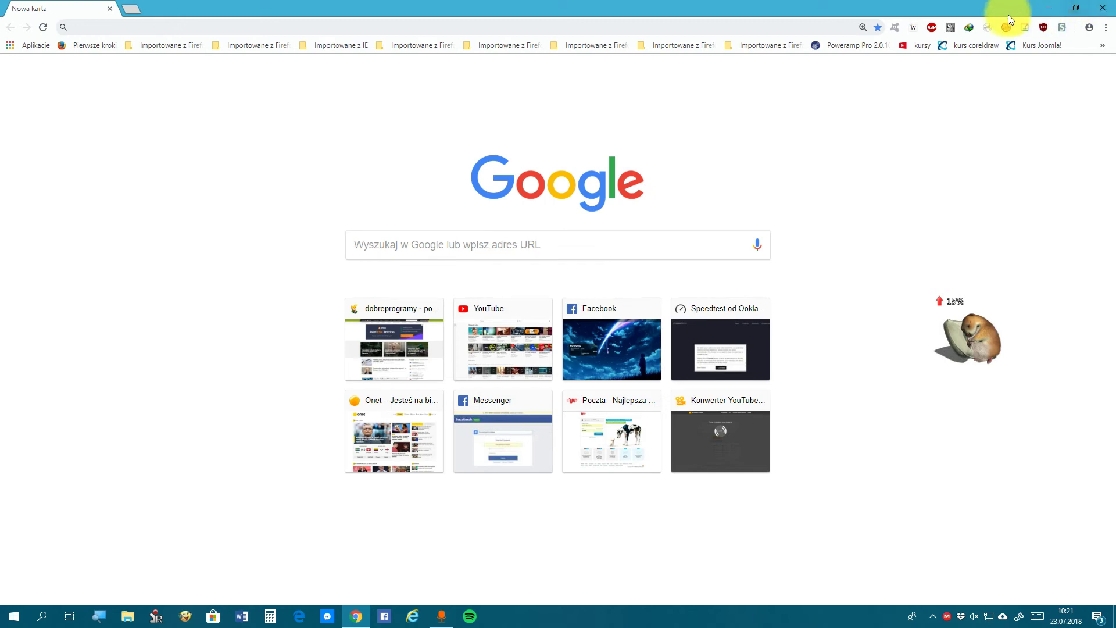
click(1044, 27)
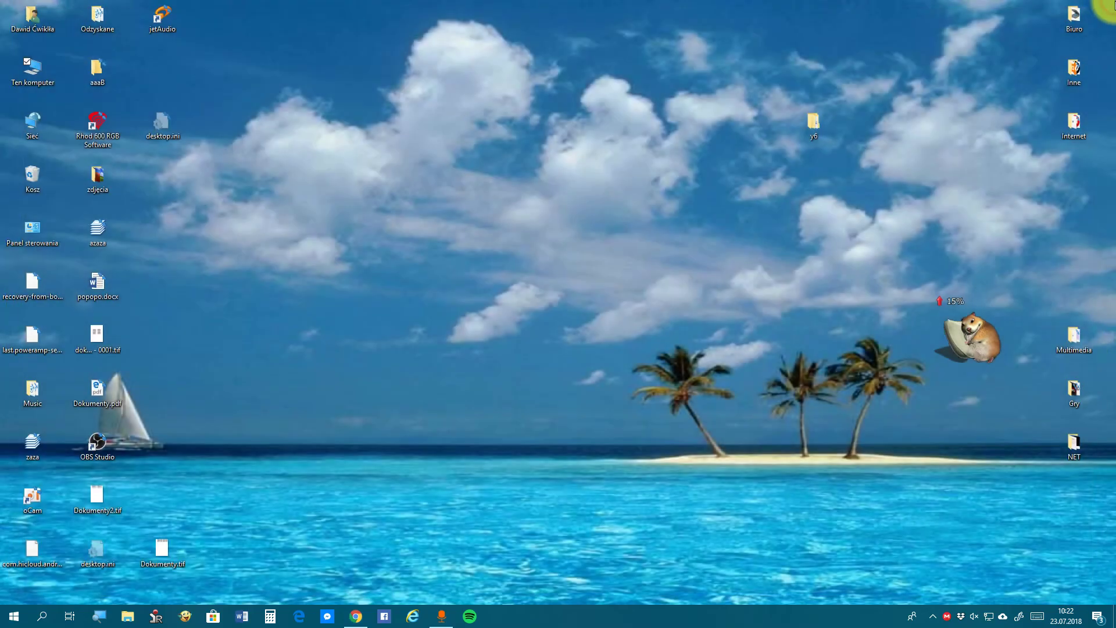
click(1104, 7)
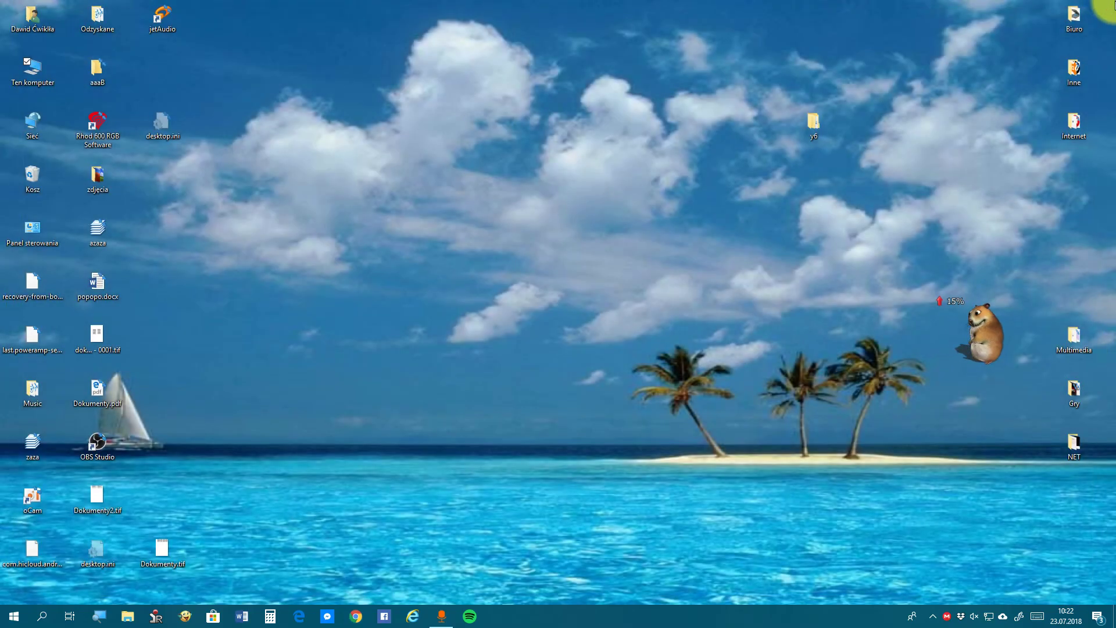